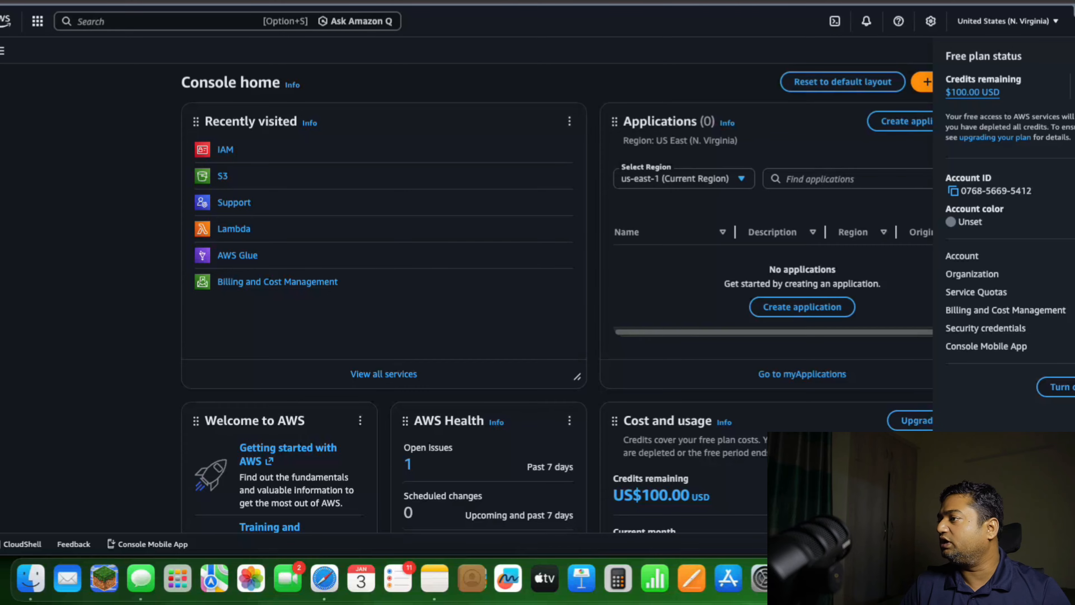
# Search the AWS console for the IAM service and open its Users list
pyautogui.click(1060, 309)
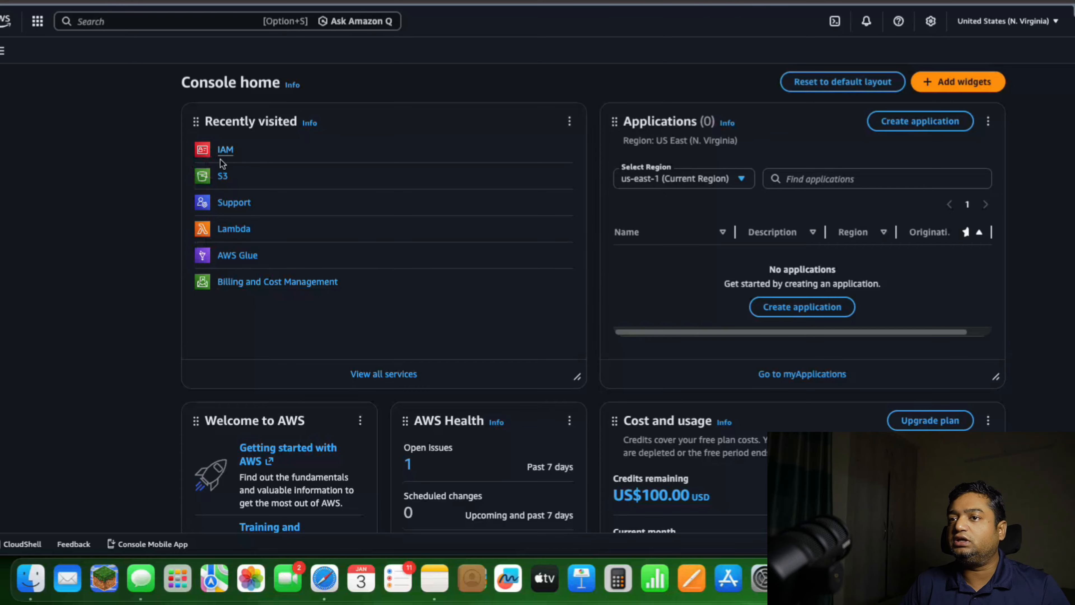
pyautogui.click(38, 22)
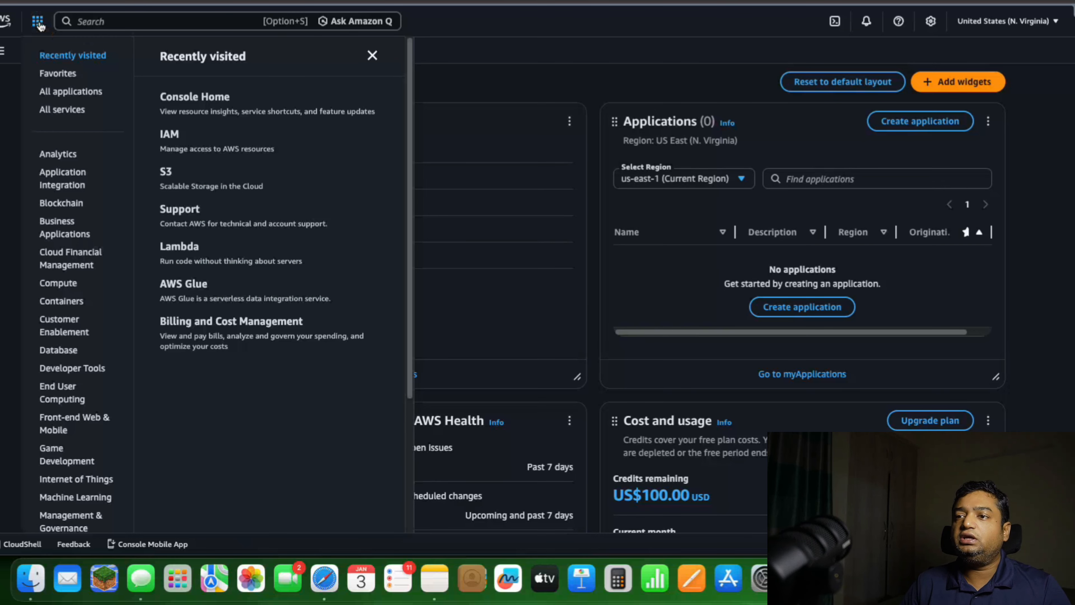
pyautogui.click(93, 21)
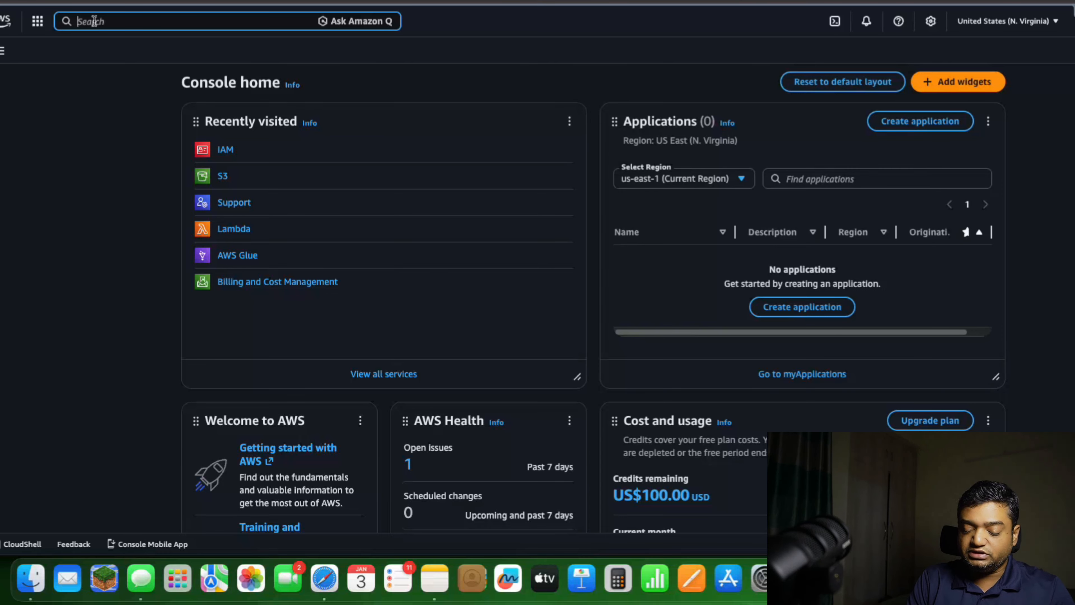
pyautogui.write('IAM')
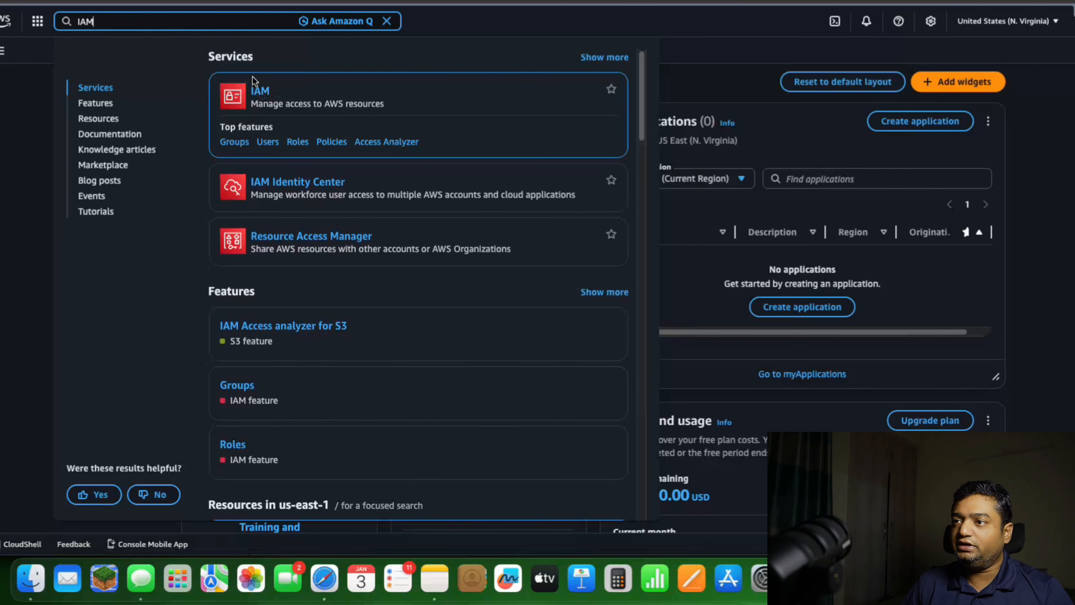
pyautogui.click(259, 94)
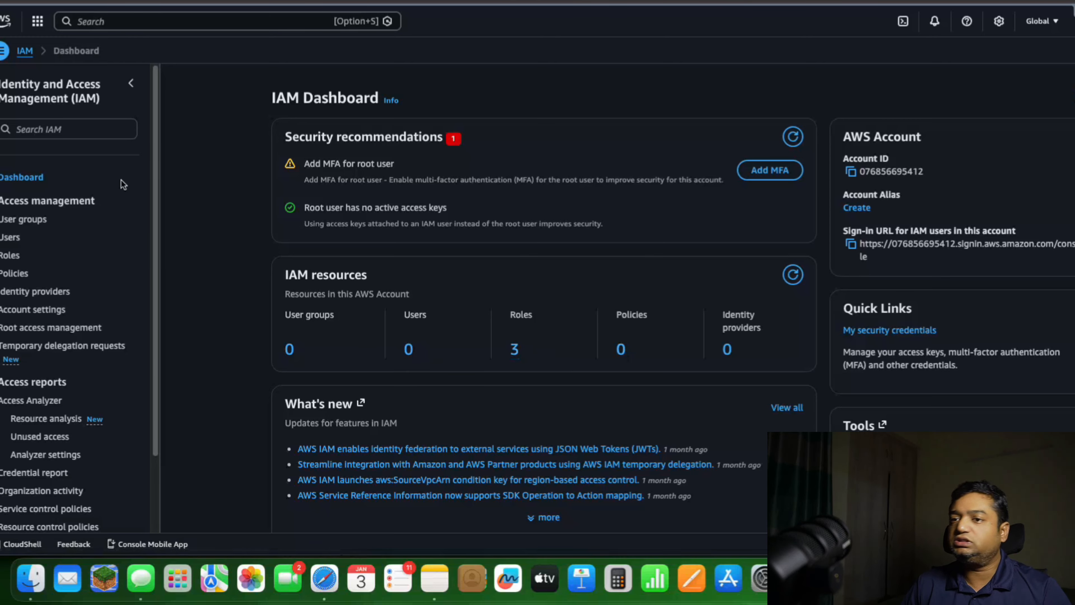
pyautogui.click(10, 237)
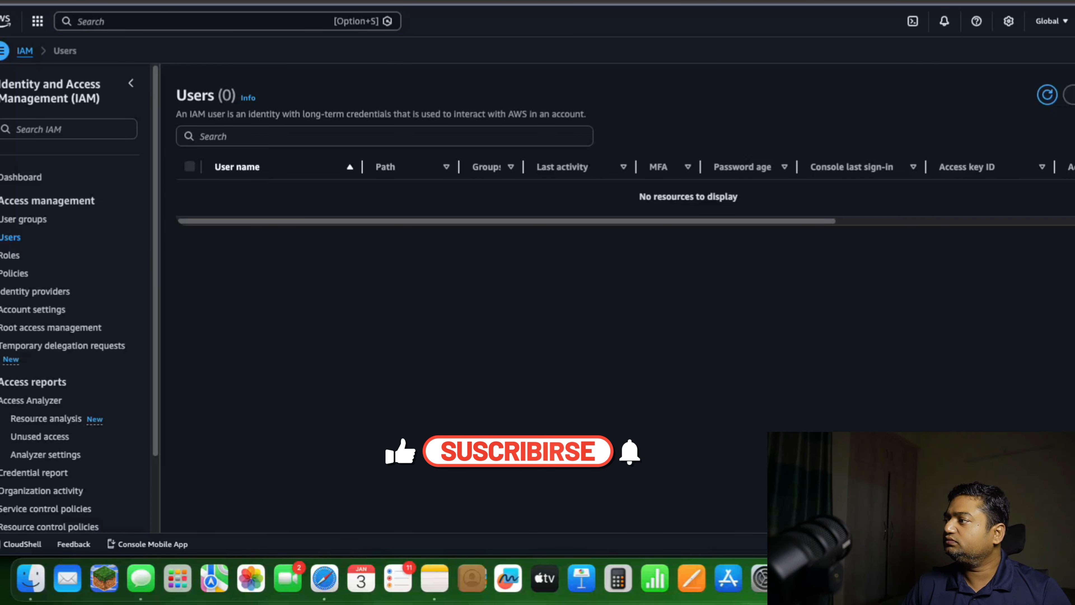
# Start a new IAM user, enter the user name, and continue to the review without console access, group or permissions
pyautogui.click(306, 191)
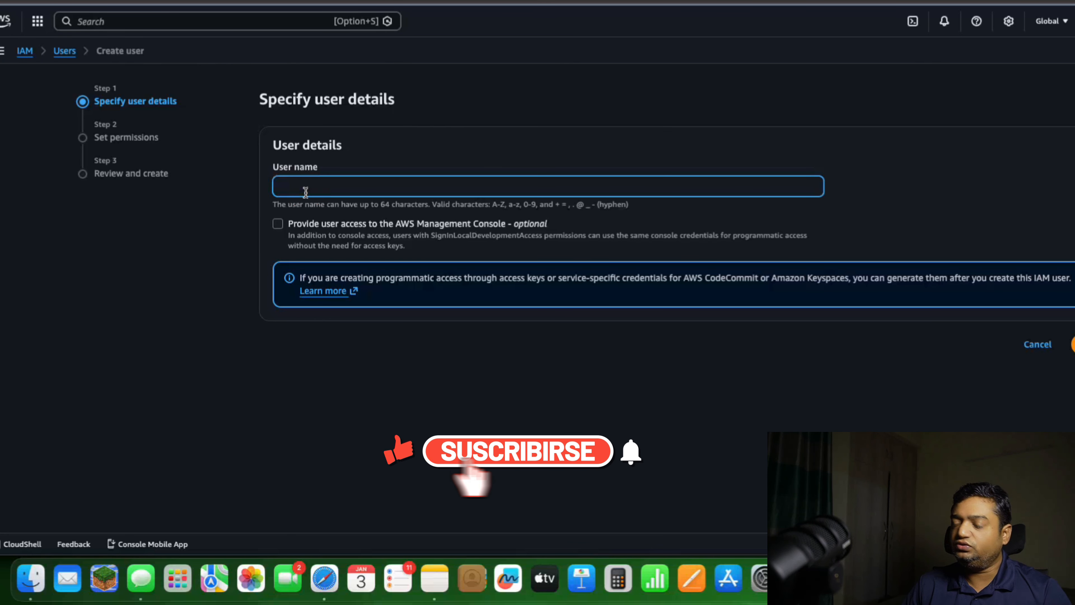
pyautogui.write('santosh-test')
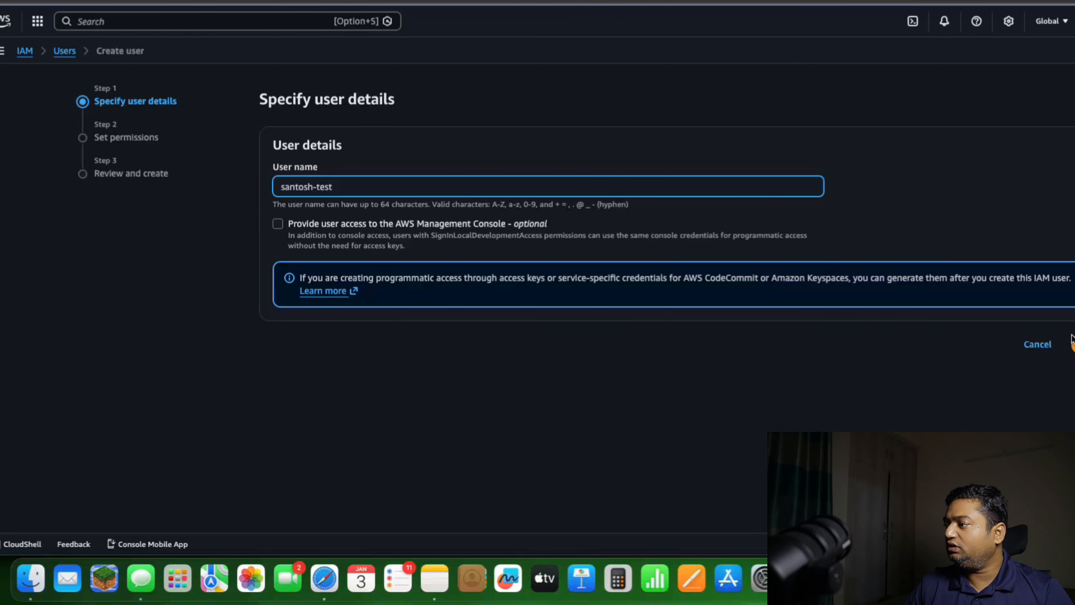
pyautogui.click(1073, 344)
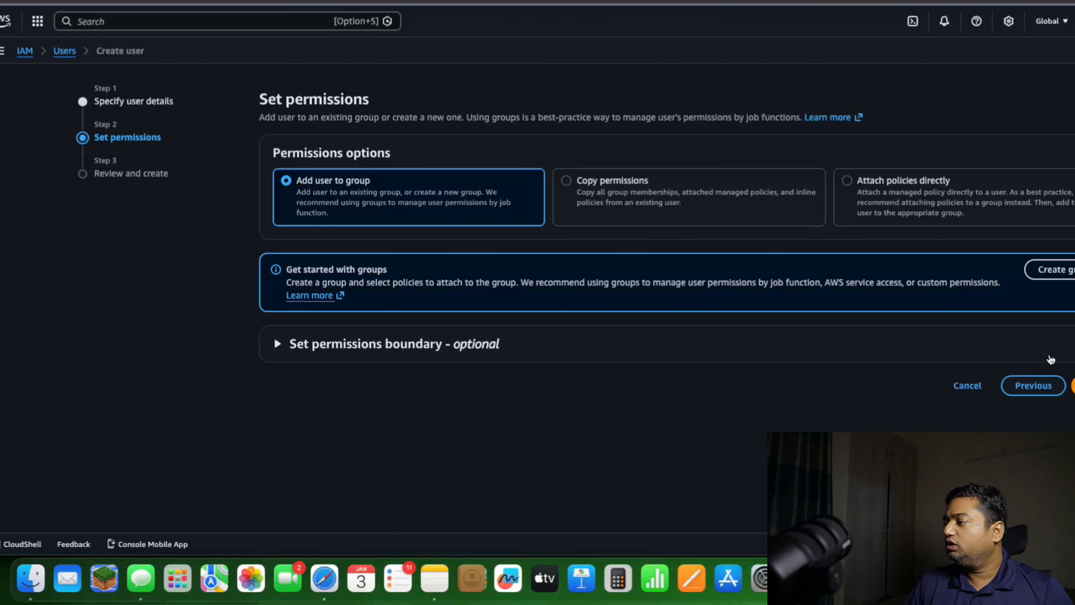
pyautogui.click(1073, 385)
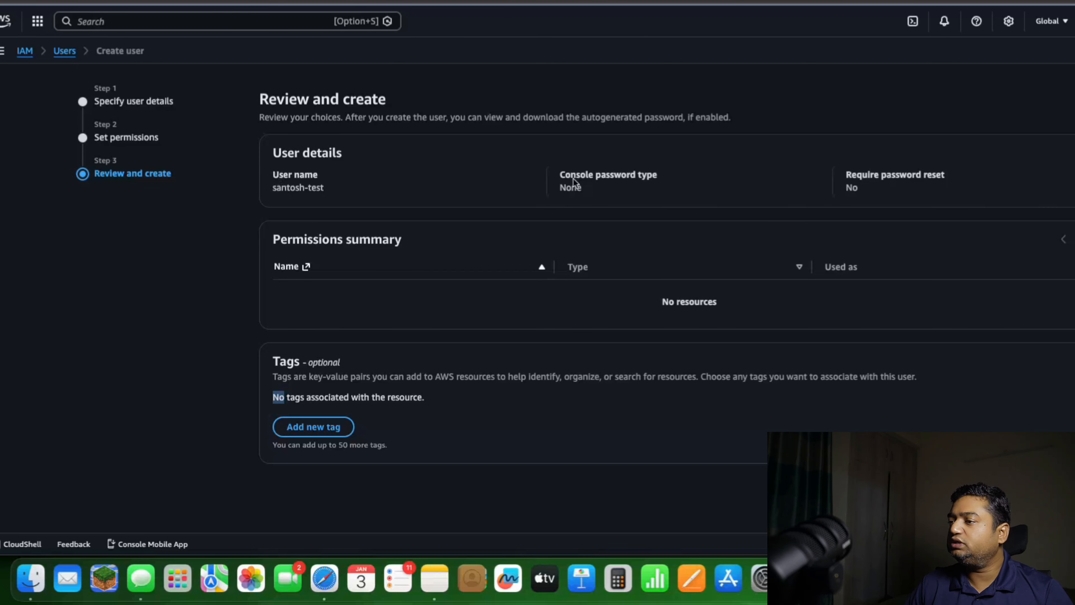
# Examine the console password type and password reset requirement in the new user's review details
pyautogui.moveTo(558, 174); pyautogui.dragTo(653, 174)
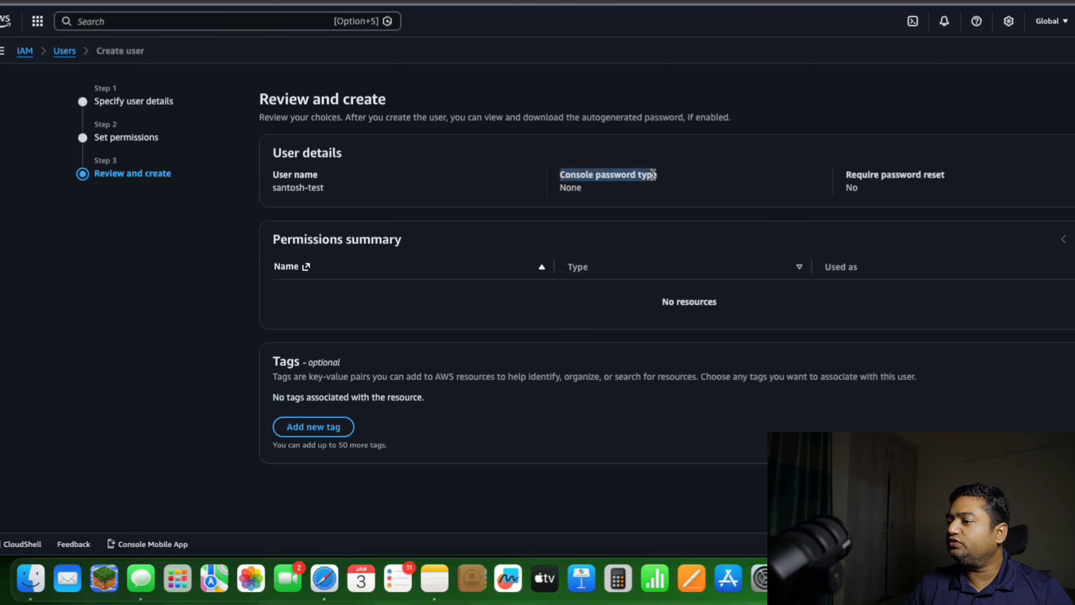
pyautogui.click(600, 197)
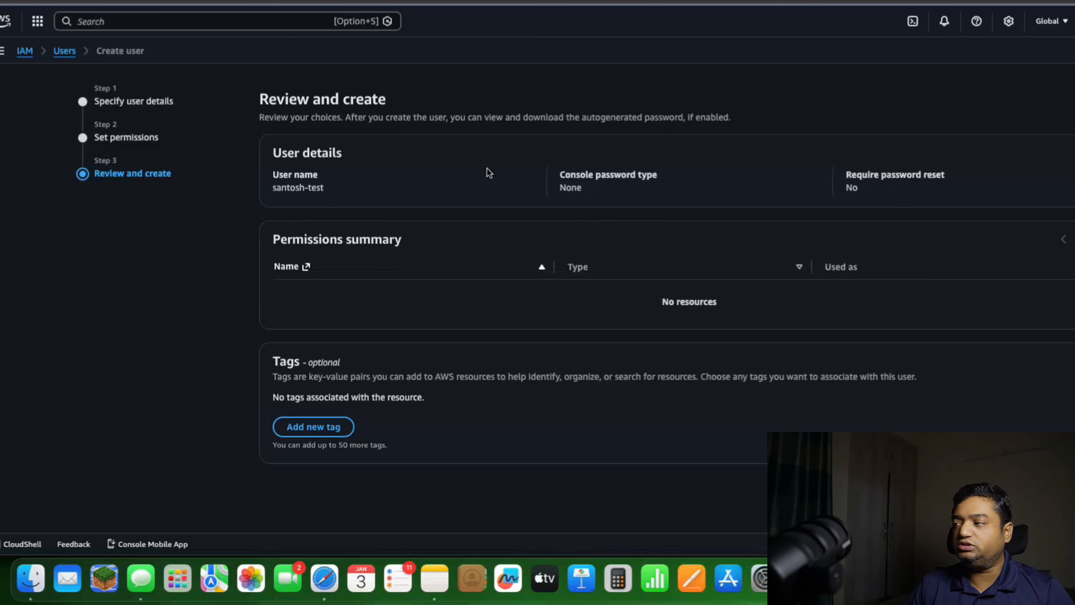
pyautogui.moveTo(847, 175); pyautogui.dragTo(937, 175)
pyautogui.click(872, 193)
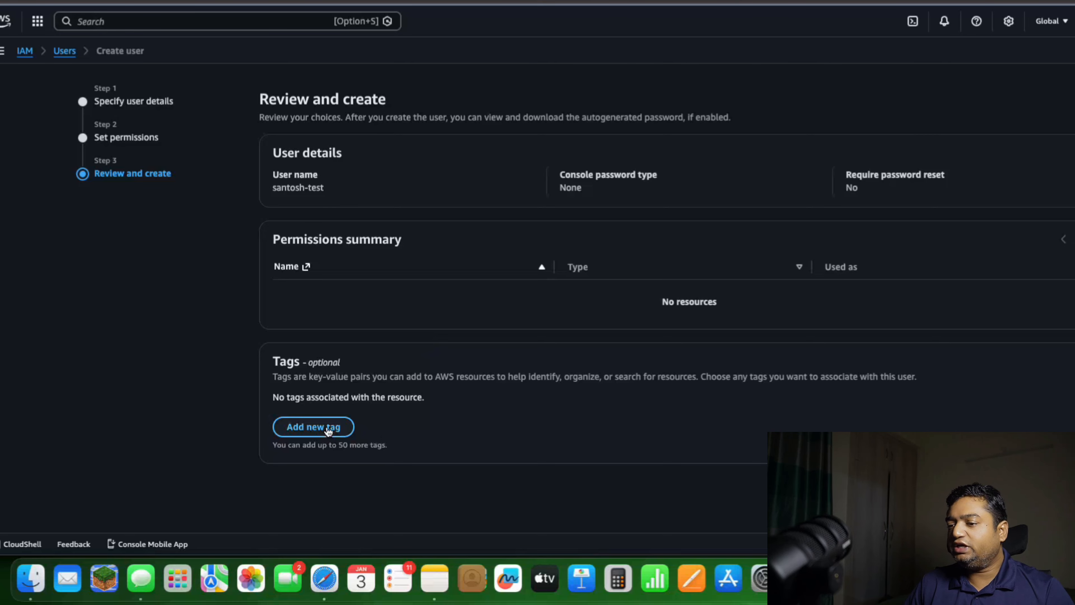
pyautogui.click(328, 427)
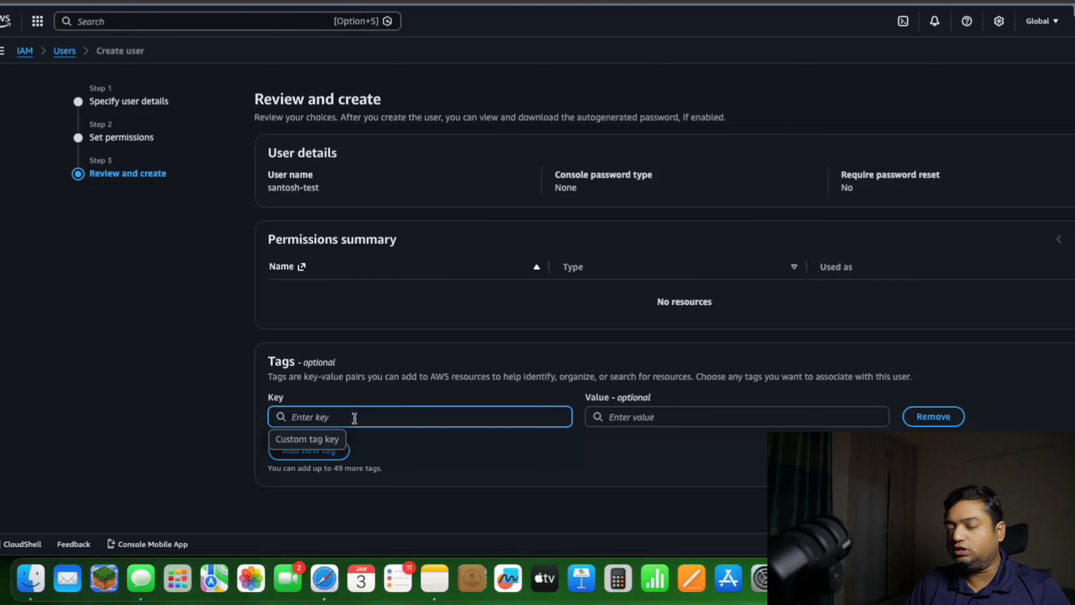
pyautogui.click(180, 427)
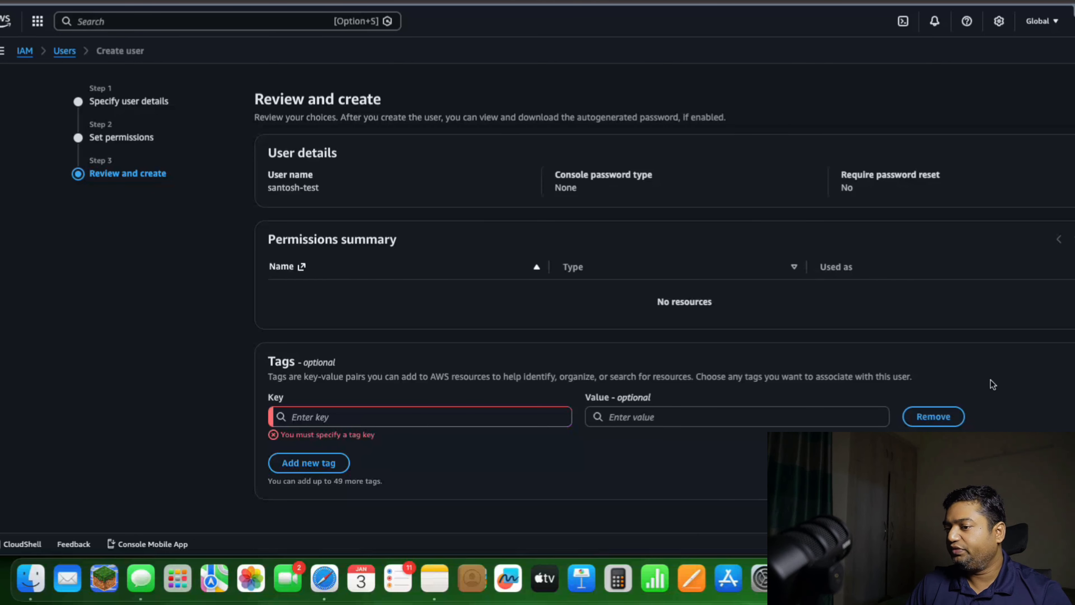
pyautogui.click(938, 419)
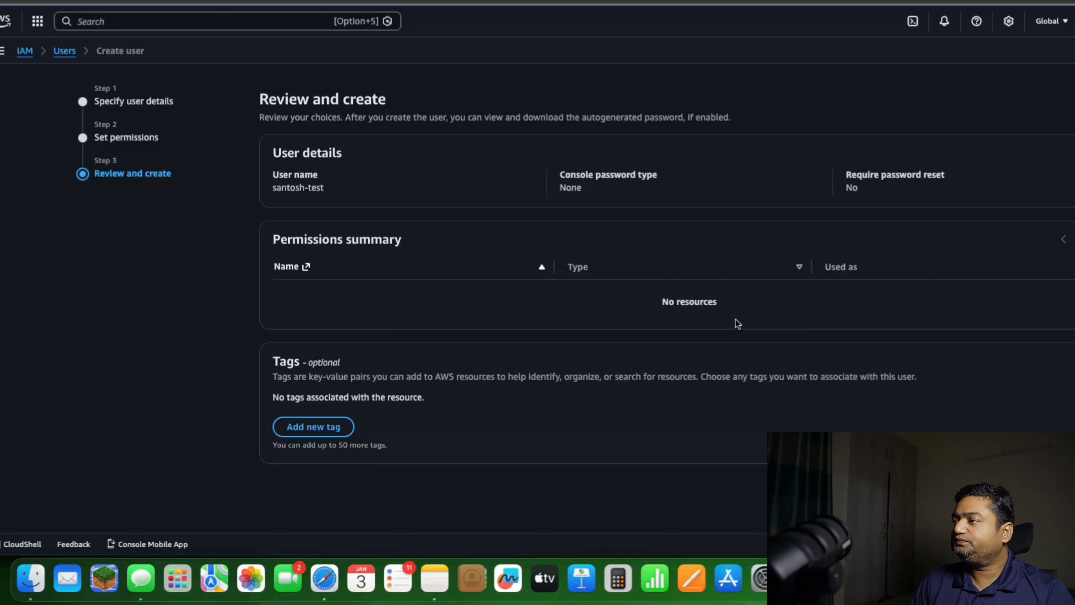
# Create the user without tags and open the new user's security credentials
pyautogui.click(1067, 487)
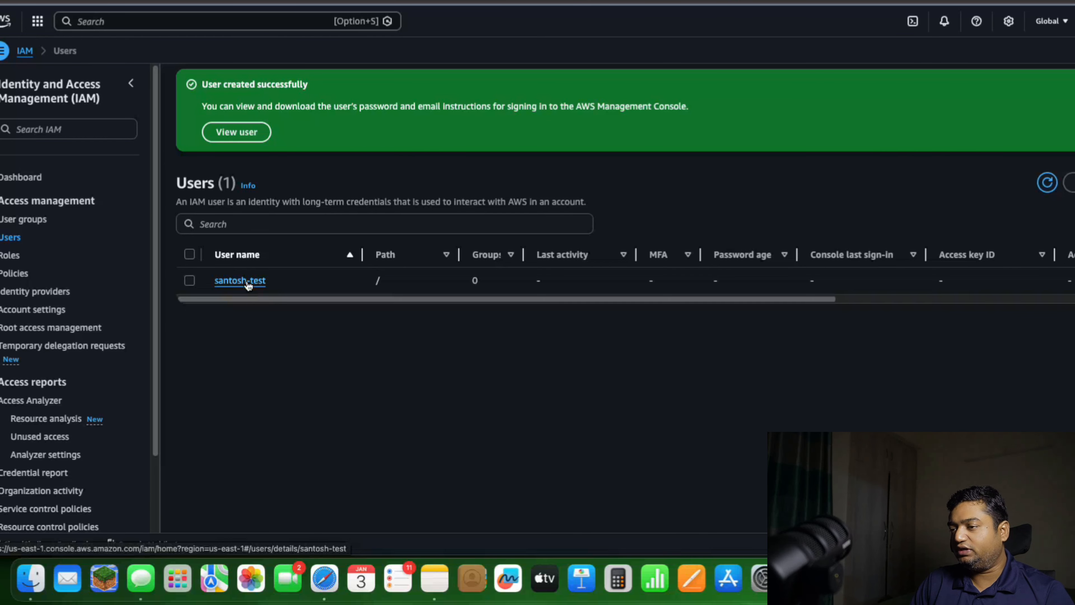
pyautogui.click(246, 281)
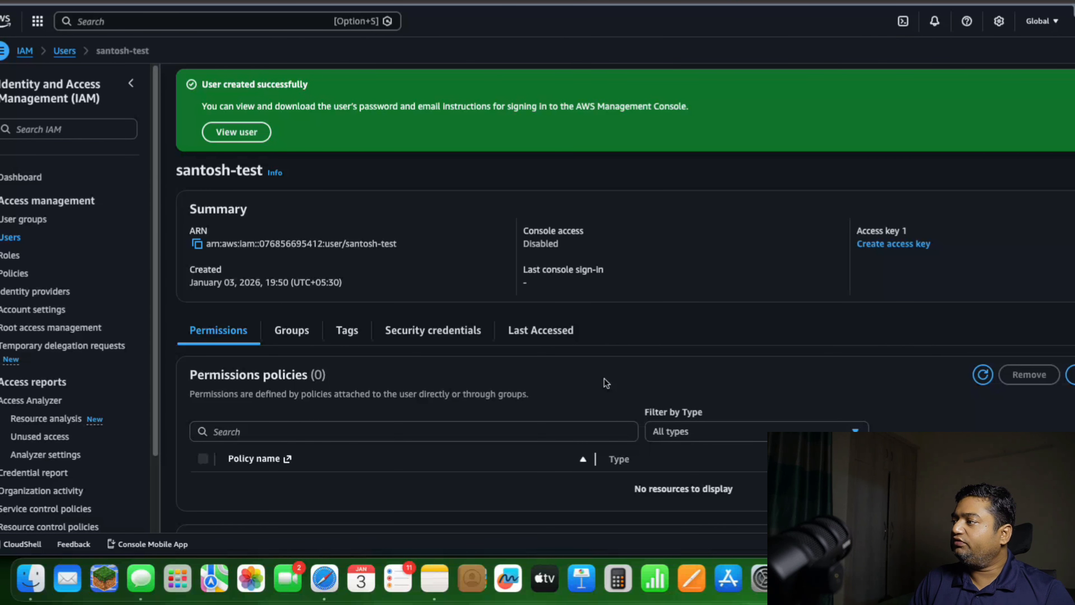
pyautogui.scroll(-4, 604, 378)
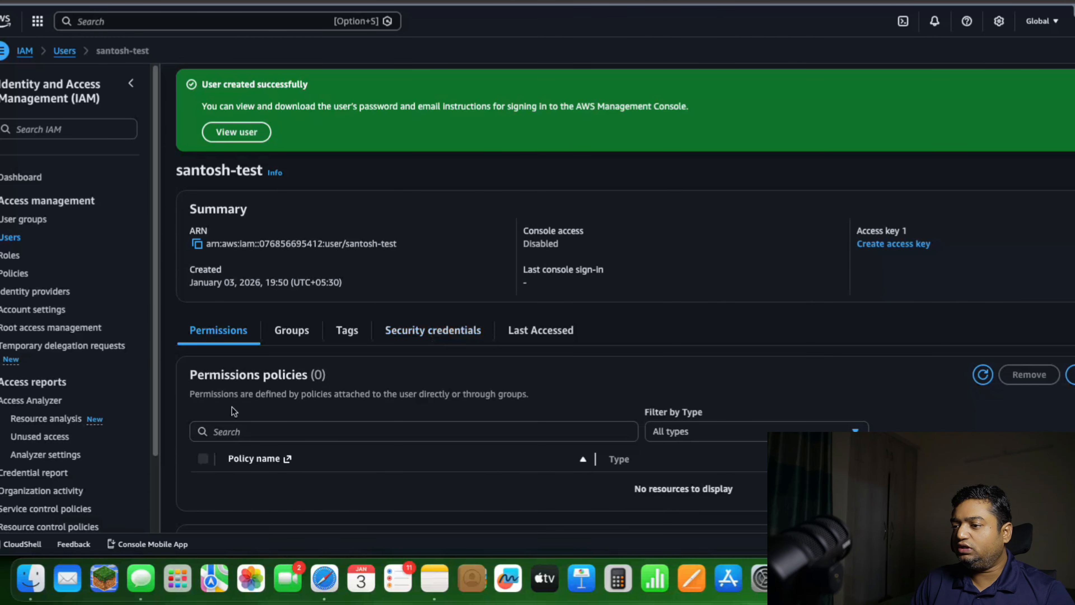
pyautogui.click(335, 333)
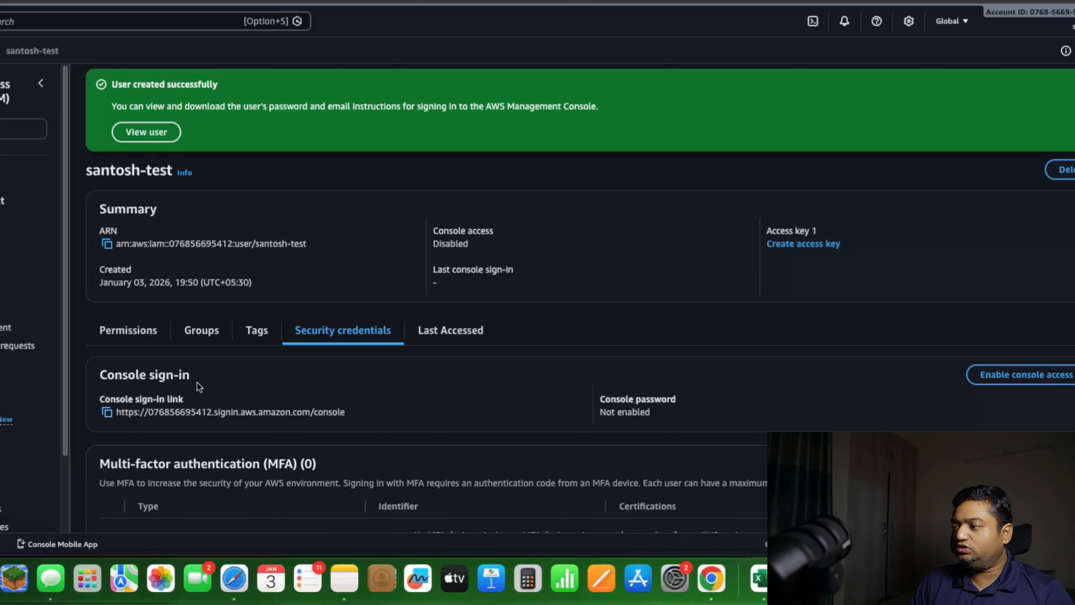
# Enable console access for the user with an autogenerated password, requiring a new password at next sign-in
pyautogui.click(1039, 375)
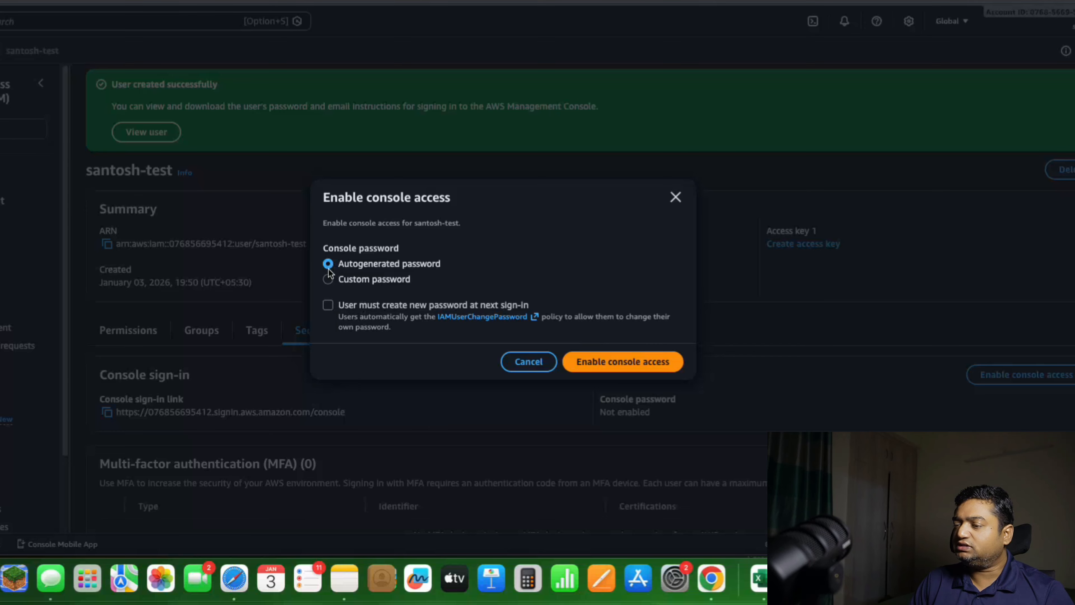
pyautogui.click(328, 279)
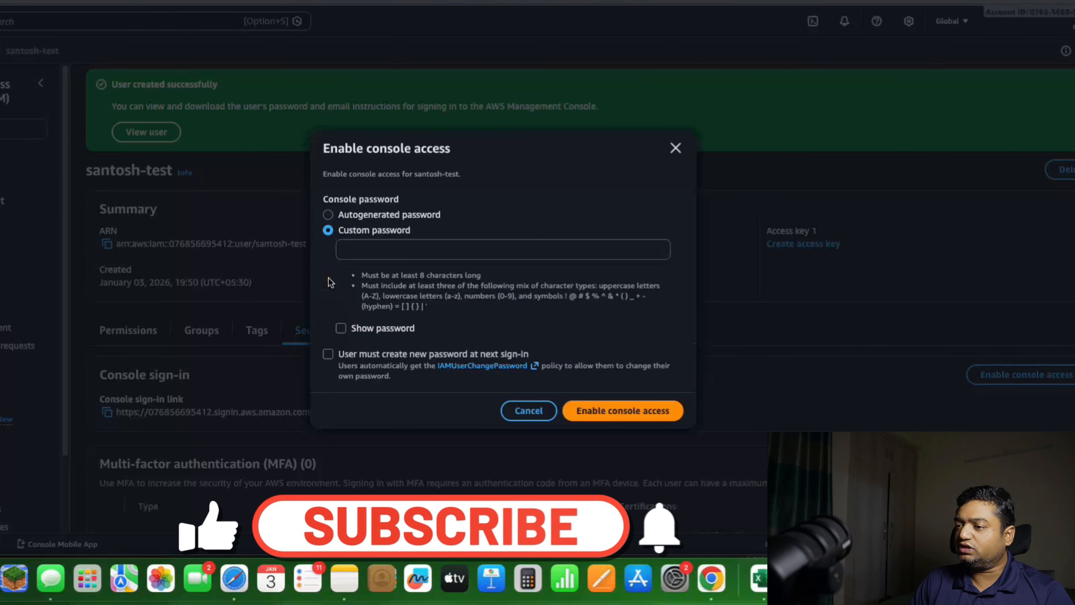
pyautogui.click(328, 215)
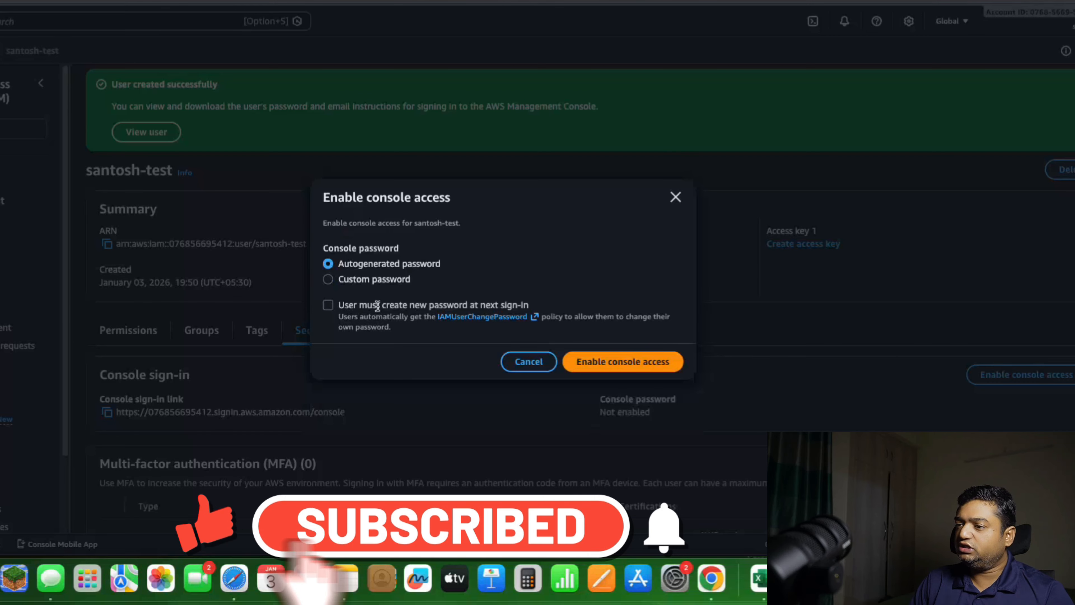
pyautogui.moveTo(338, 305); pyautogui.dragTo(528, 306)
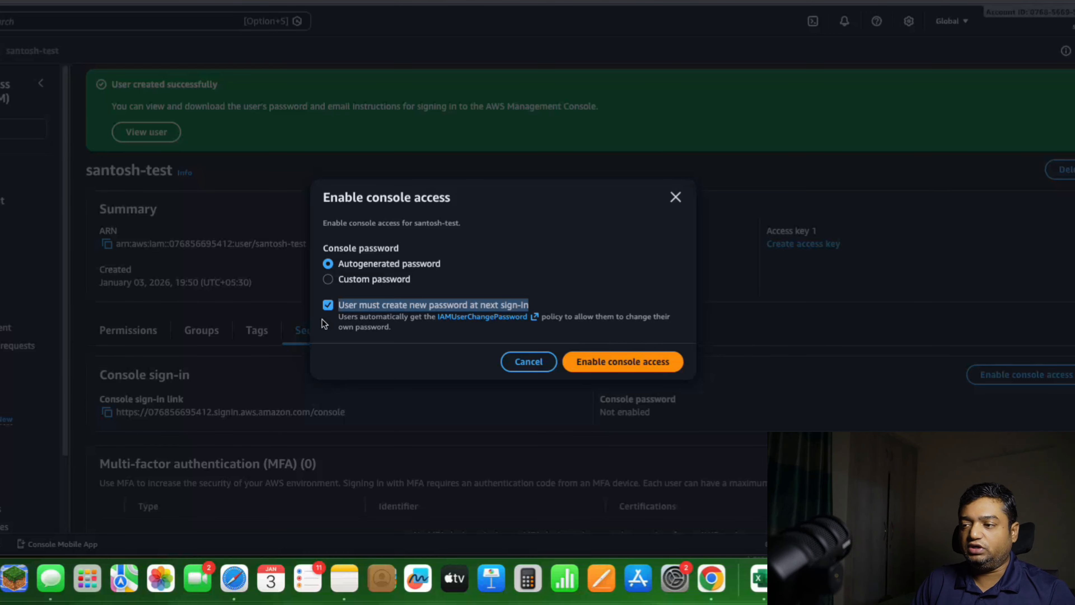
pyautogui.click(328, 305)
pyautogui.click(608, 359)
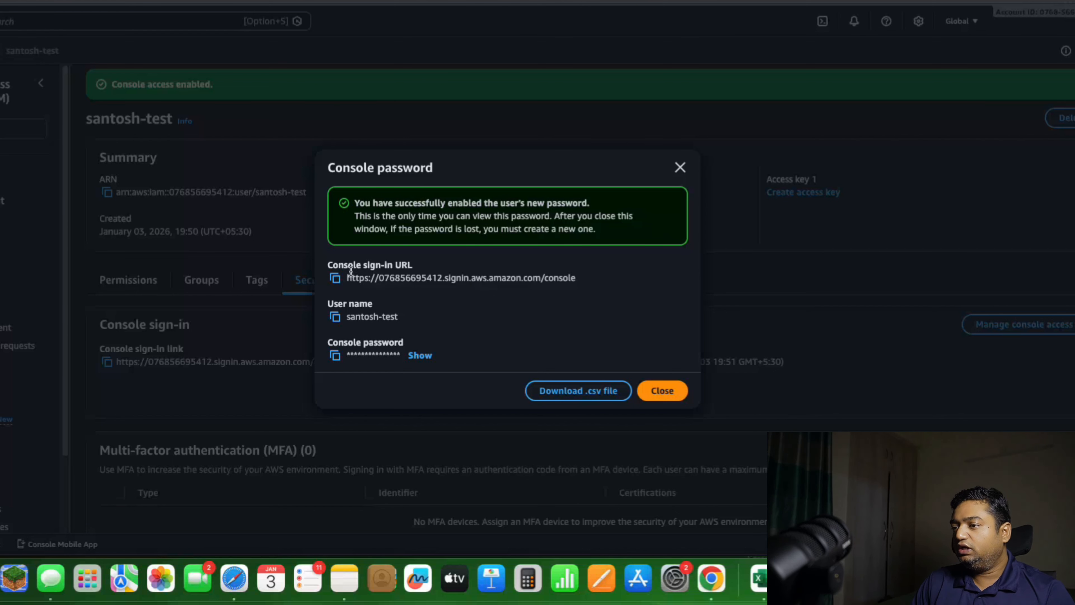
# Copy the console sign-in URL and the generated console password into a note in Notes, and close the password dialog
pyautogui.click(335, 278)
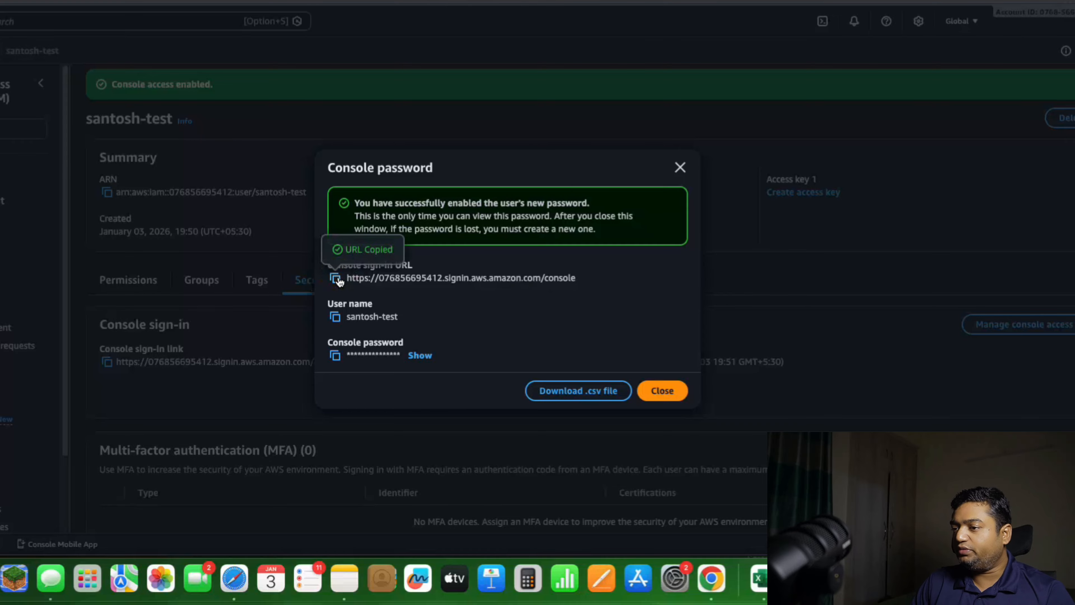
pyautogui.click(344, 578)
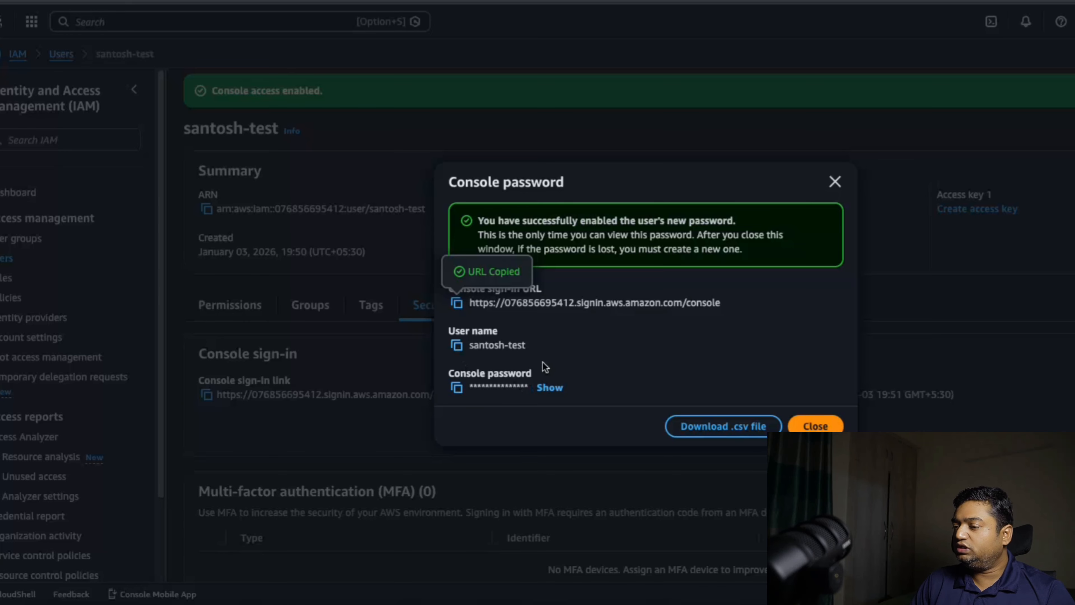
pyautogui.click(555, 389)
pyautogui.click(456, 387)
pyautogui.press('super+Tab')
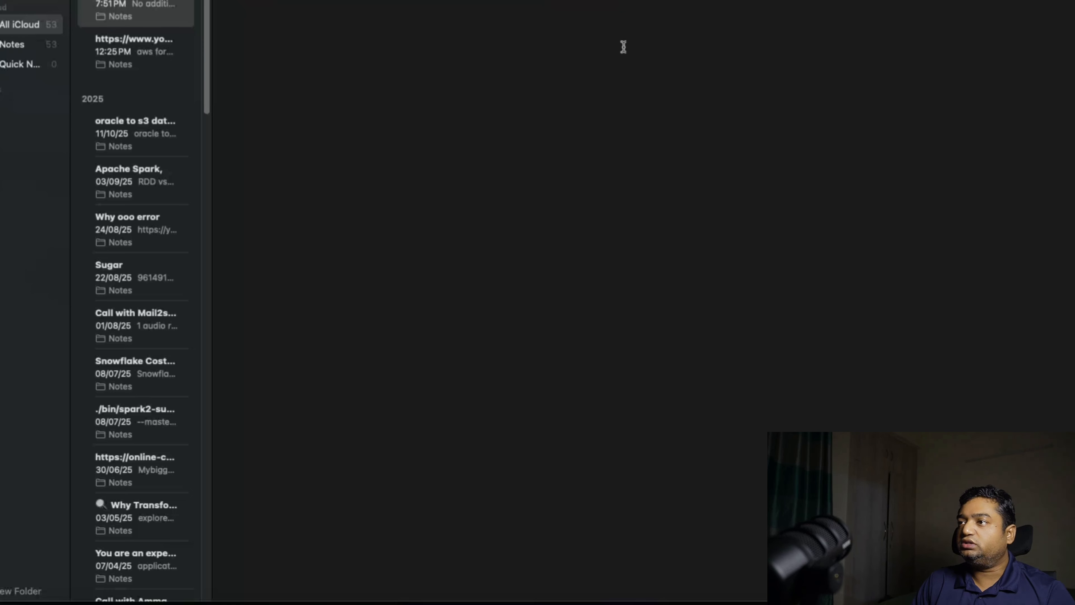
pyautogui.press('super+v')
pyautogui.press('super+Tab')
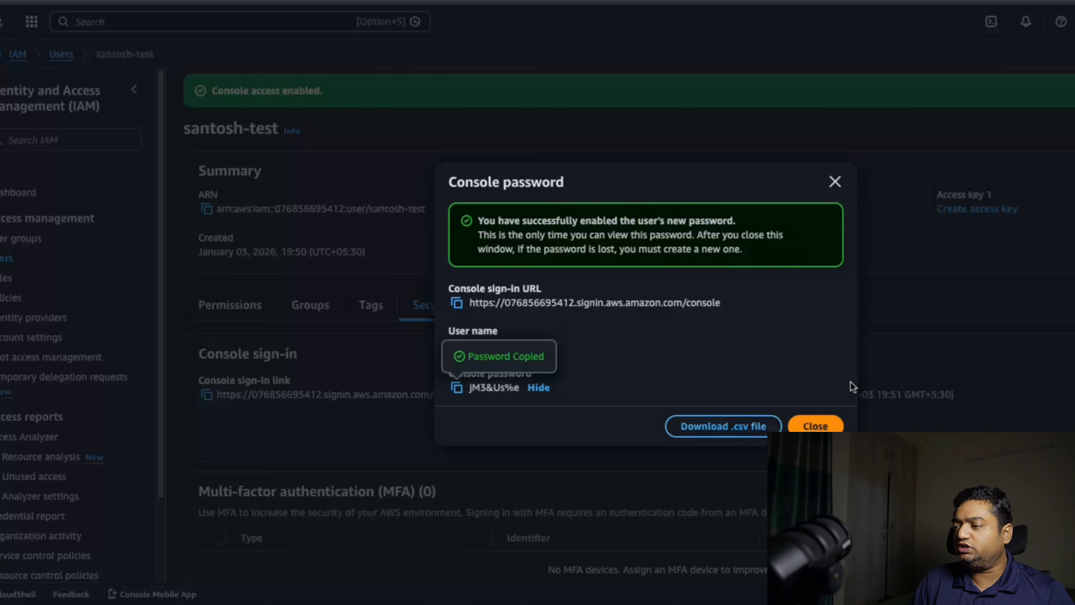
pyautogui.click(829, 428)
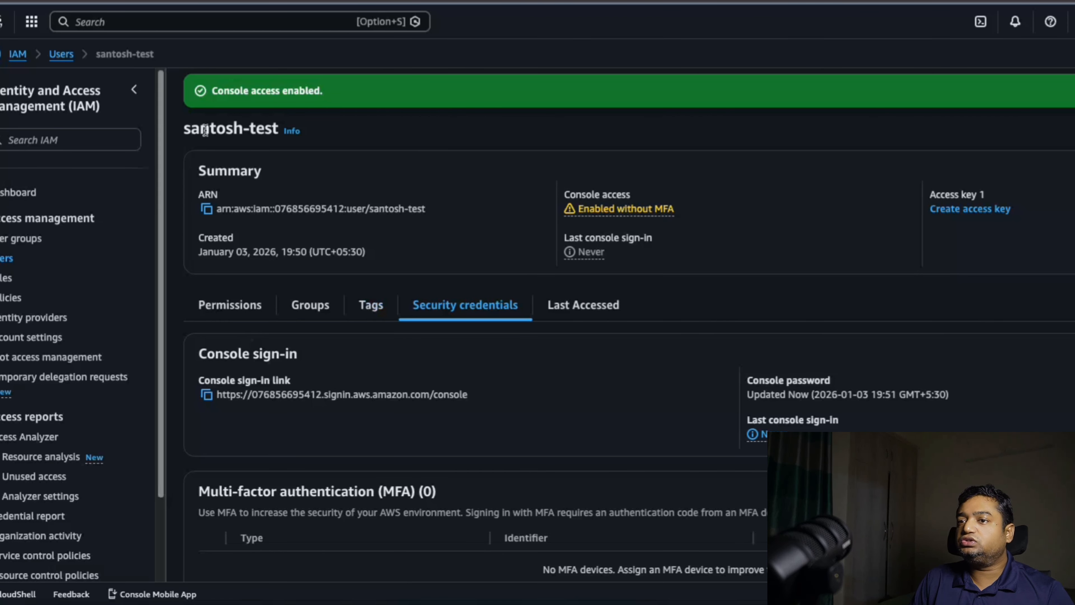
# Reopen the new user from the Users list and examine its permissions policies and boundary
pyautogui.click(5, 259)
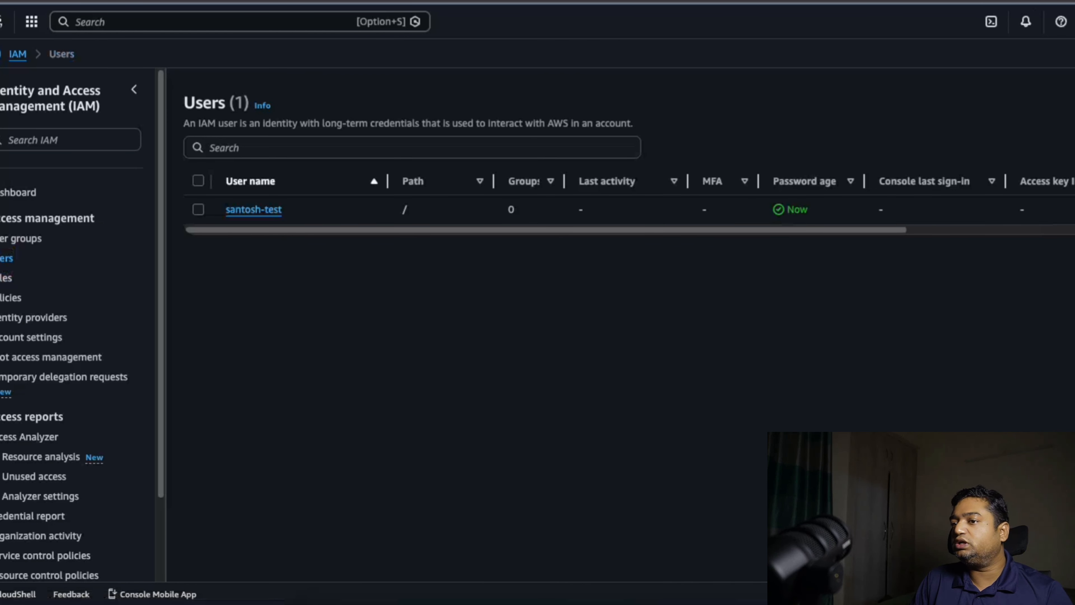
pyautogui.click(261, 217)
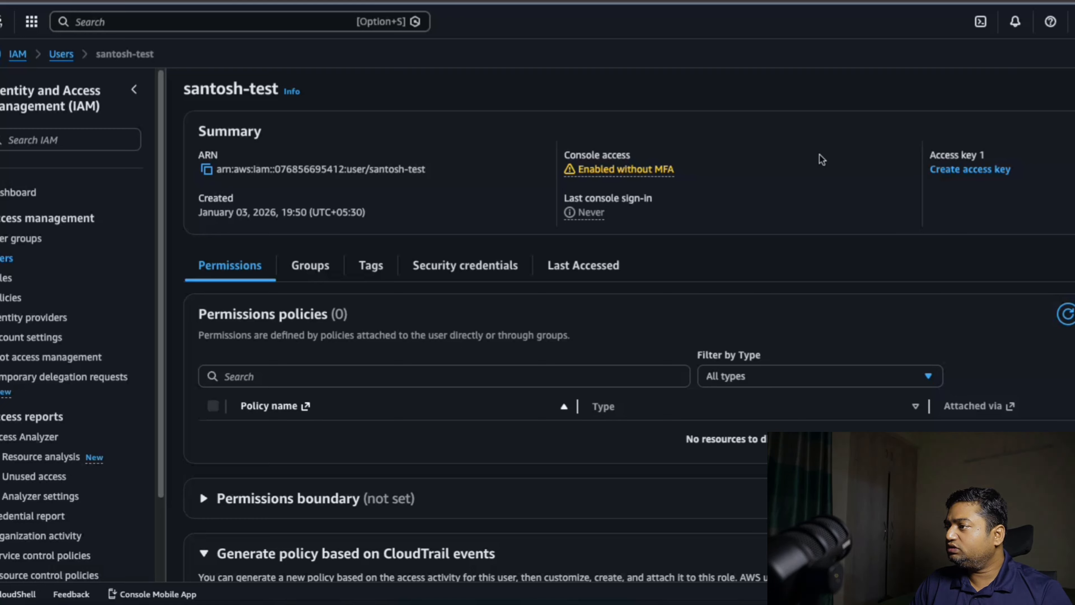
pyautogui.scroll(-3, 504, 423)
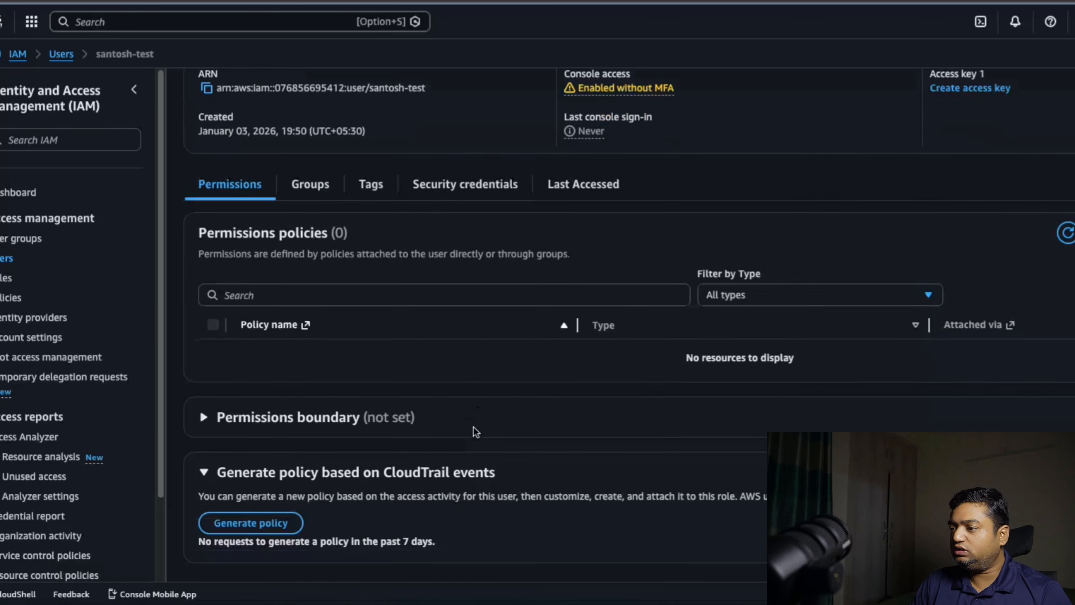
pyautogui.scroll(3, 477, 431)
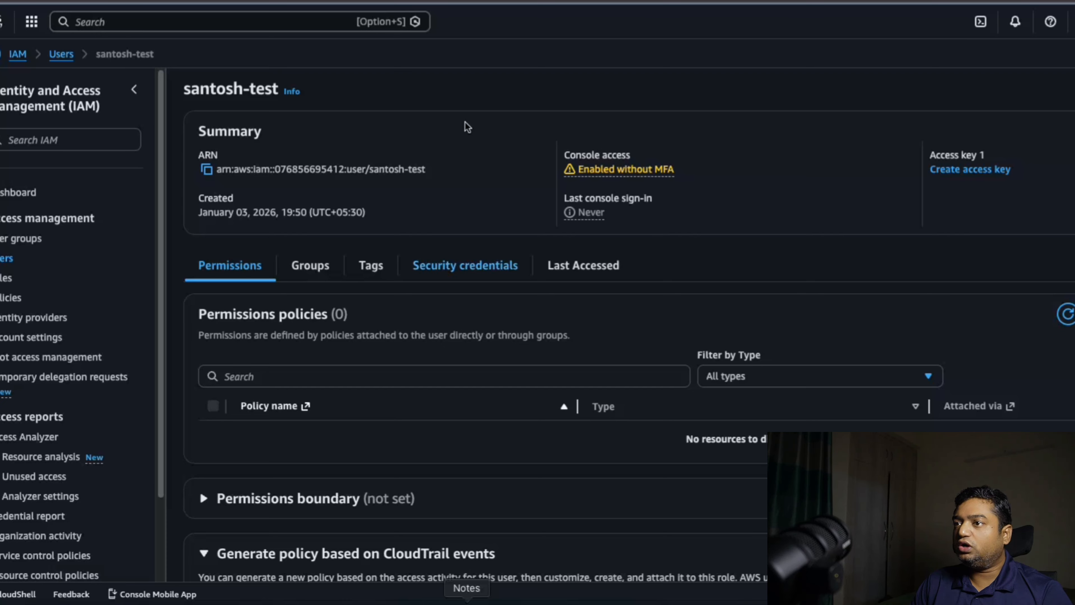
# Switch to the Safari window with the IAM user sign-in page and enter the new user's IAM username
pyautogui.click(467, 600)
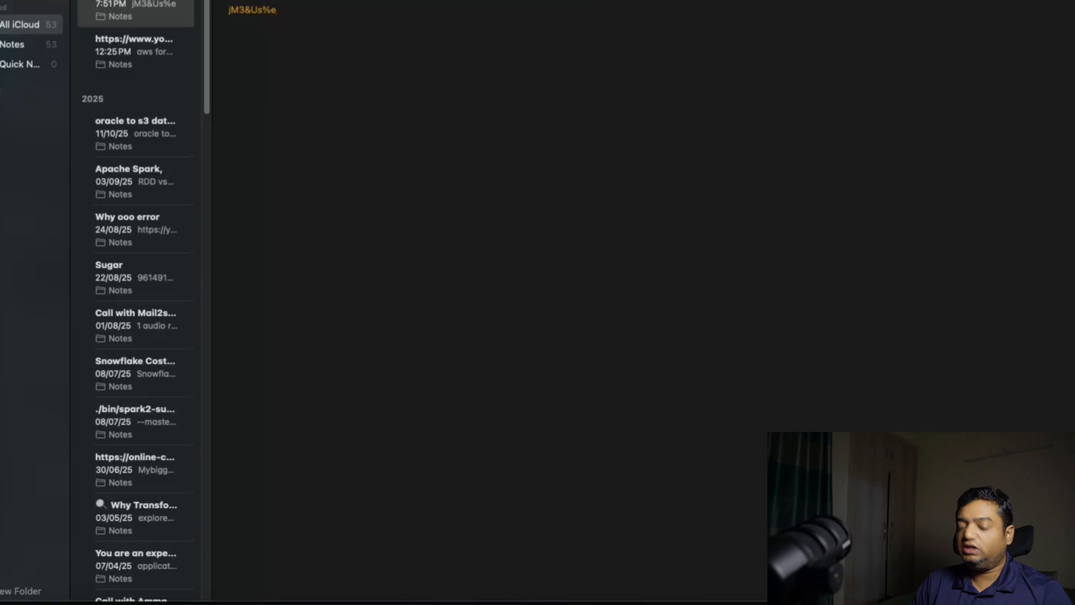
pyautogui.click(343, 600)
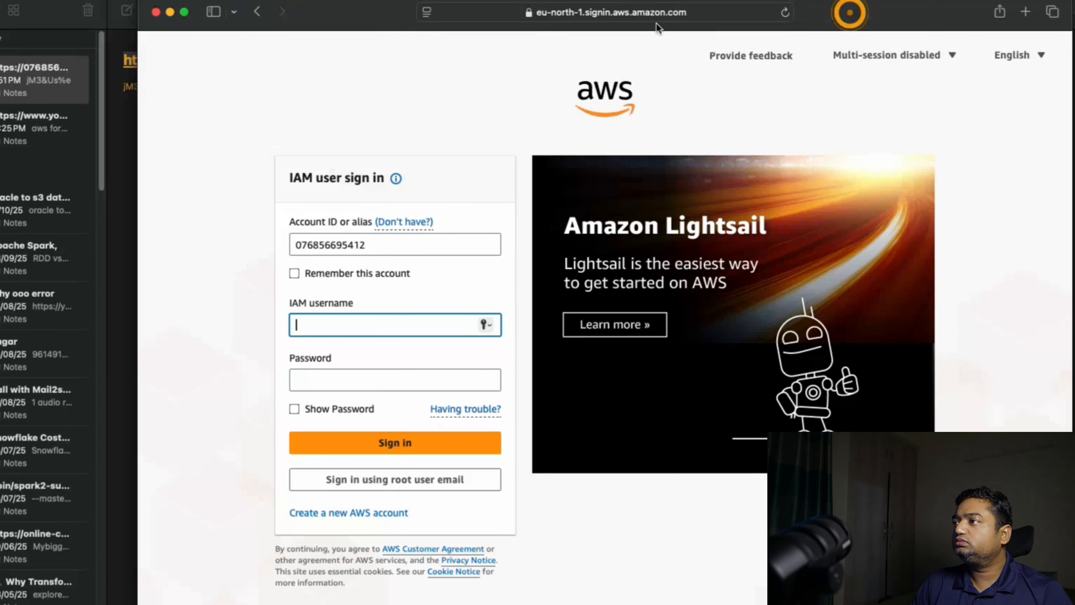
pyautogui.moveTo(850, 13); pyautogui.dragTo(689, 14)
pyautogui.click(228, 327)
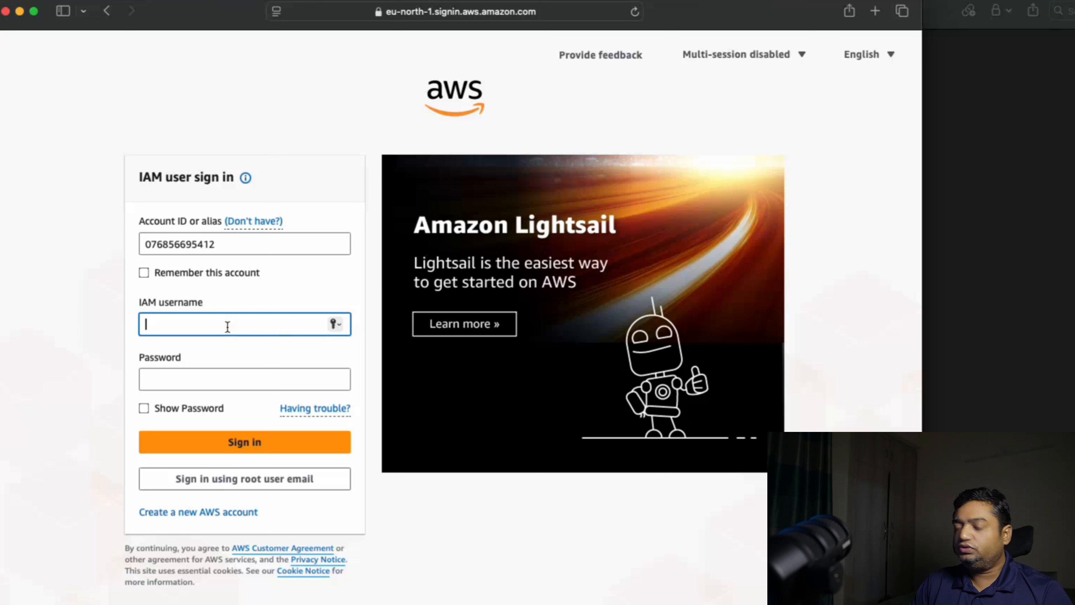
pyautogui.write('santosh-test')
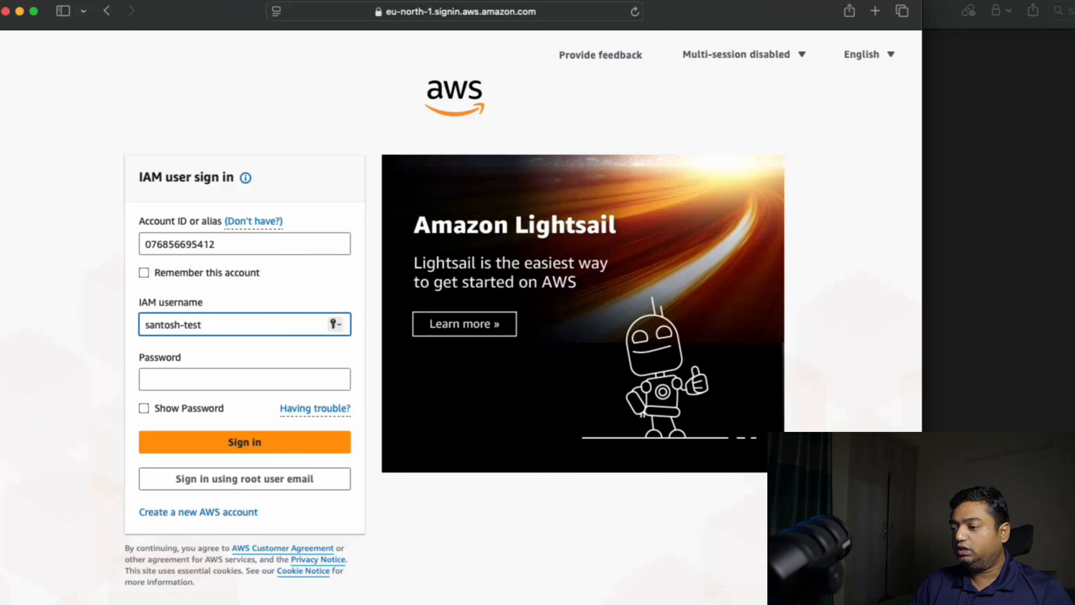
# Copy the console password from the note into the sign-in form's Password field, reveal it and sign in
pyautogui.press('super+Tab')
pyautogui.moveTo(122, 86); pyautogui.dragTo(176, 92)
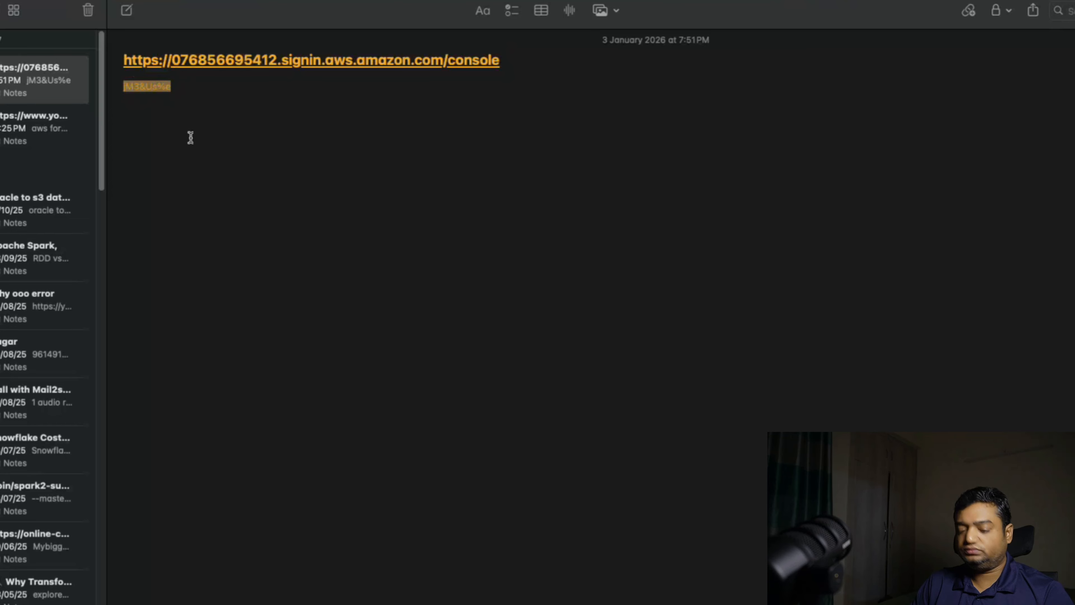
pyautogui.press('super+Tab')
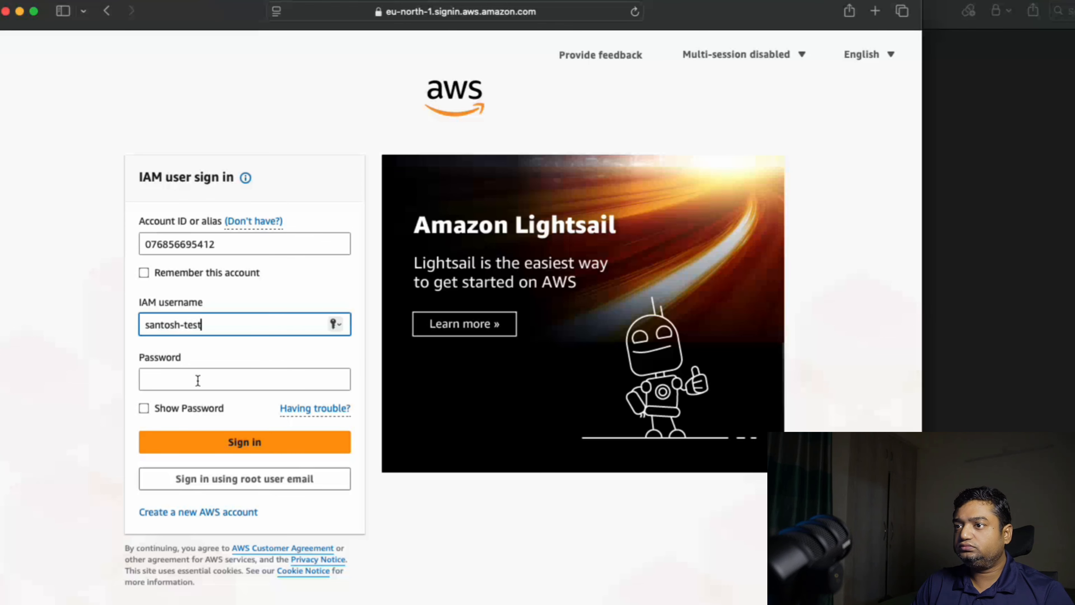
pyautogui.click(191, 382)
pyautogui.press('super+v')
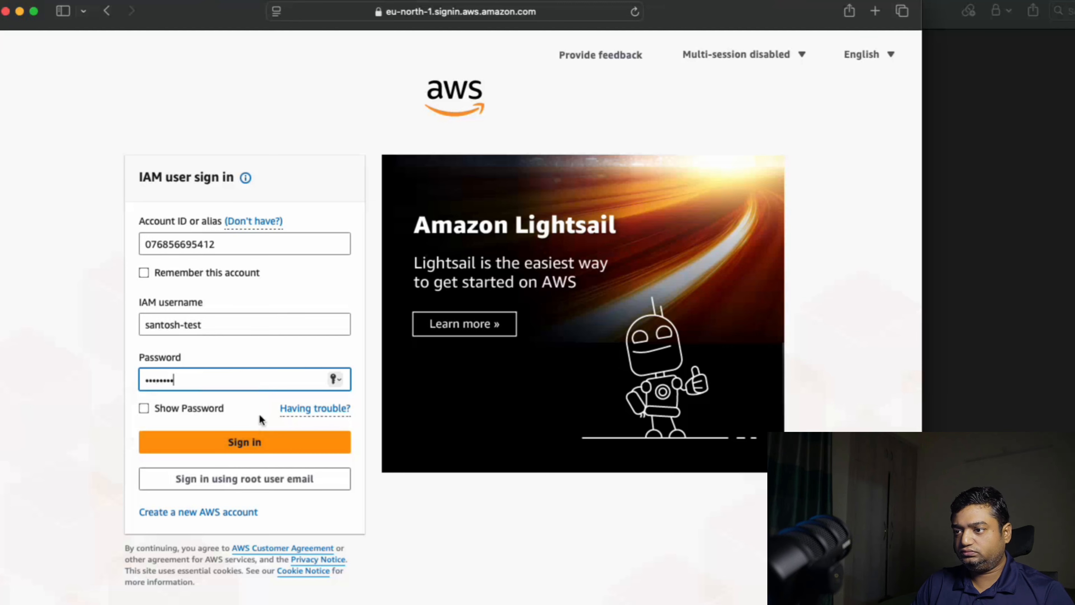
pyautogui.click(144, 408)
pyautogui.click(228, 448)
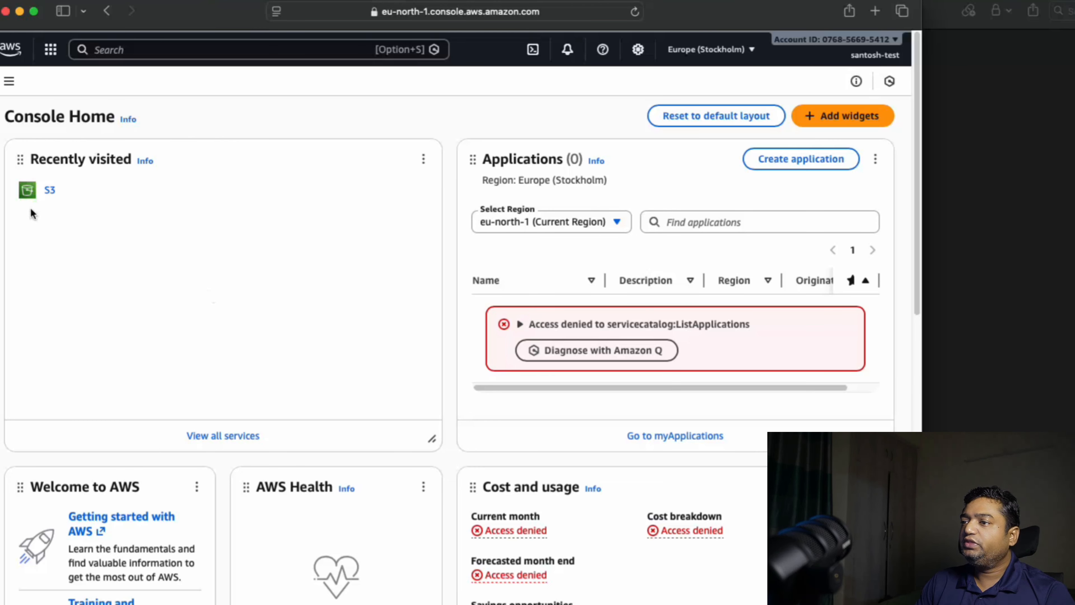
# Open Amazon S3 as the new user and view its general purpose buckets
pyautogui.click(49, 194)
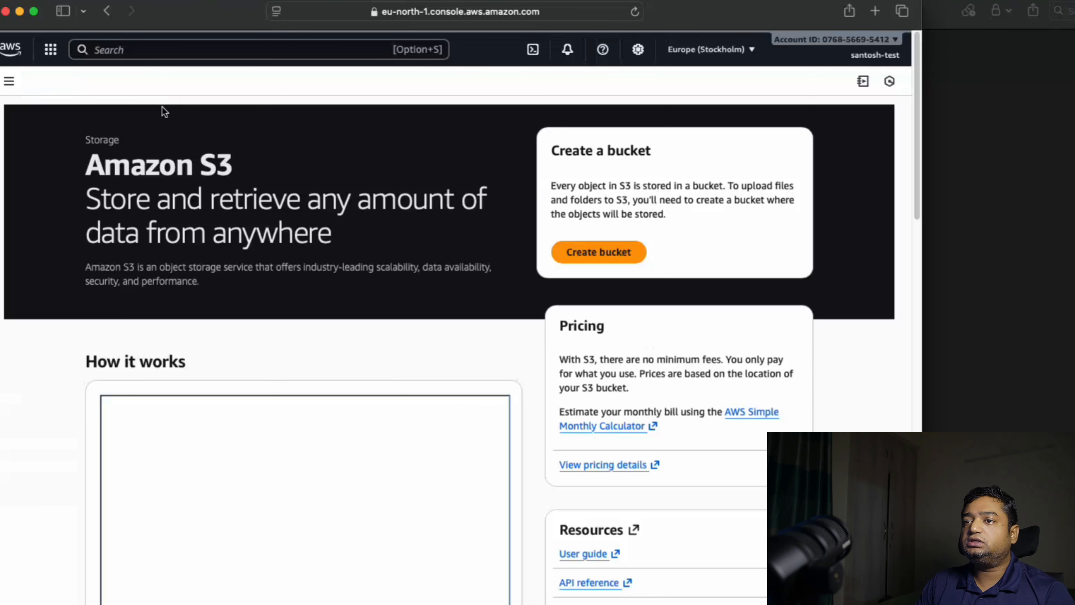
pyautogui.click(10, 80)
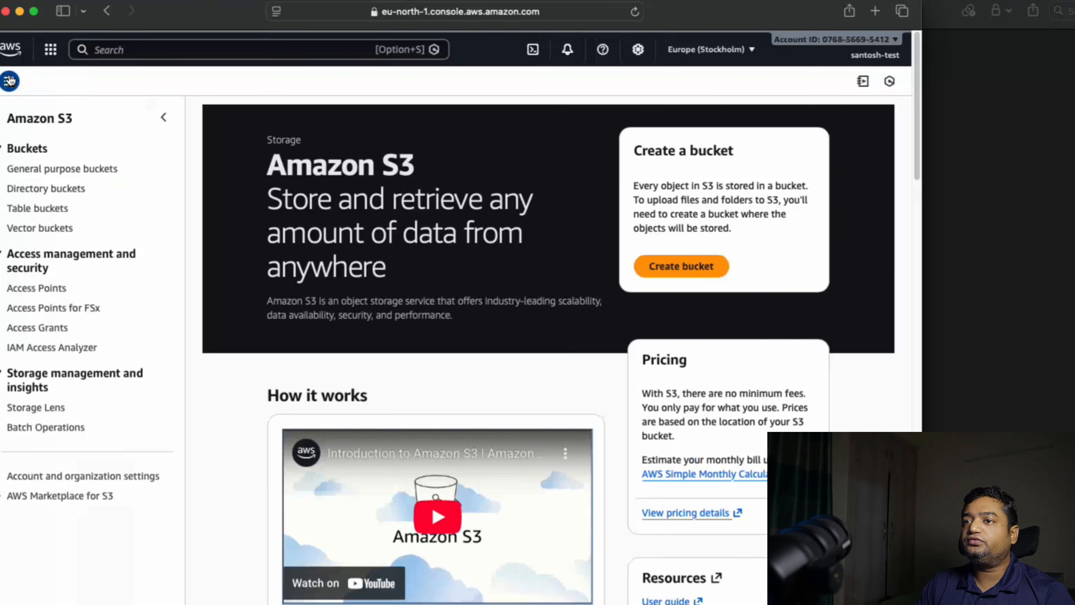
pyautogui.scroll(-3, 63, 212)
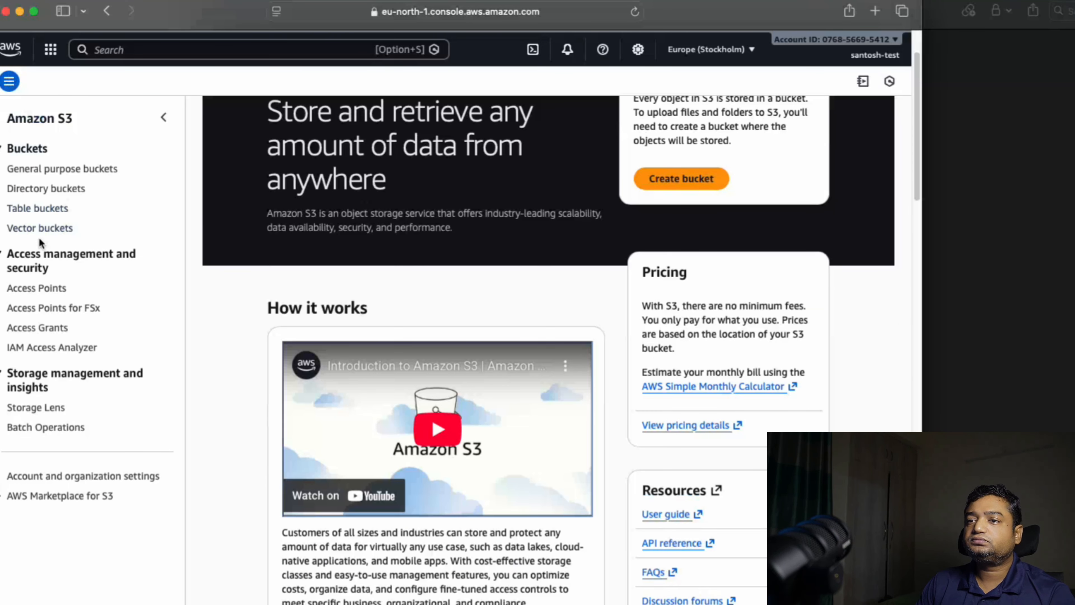
pyautogui.scroll(1, 40, 222)
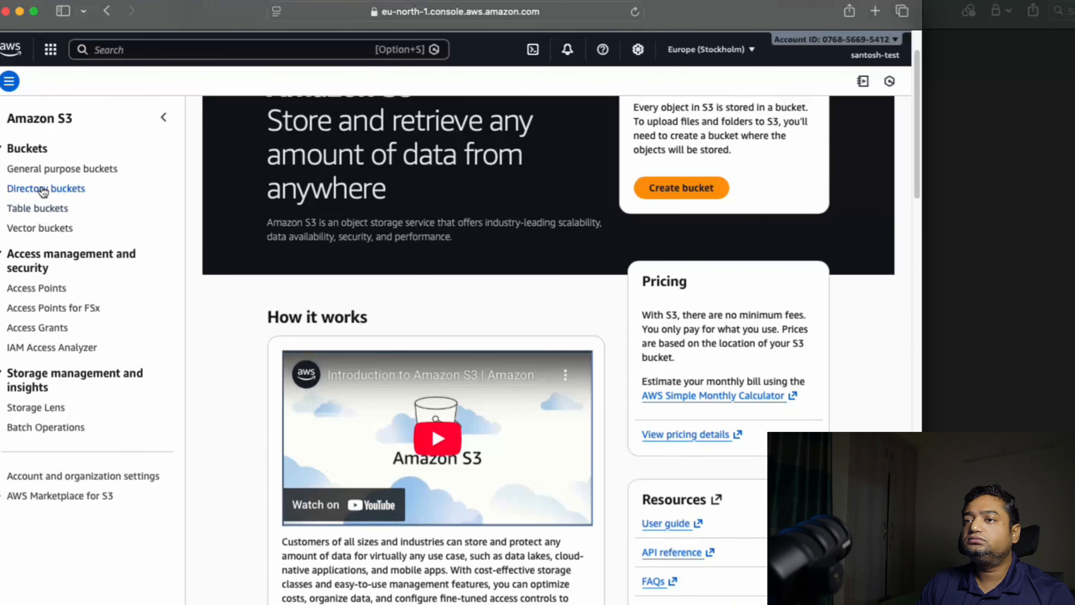
pyautogui.click(68, 170)
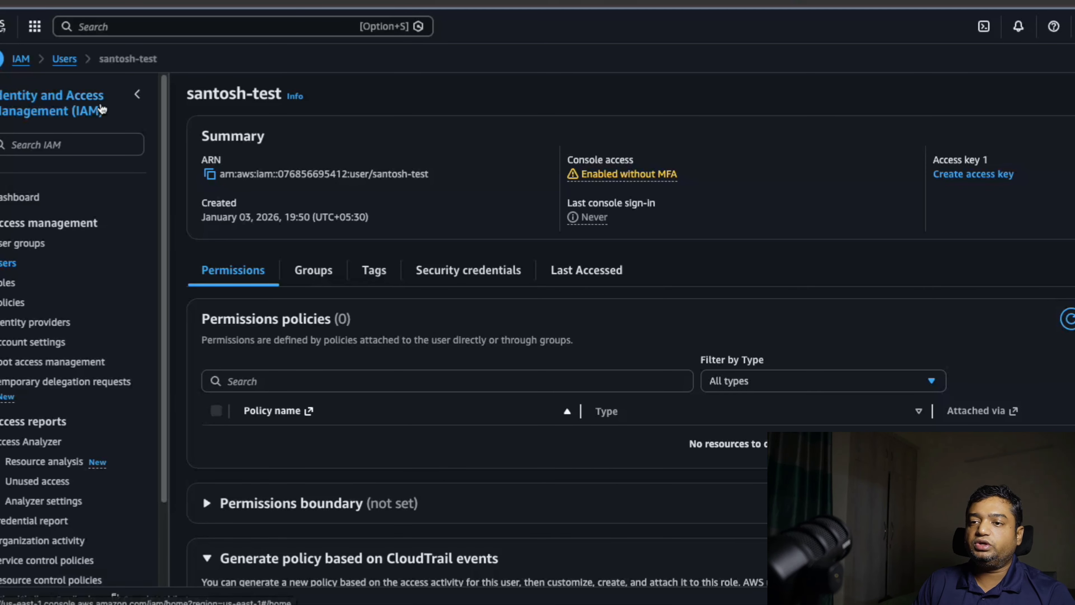
# Return to the IAM console in the administrator's session and search the policies list for "s3"
pyautogui.click(6, 302)
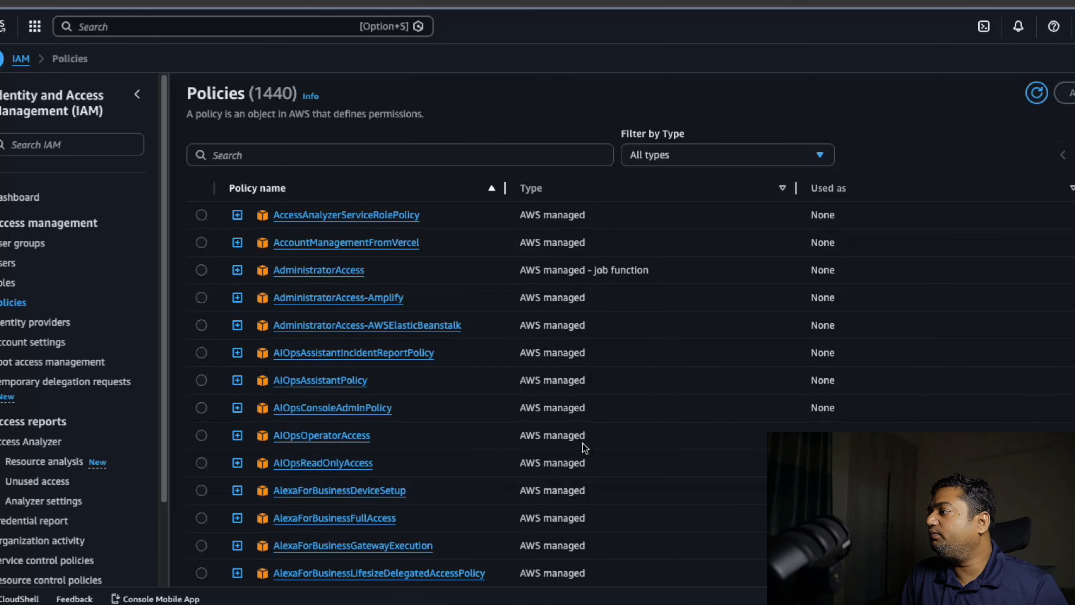
pyautogui.scroll(-5, 583, 443)
pyautogui.scroll(5, 583, 442)
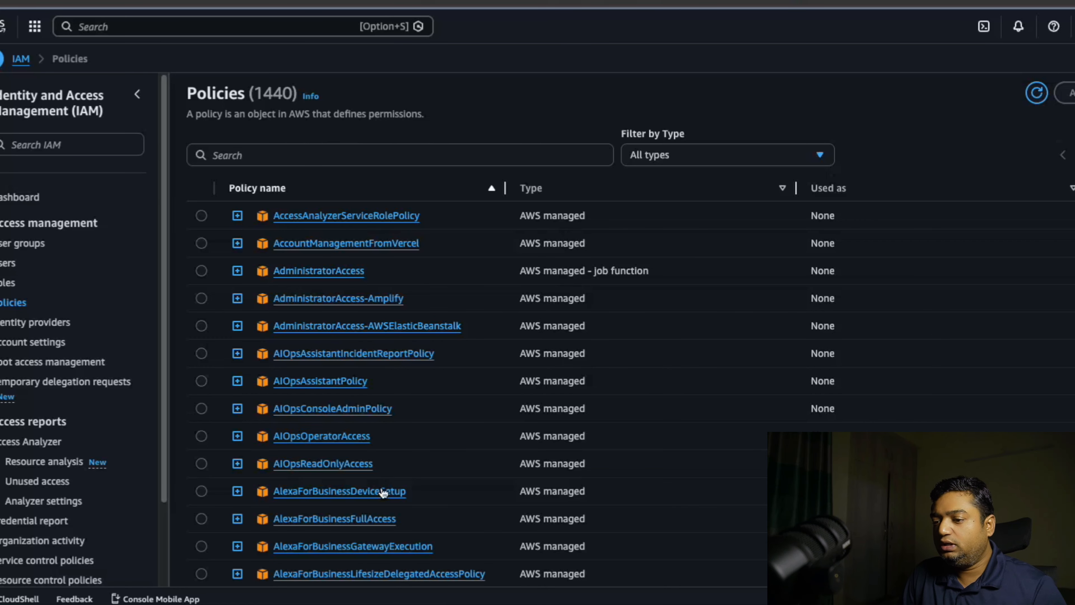
pyautogui.scroll(-5, 382, 493)
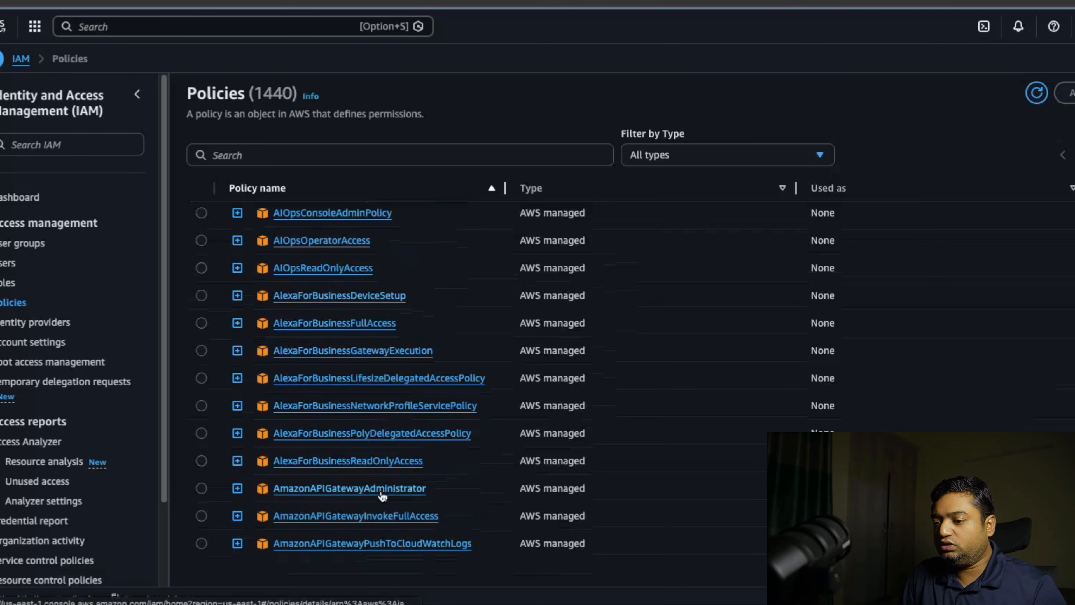
pyautogui.scroll(5, 381, 493)
pyautogui.click(285, 155)
pyautogui.write('s3')
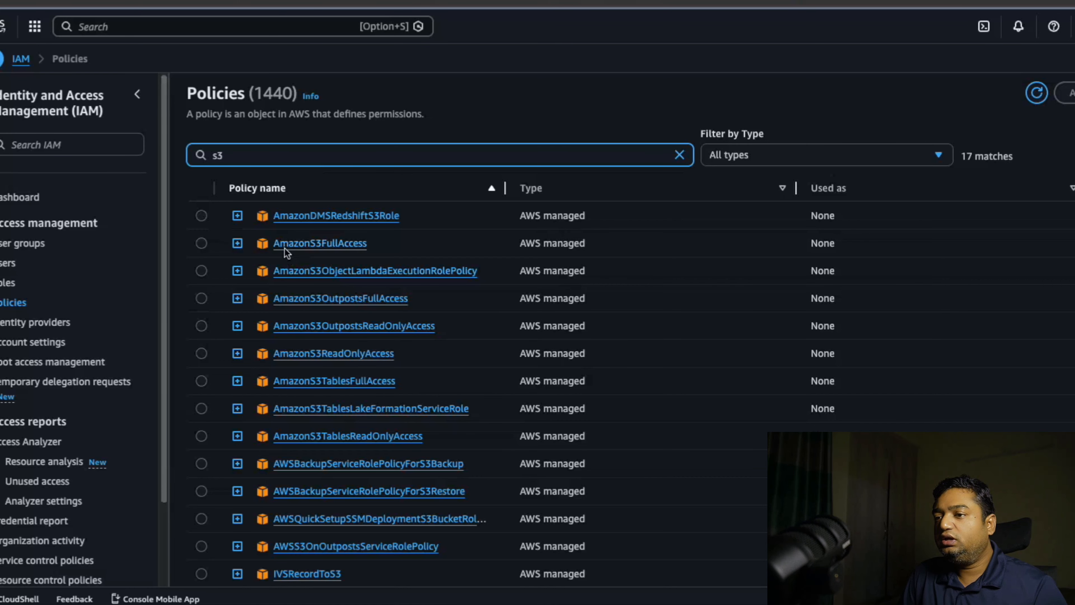
# Expand the AmazonS3FullAccess policy and examine the Effect, Action and Resource entries in its JSON
pyautogui.click(238, 243)
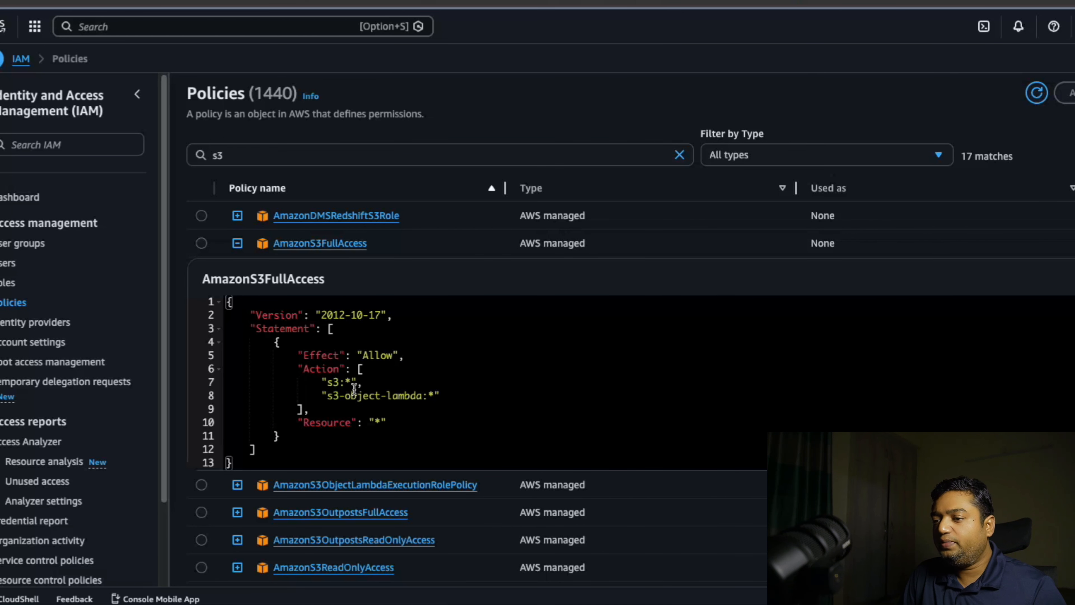
pyautogui.doubleClick(372, 356)
pyautogui.click(341, 383)
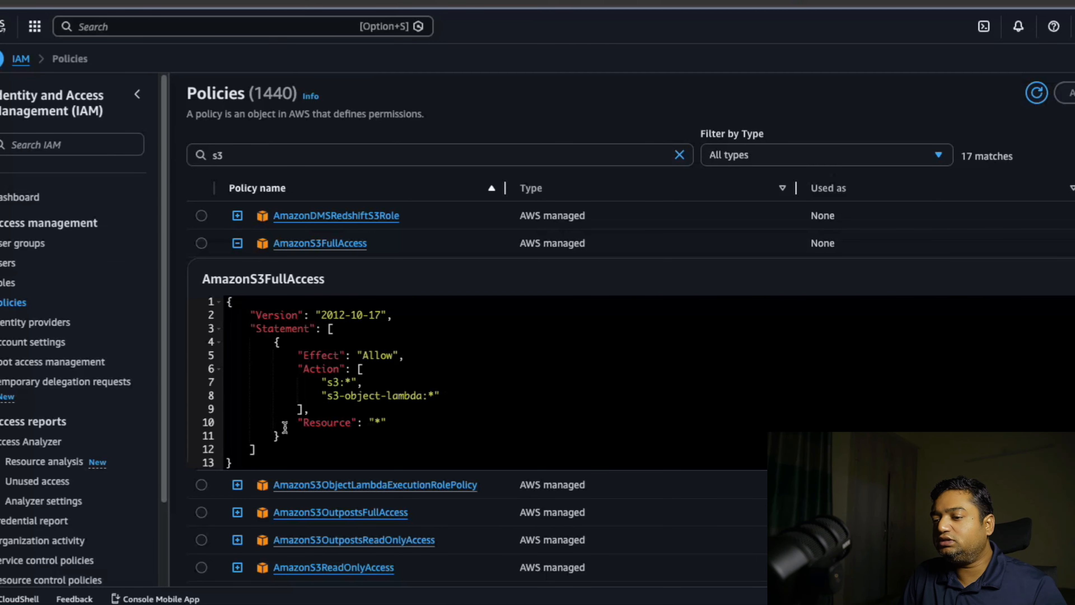
pyautogui.click(394, 423)
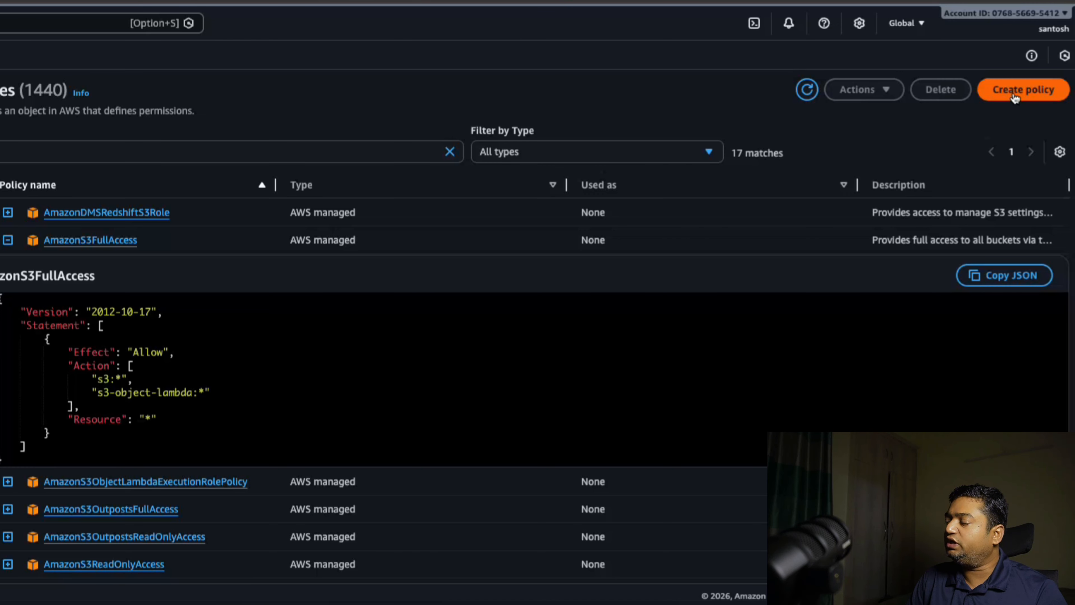
# Start creating a policy in the JSON editor and set the statement's Sid to "s3accessuser"
pyautogui.click(1015, 96)
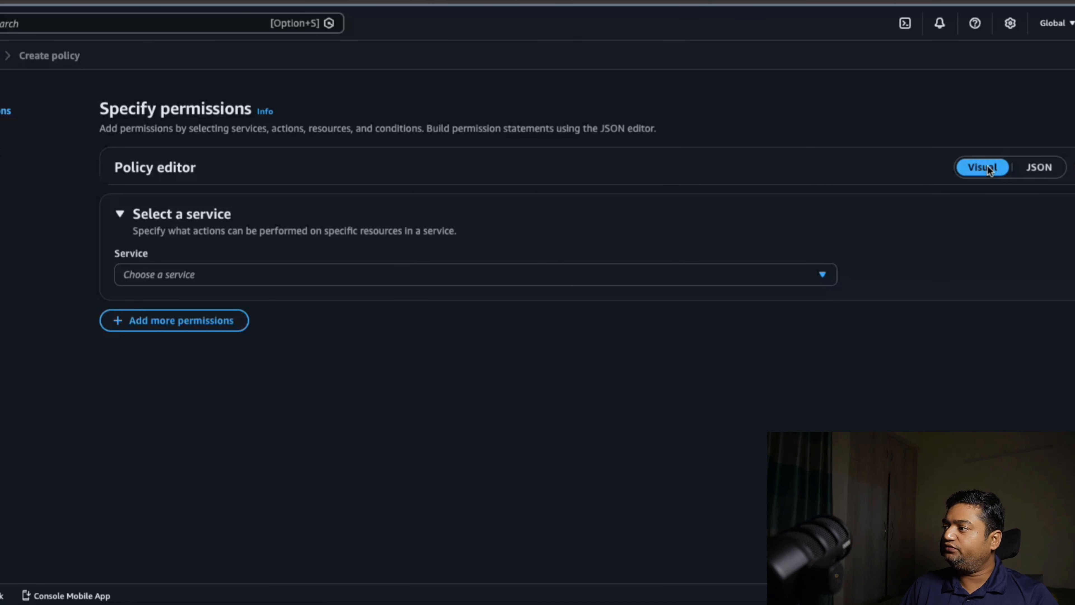
pyautogui.click(1038, 169)
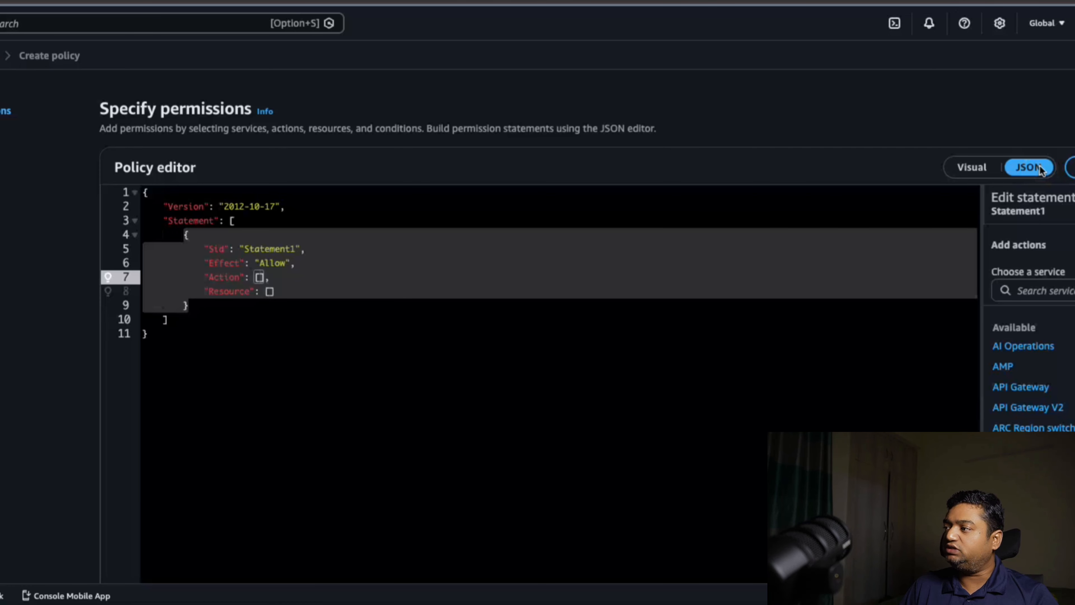
pyautogui.click(338, 372)
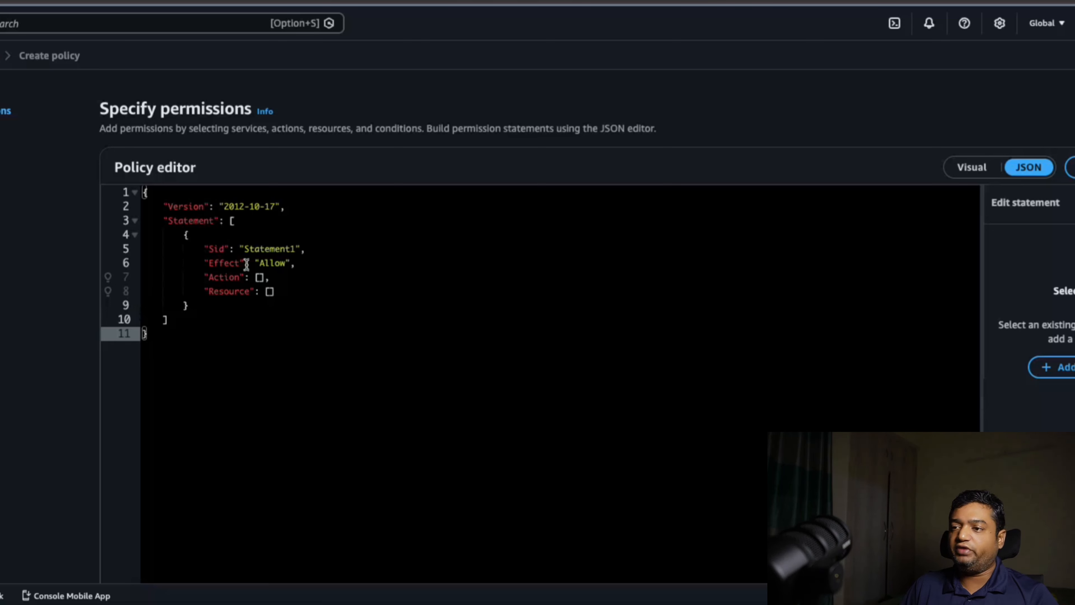
pyautogui.doubleClick(273, 250)
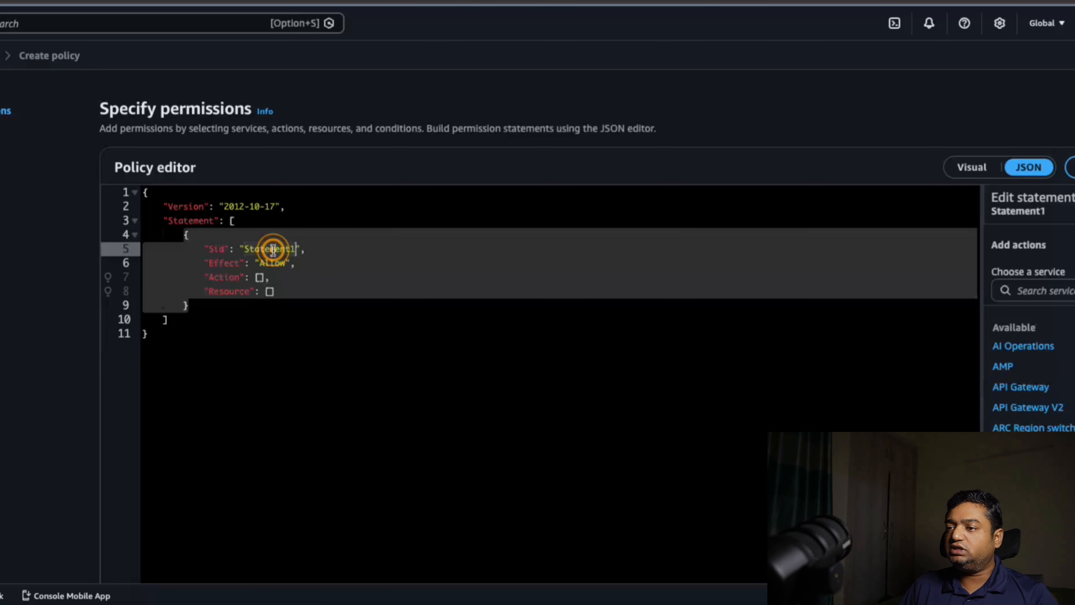
pyautogui.write('s3access')
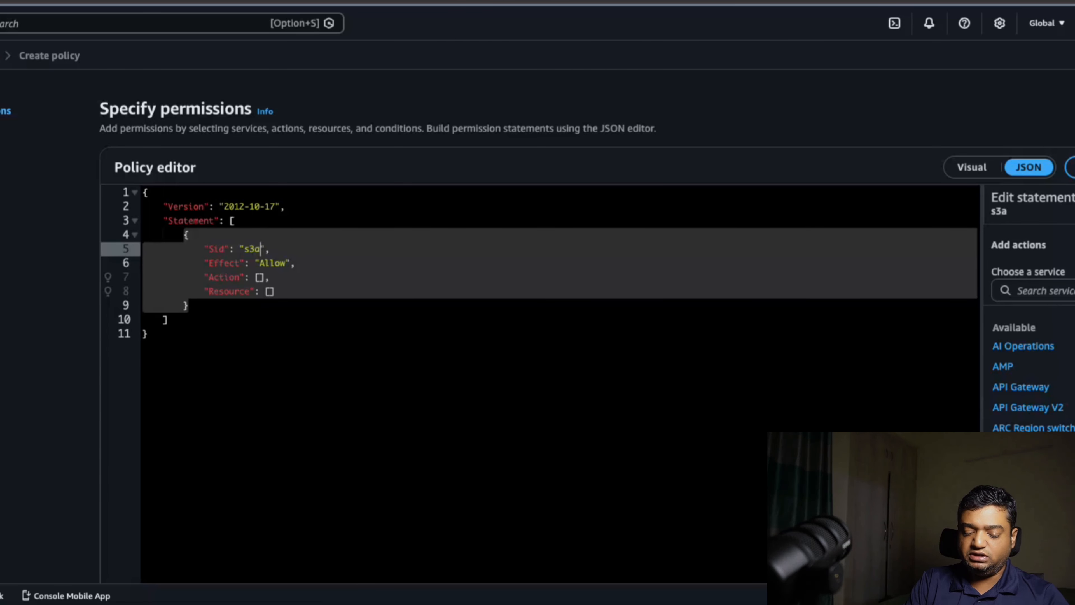
pyautogui.write('user')
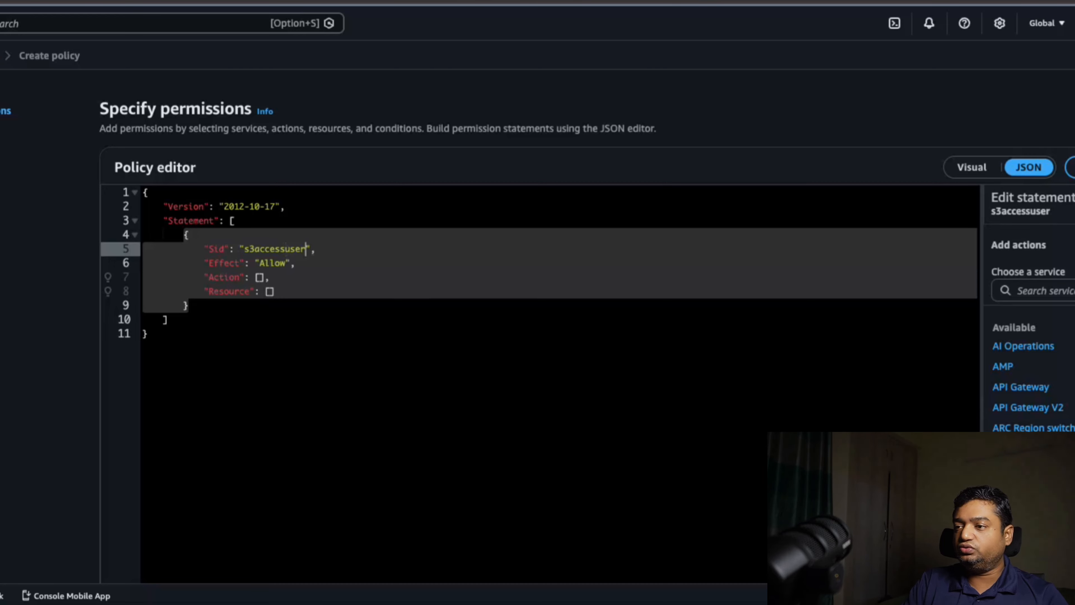
# Replace the statement's empty Action list with "s3:*"
pyautogui.click(266, 276)
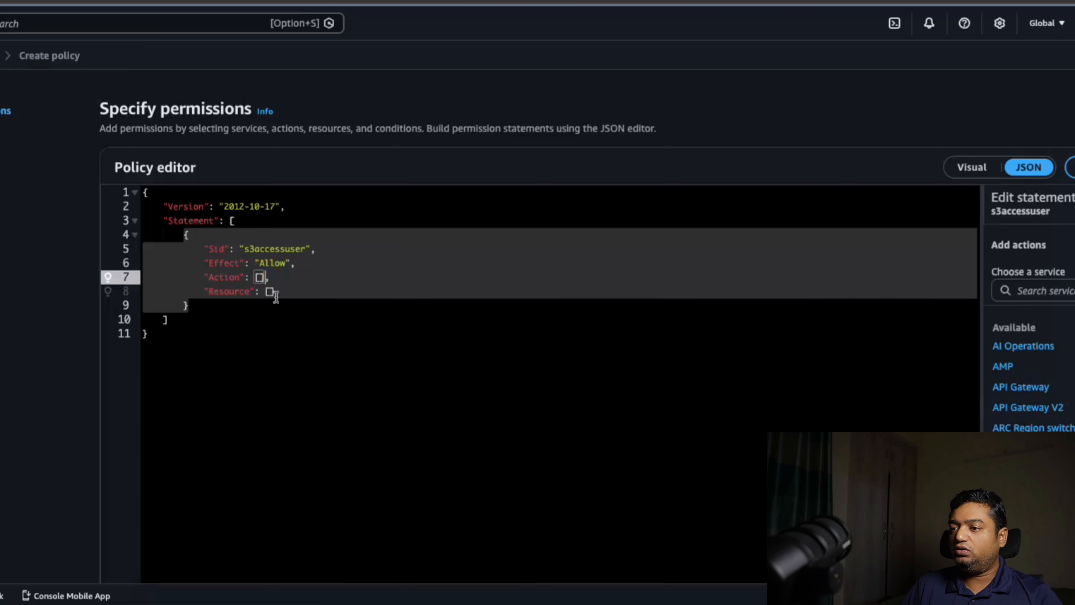
pyautogui.press('BackSpace')
pyautogui.press('BackSpace')
pyautogui.write('""')
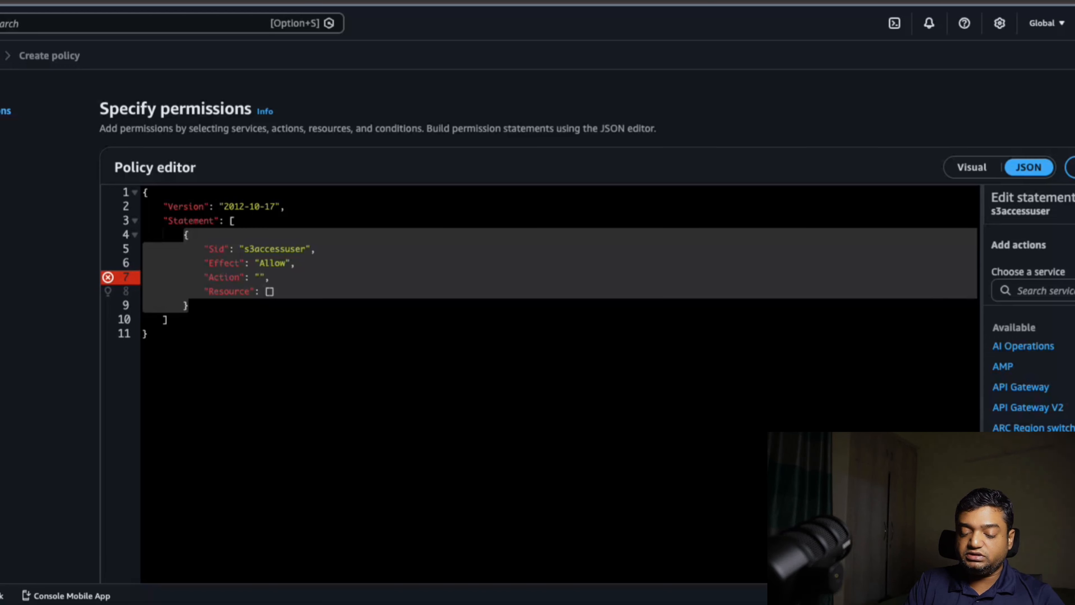
pyautogui.write('s3:*')
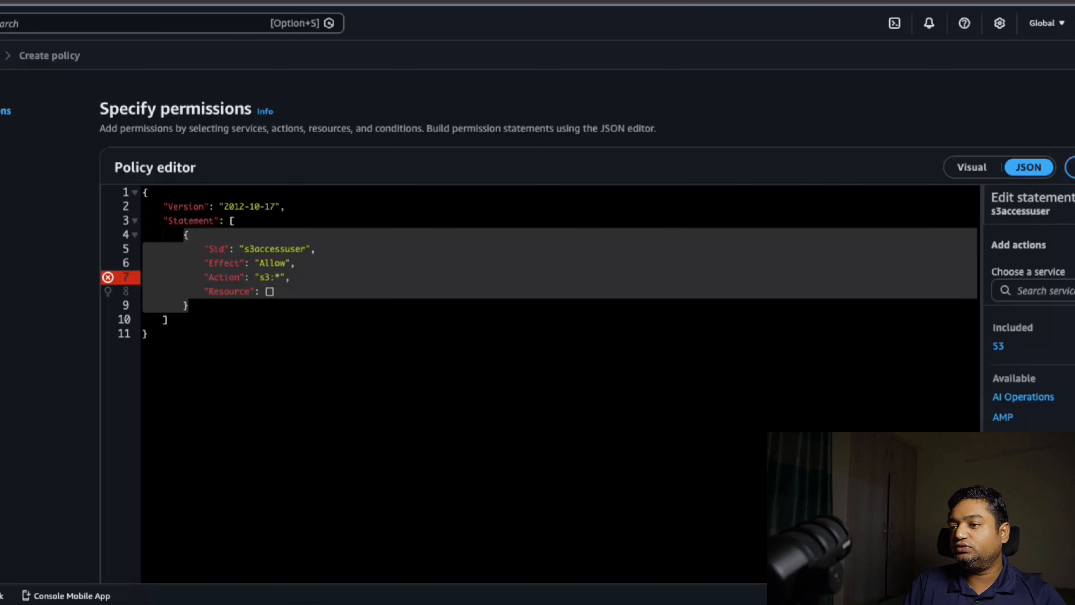
pyautogui.click(283, 365)
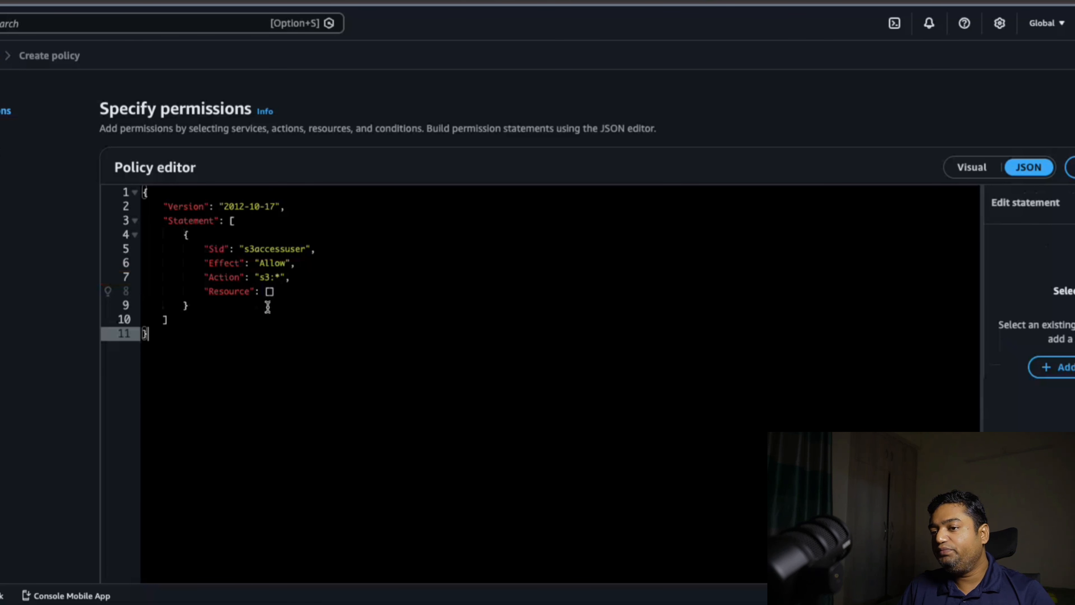
# Replace the statement's empty Resource list with "*" and continue to the policy's review page
pyautogui.click(269, 292)
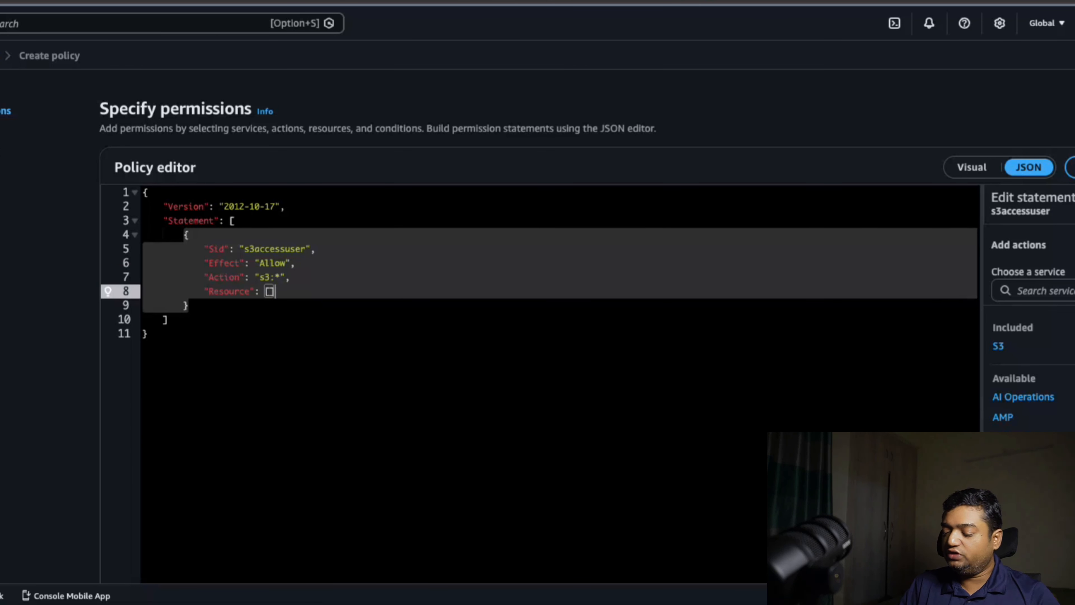
pyautogui.press('BackSpace')
pyautogui.press('BackSpace')
pyautogui.write('""')
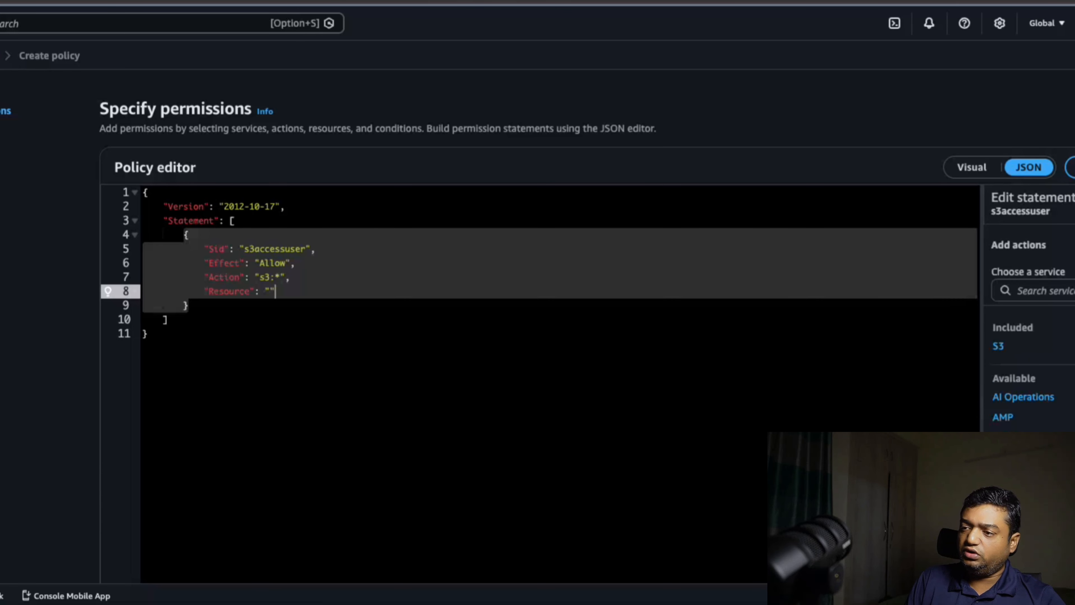
pyautogui.press('BackSpace')
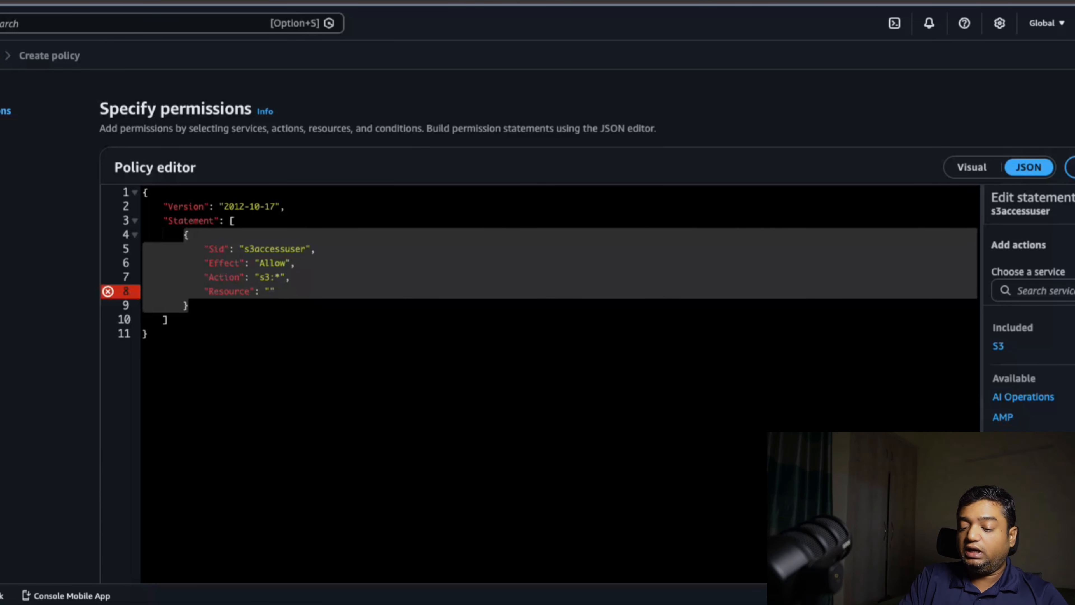
pyautogui.click(303, 373)
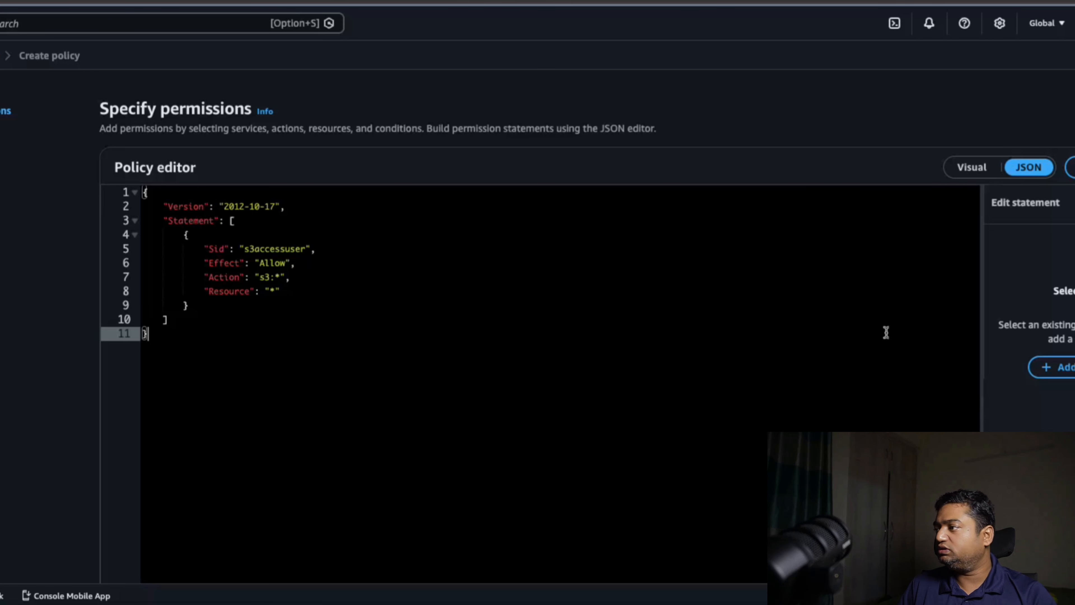
pyautogui.scroll(-4, 540, 297)
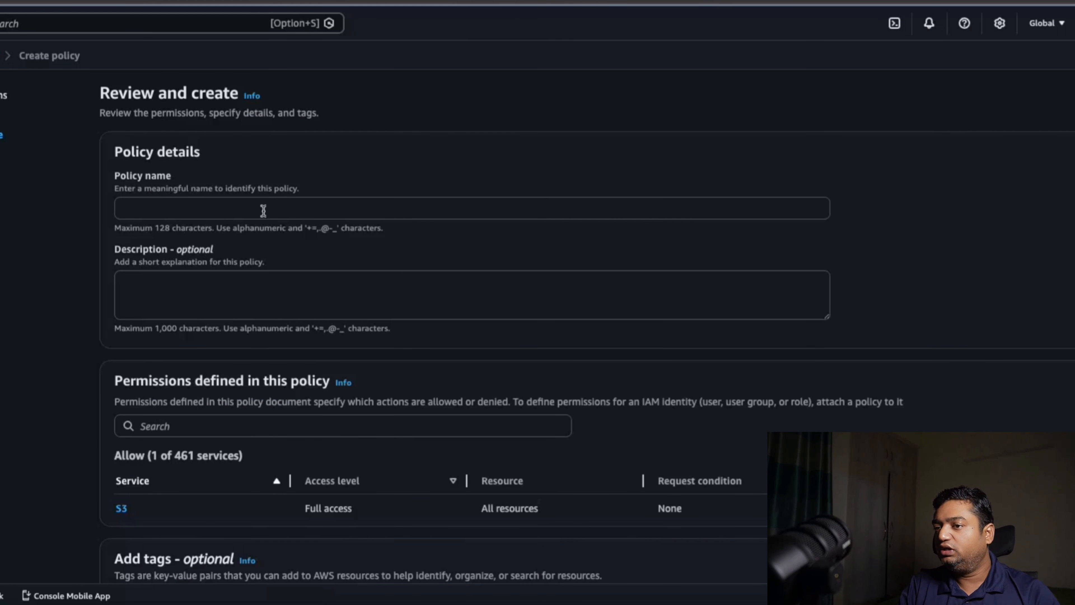
# Name the policy with the user's first name followed by "-tests3access" and create it
pyautogui.click(264, 211)
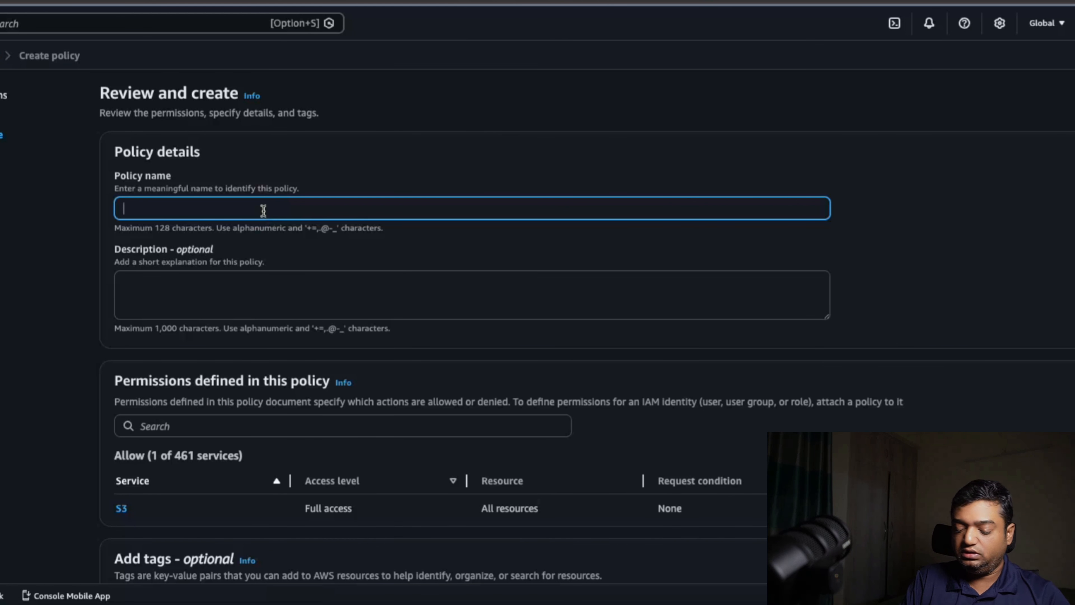
pyautogui.write('santo')
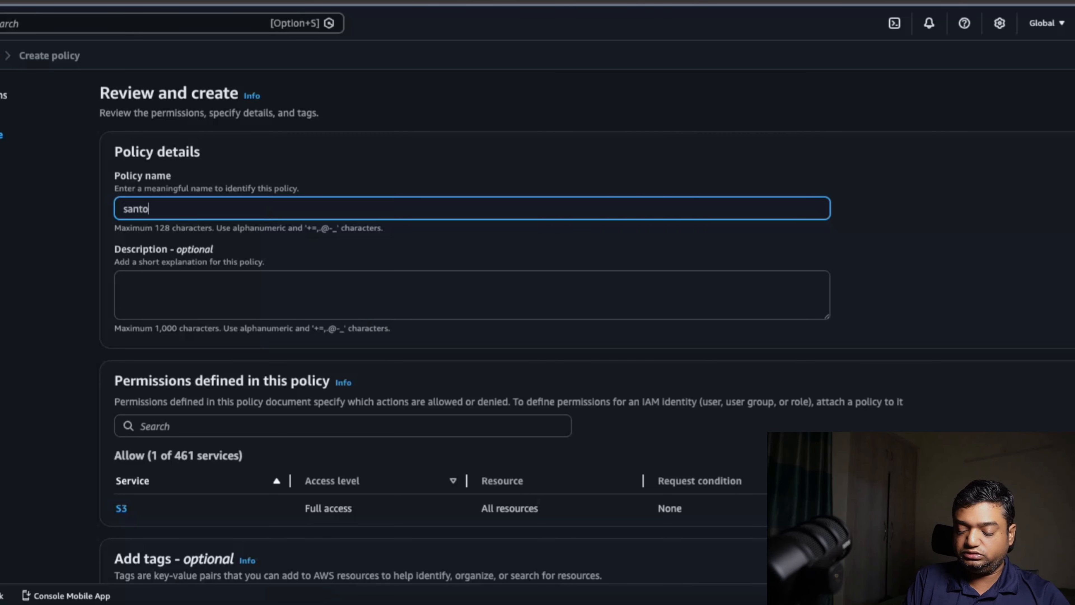
pyautogui.write('sh-tests3')
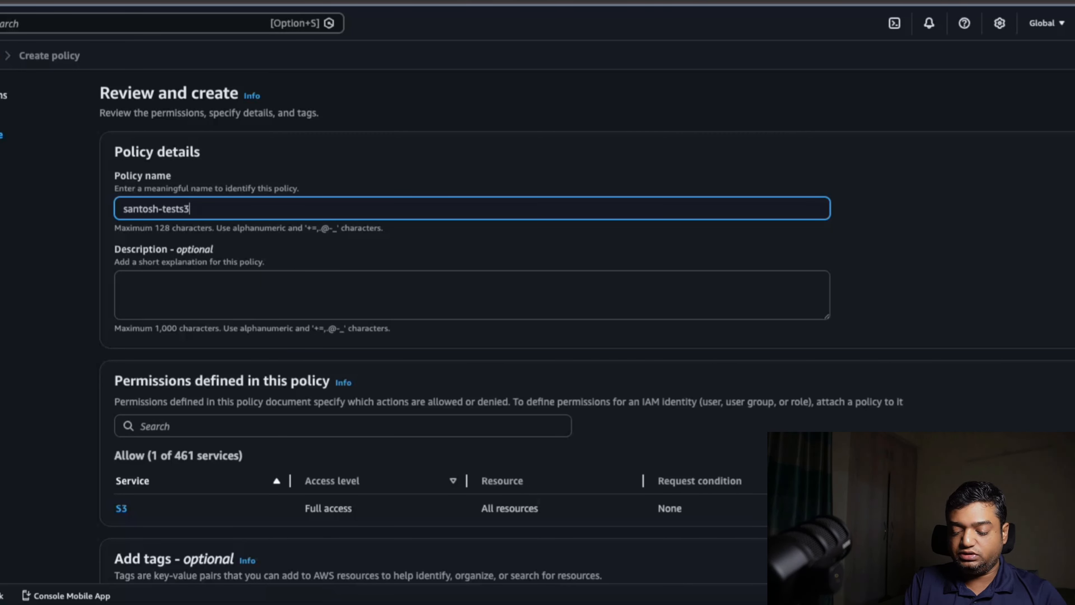
pyautogui.write('access')
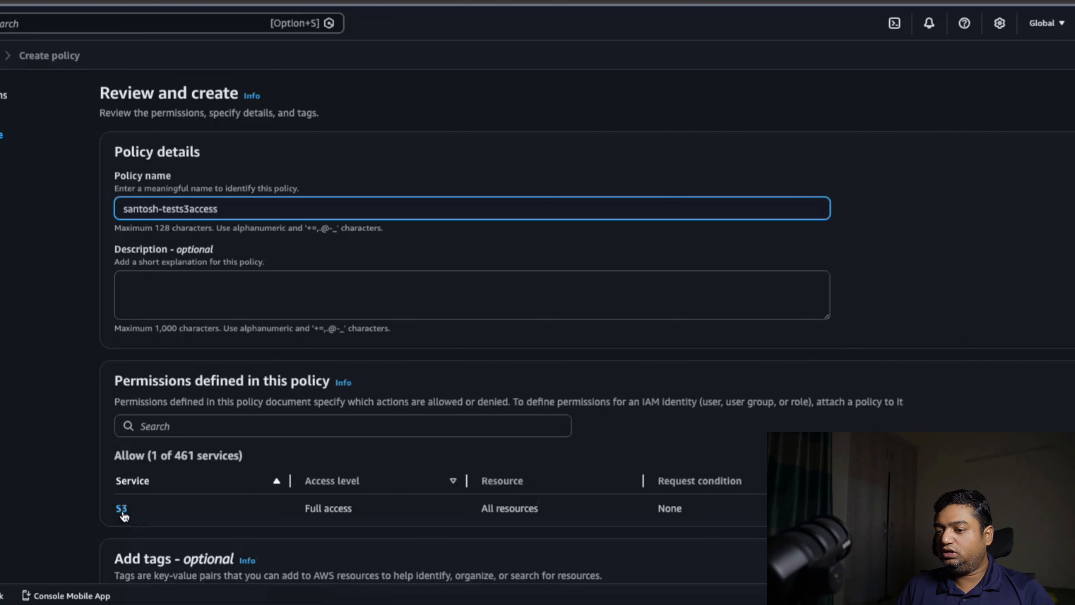
pyautogui.scroll(-3, 180, 470)
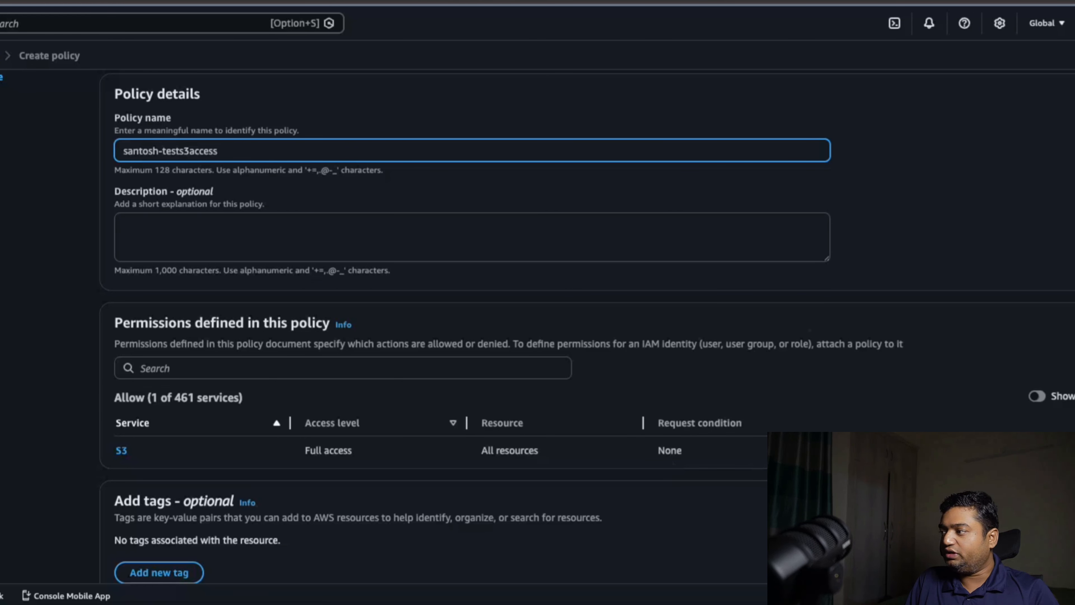
pyautogui.scroll(-2, 587, 297)
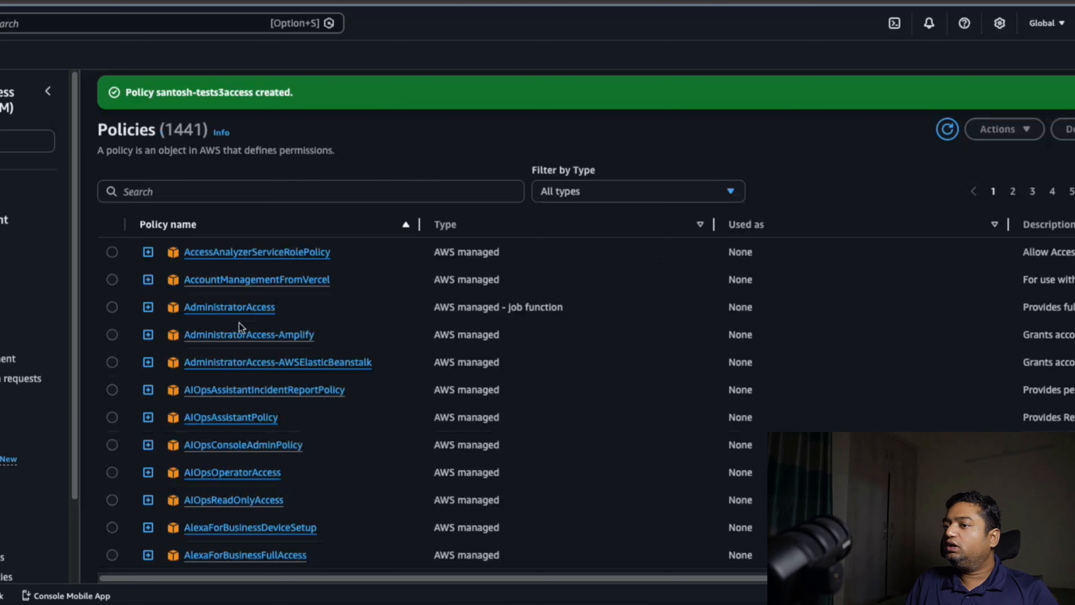
# Search the IAM policies list for the newly created custom policy
pyautogui.scroll(-5, 427, 432)
pyautogui.scroll(5, 427, 432)
pyautogui.click(281, 191)
pyautogui.write('sant')
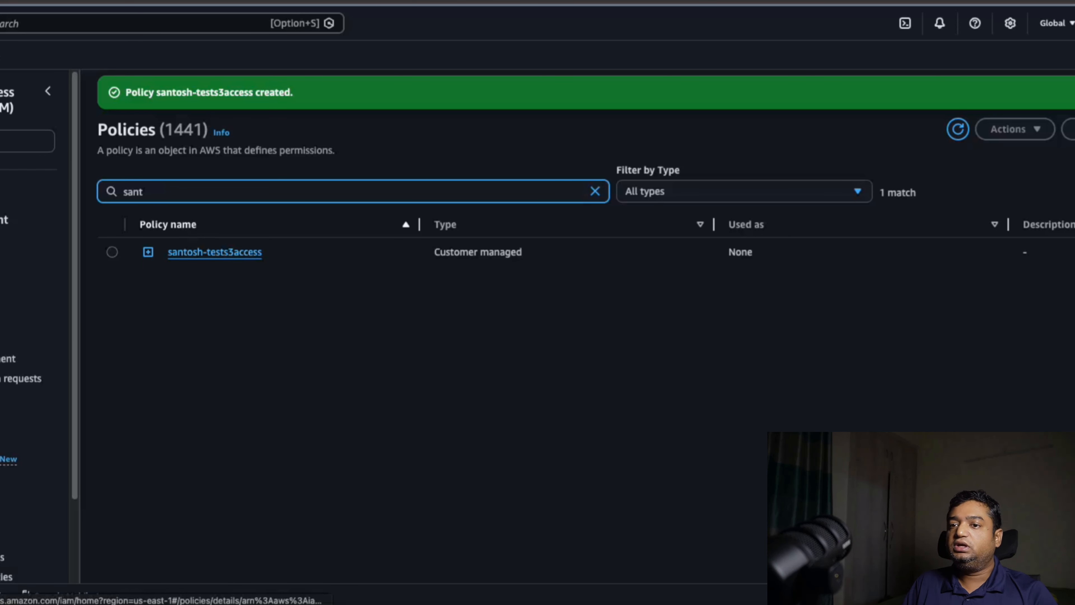
# Attach the customer managed S3 access policy directly to the test IAM user
pyautogui.click(1, 260)
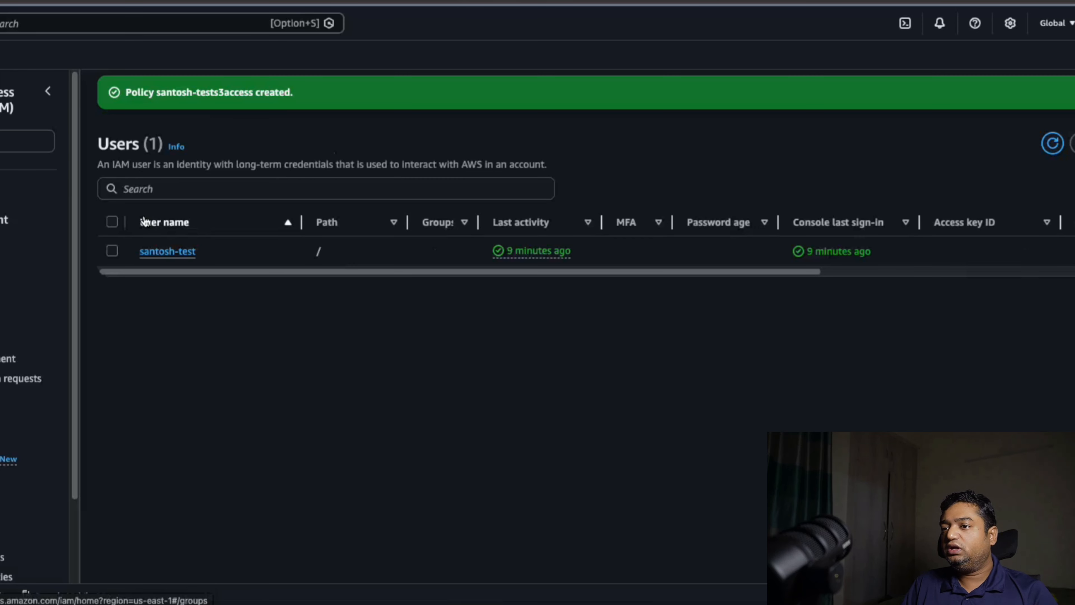
pyautogui.click(179, 252)
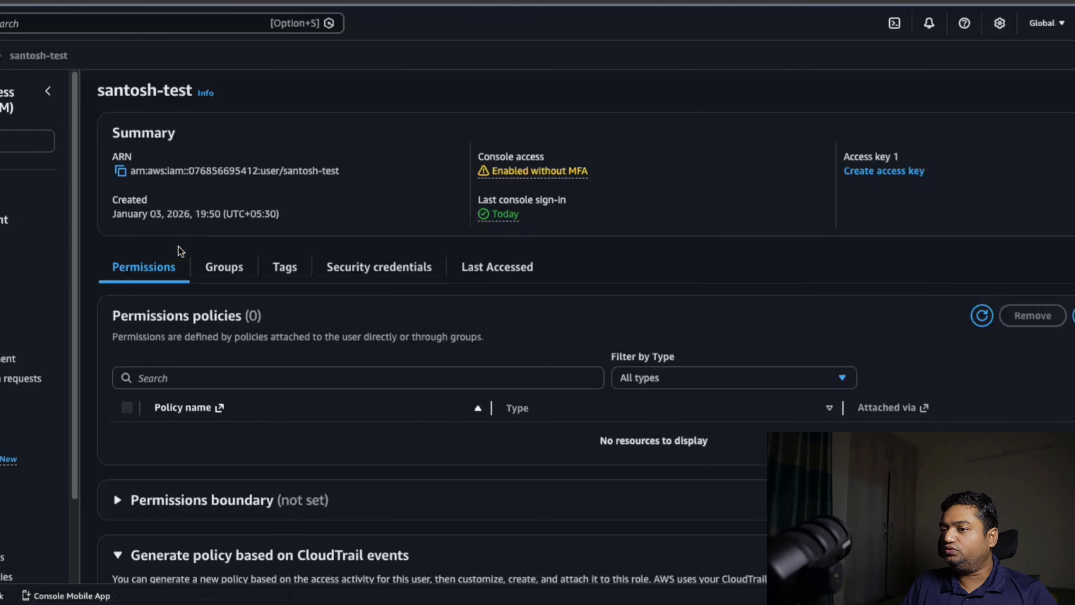
pyautogui.click(1049, 316)
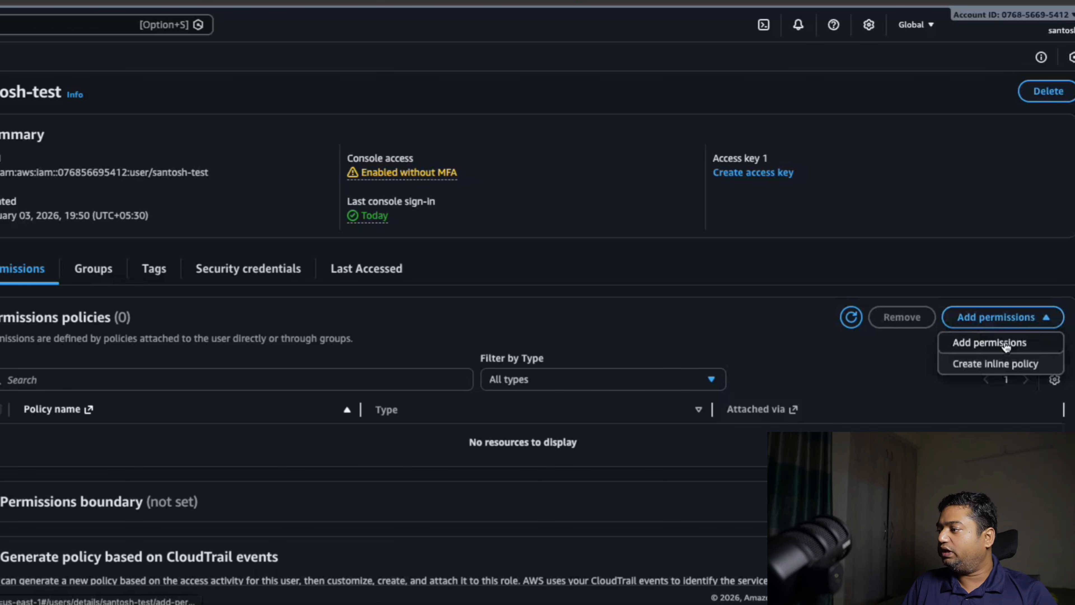
pyautogui.click(1007, 346)
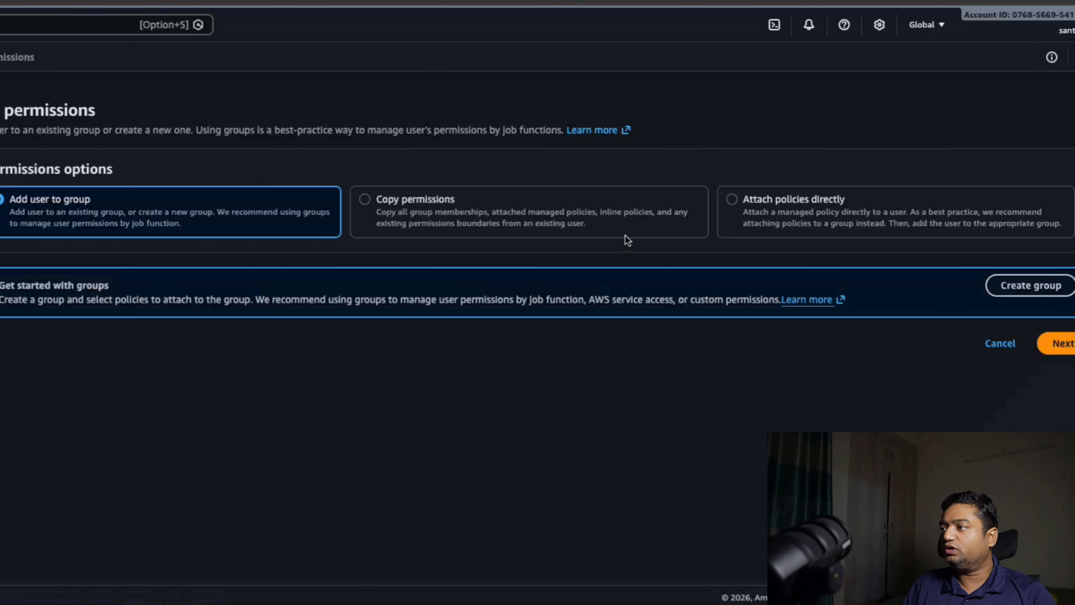
pyautogui.click(734, 200)
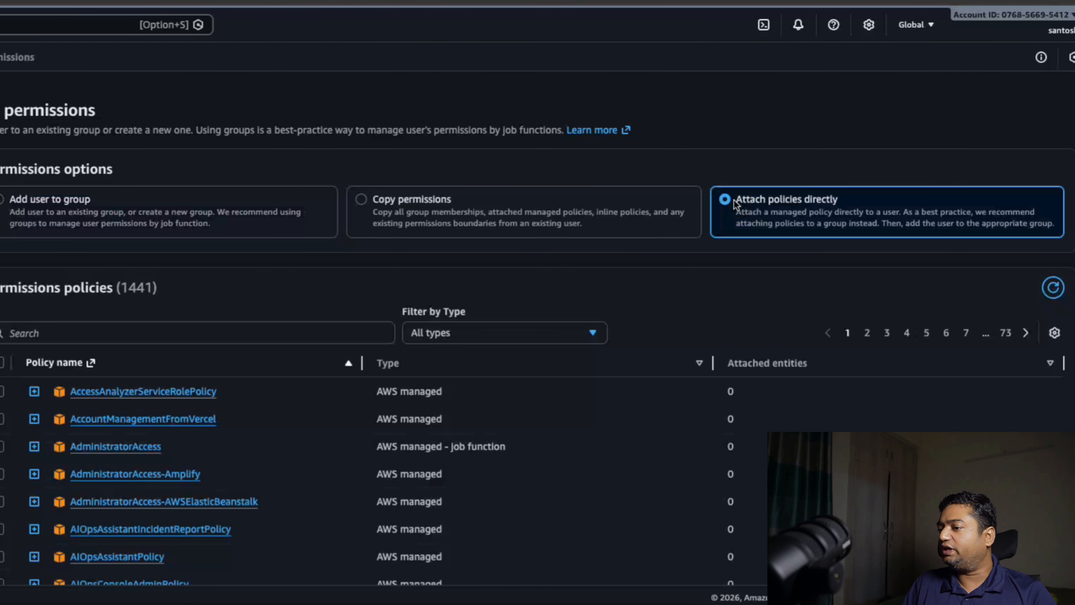
pyautogui.click(57, 333)
pyautogui.write('santosh')
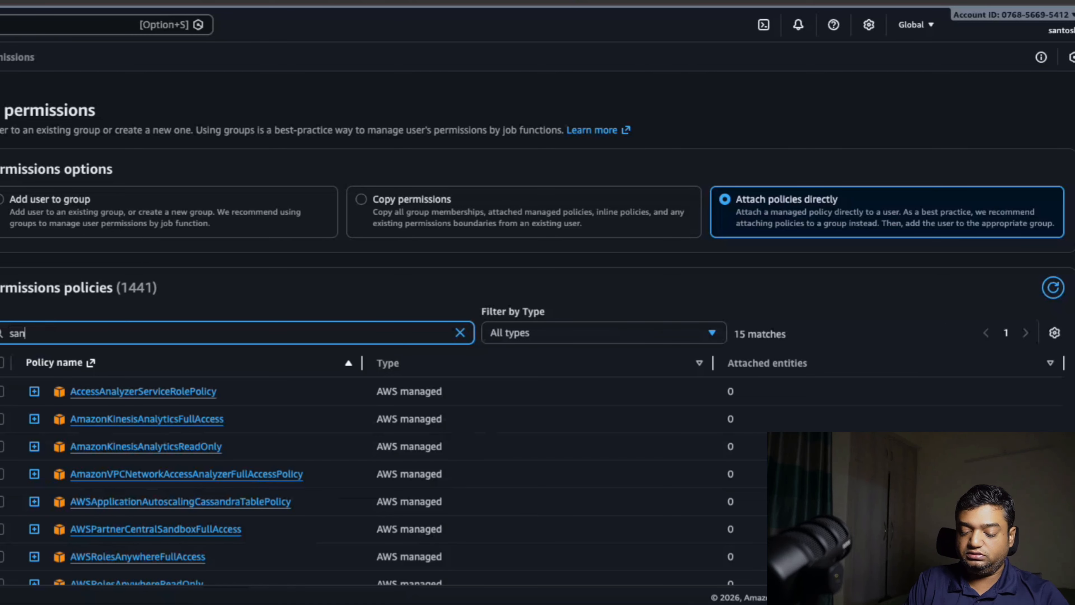
pyautogui.click(2, 392)
pyautogui.click(1067, 428)
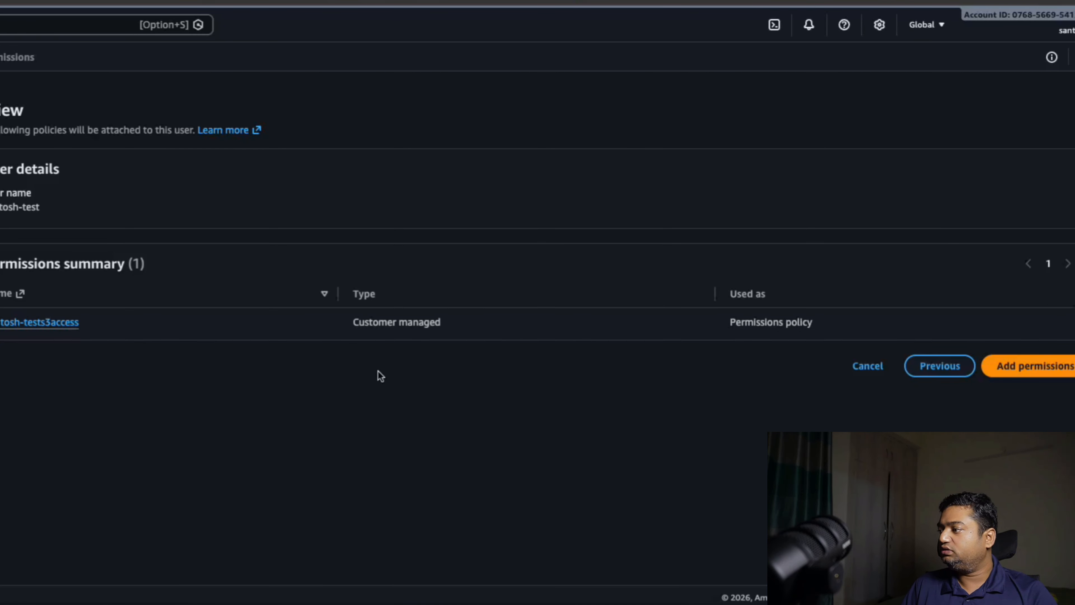
pyautogui.click(1014, 366)
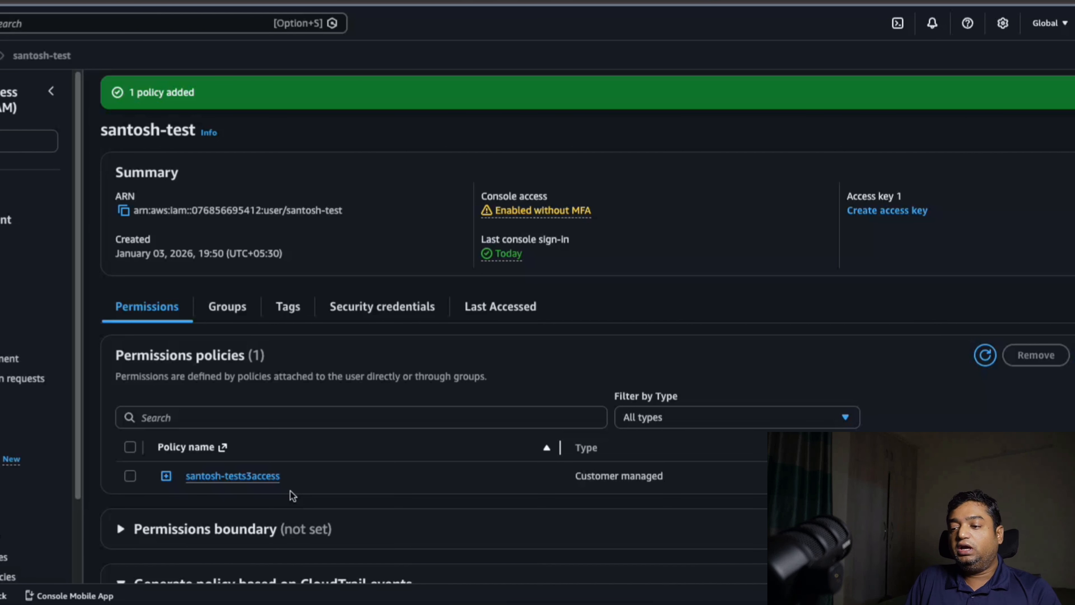
# Switch to the test user's Safari session and reload the S3 general purpose buckets list to check access
pyautogui.click(263, 603)
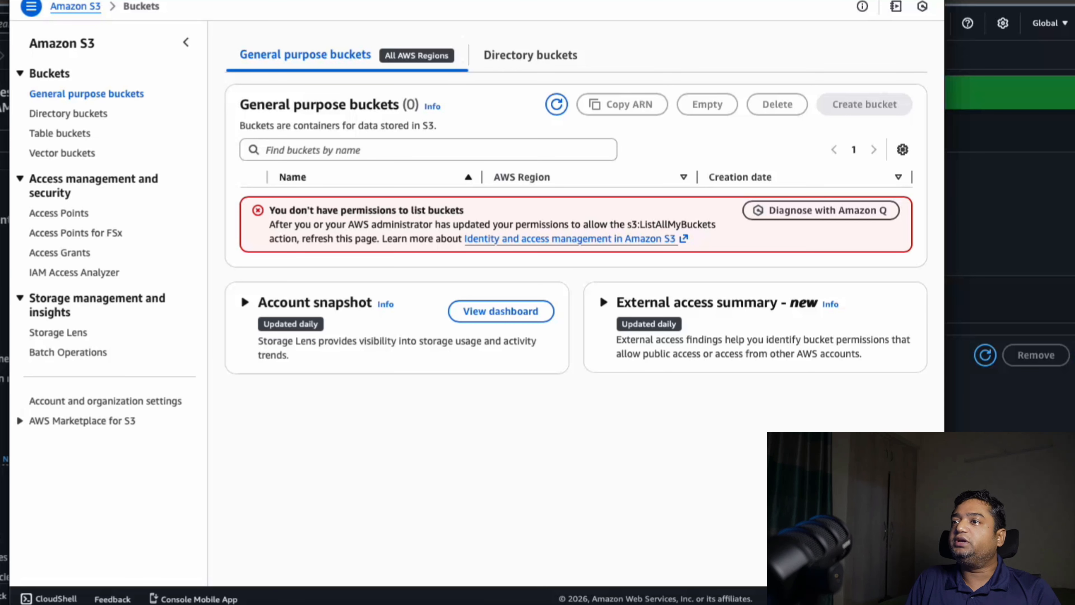
pyautogui.press('super+l')
pyautogui.press('Escape')
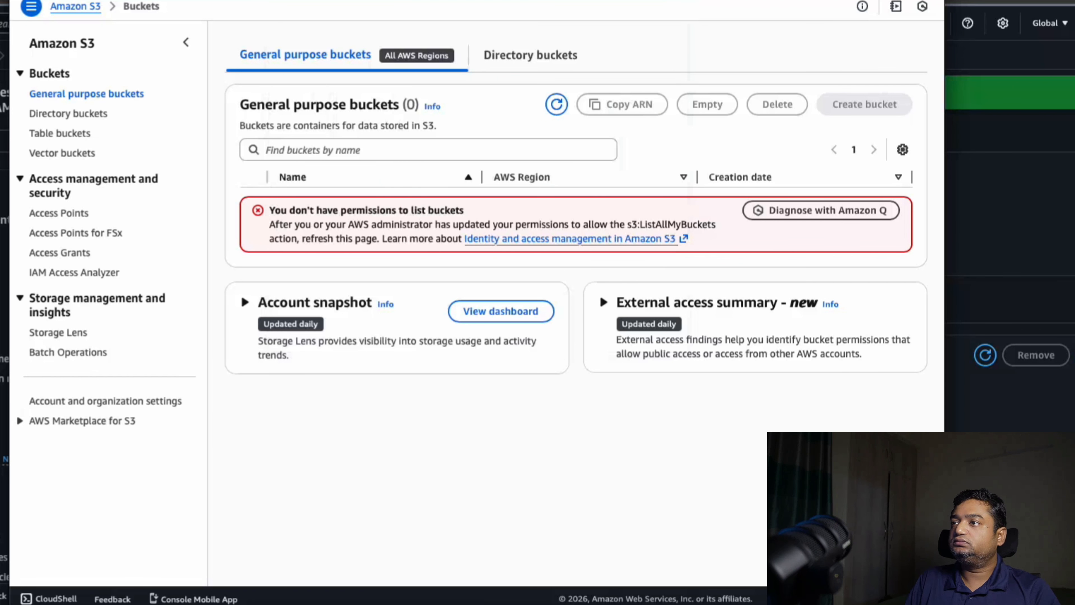
pyautogui.click(77, 95)
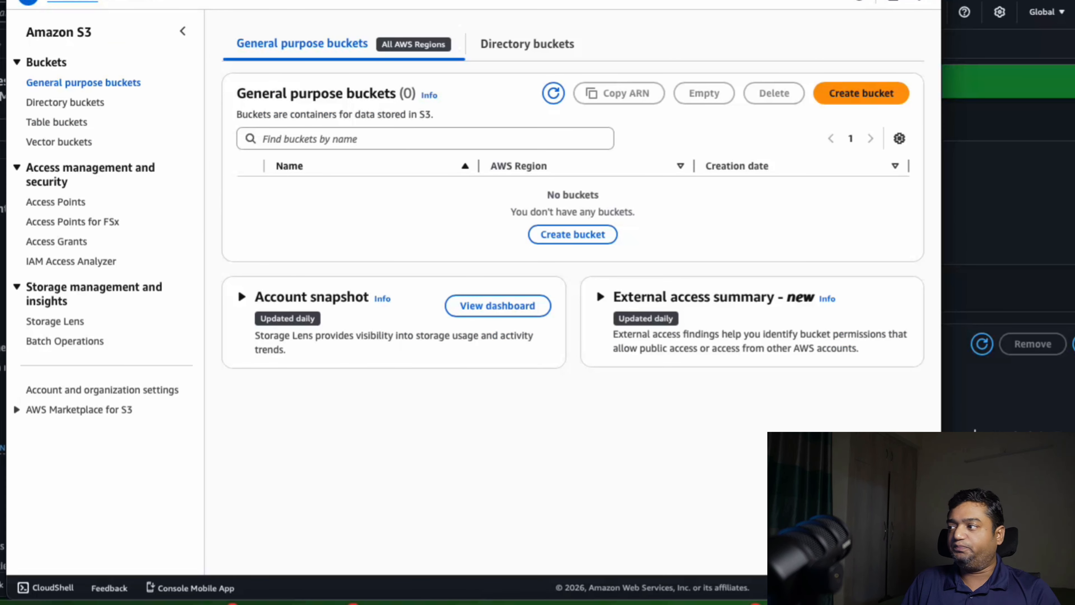
# Return to the IAM console and remove the directly attached S3 access policy from the test user
pyautogui.press('super+Tab')
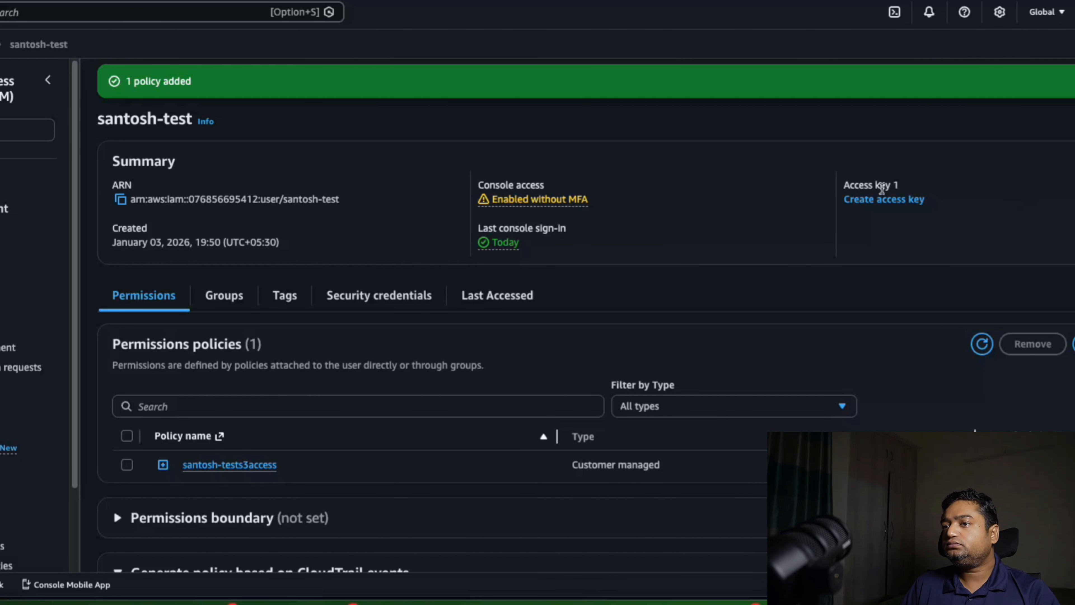
pyautogui.click(127, 465)
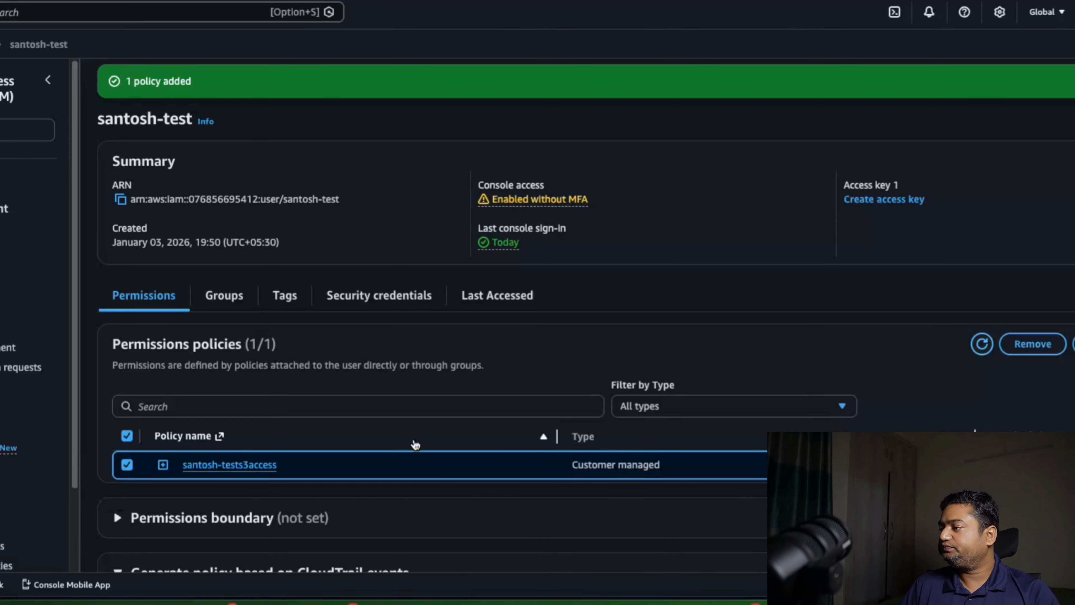
pyautogui.click(0, 248)
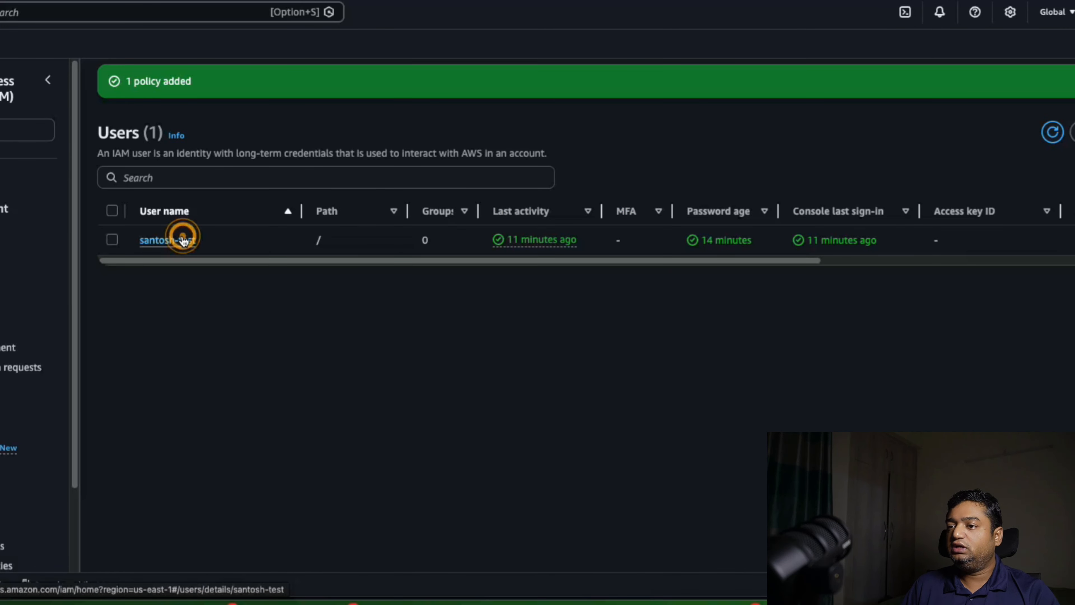
pyautogui.click(180, 241)
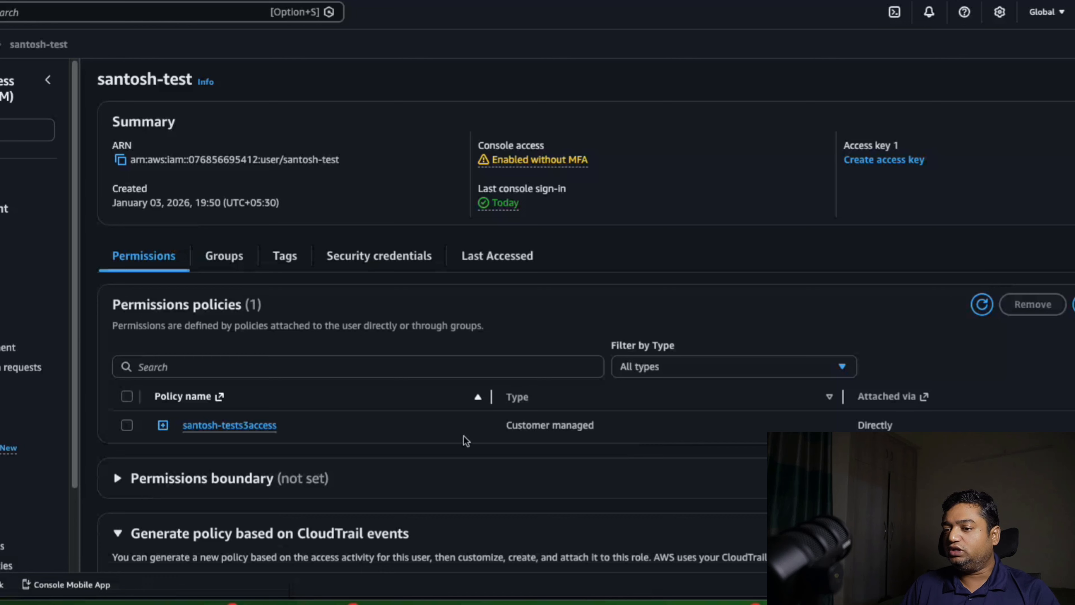
pyautogui.click(127, 424)
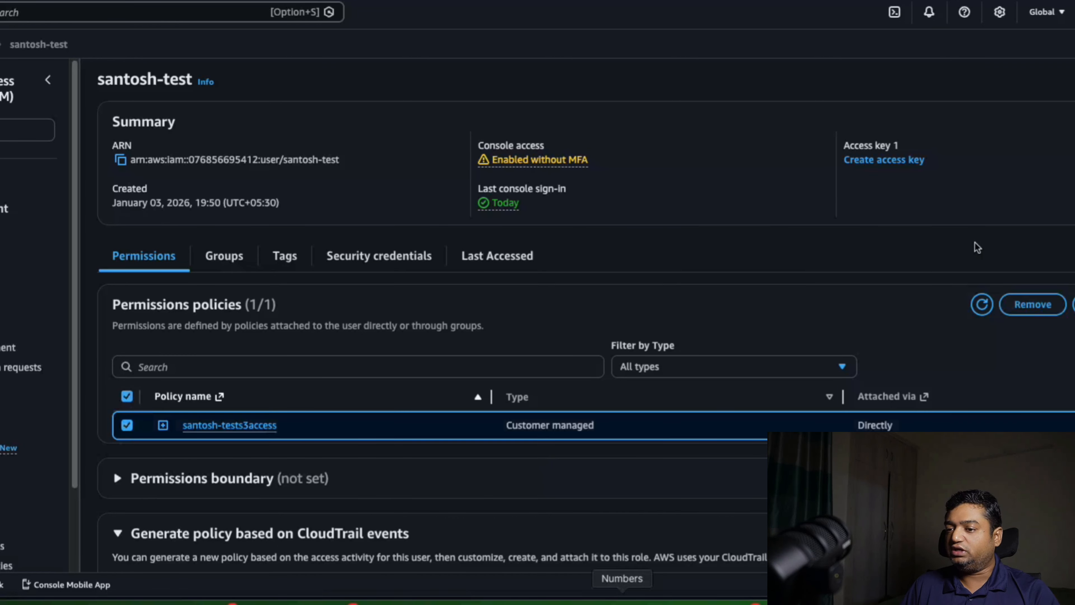
pyautogui.click(1033, 304)
pyautogui.click(713, 331)
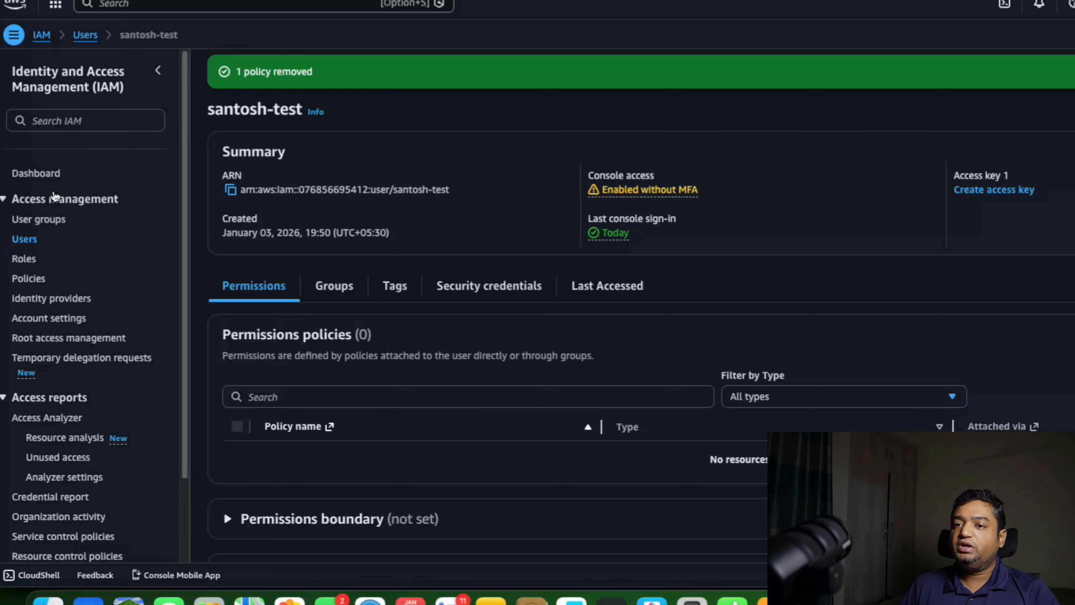
# Start a user group named with the user's first name followed by "-testgroup", leaving the test user unselected
pyautogui.click(40, 221)
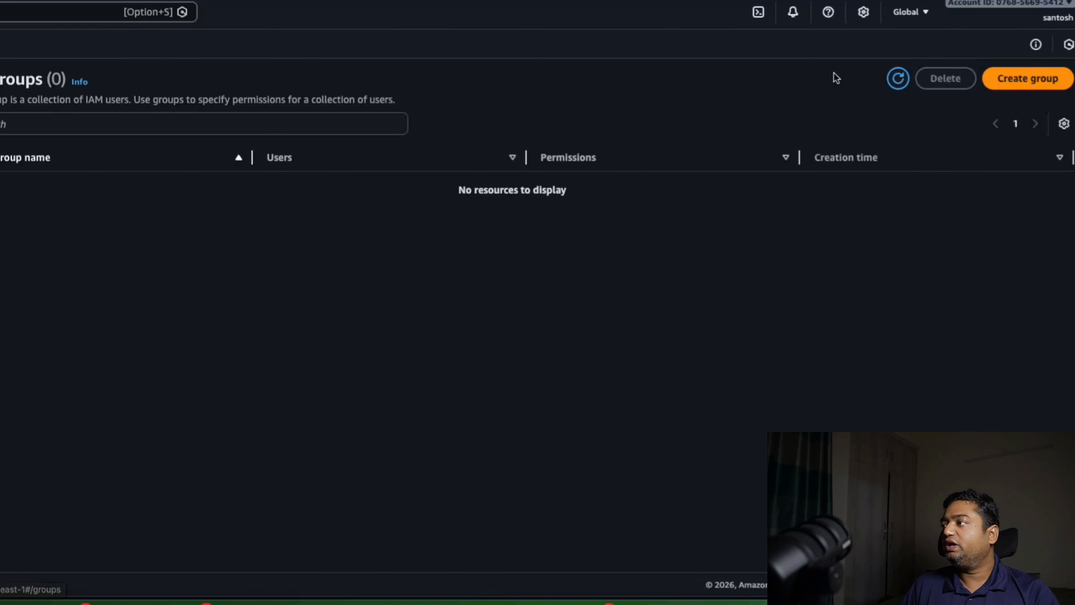
pyautogui.click(1028, 76)
pyautogui.click(29, 172)
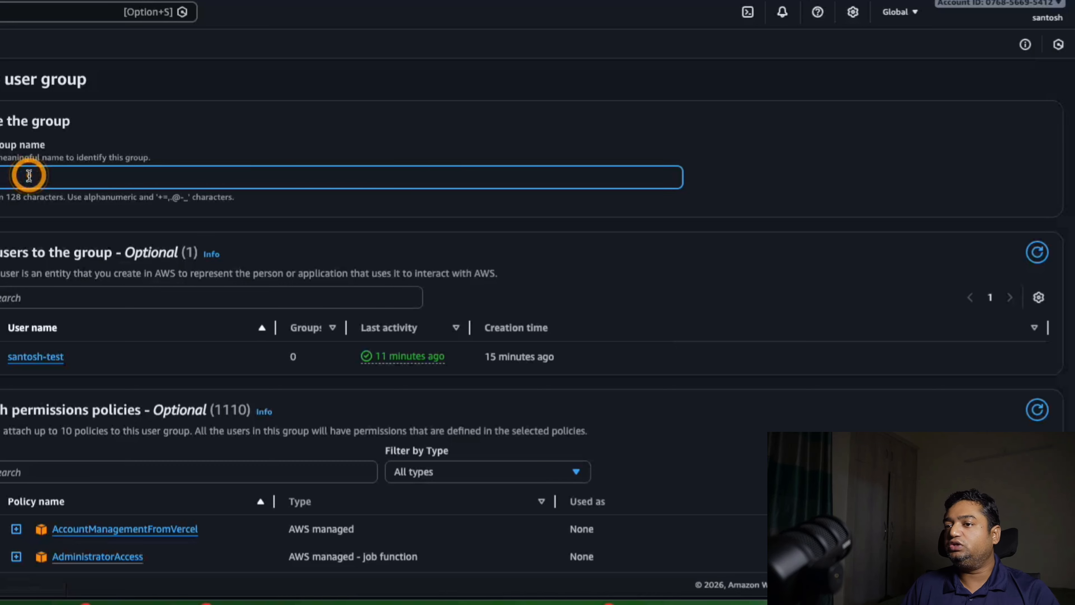
pyautogui.write('santosh-te')
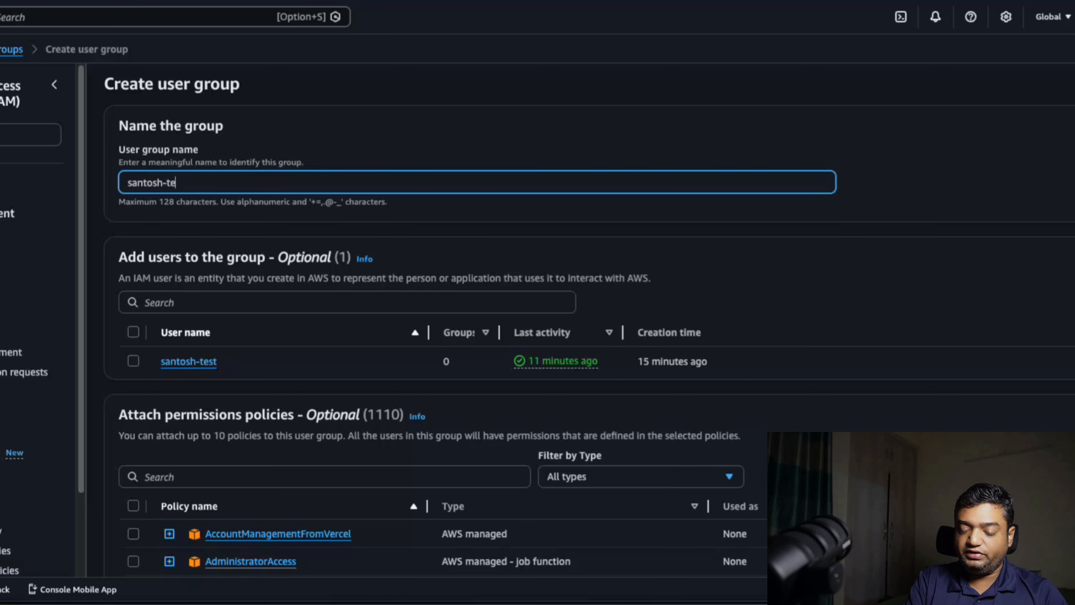
pyautogui.write('stgroup')
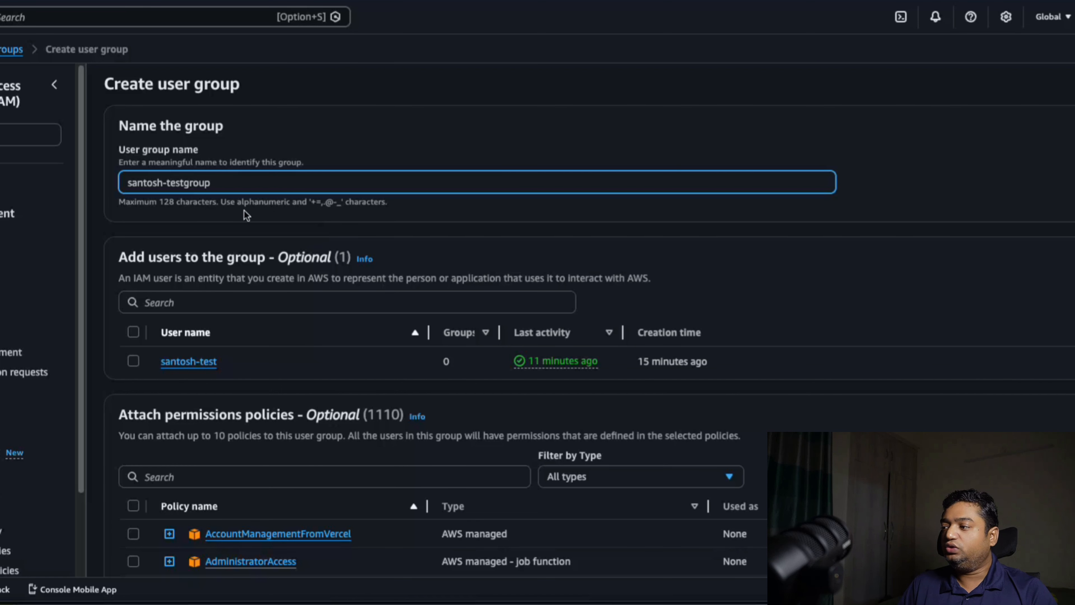
pyautogui.click(134, 361)
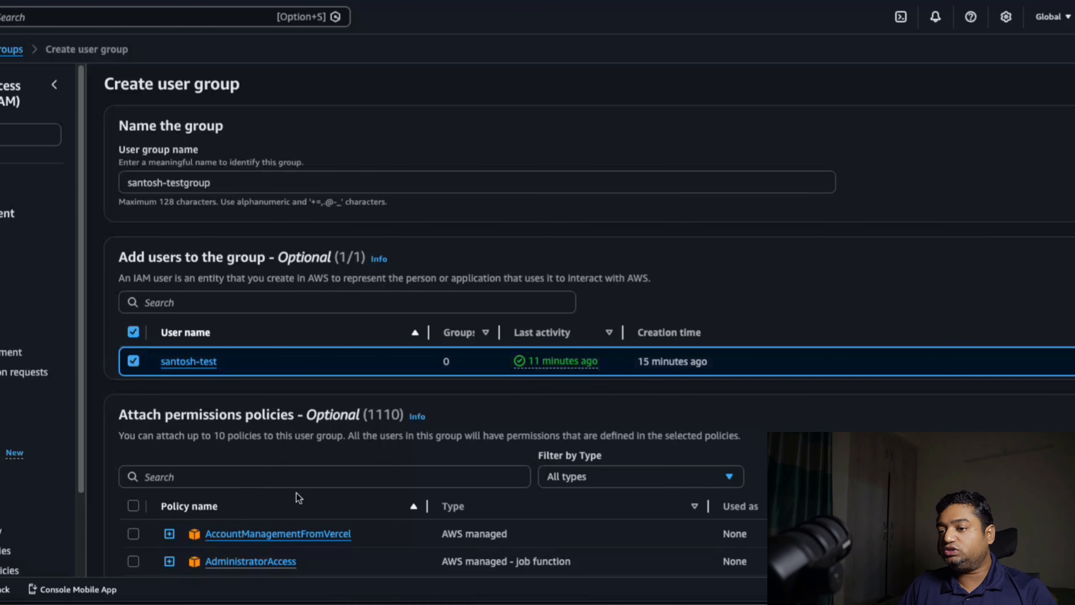
pyautogui.click(134, 361)
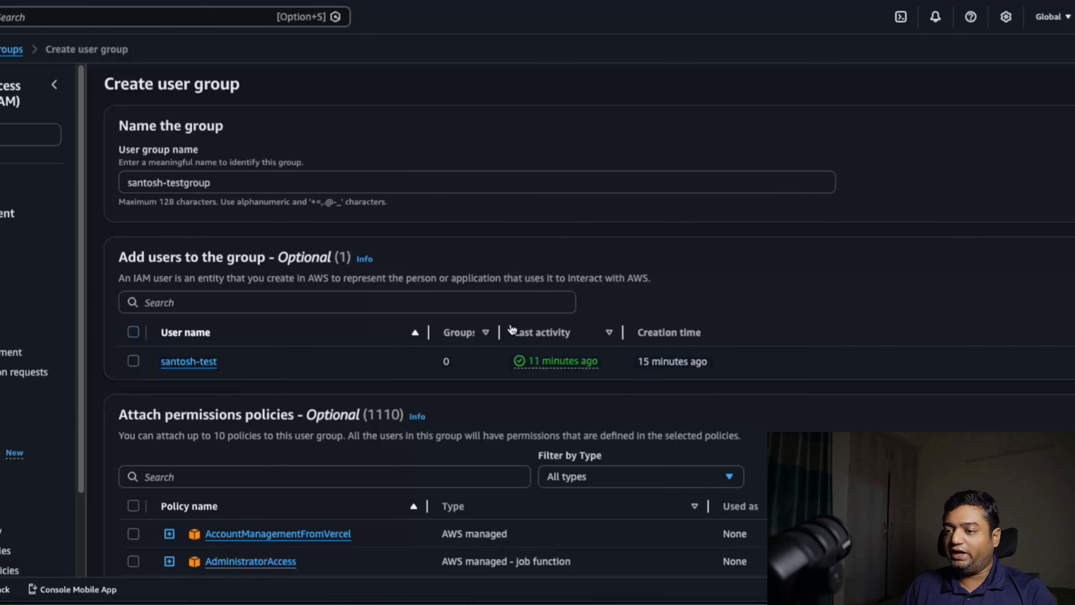
# Find the customer managed S3 access policy and select it for attachment to the new user group
pyautogui.scroll(-3, 538, 318)
pyautogui.click(192, 344)
pyautogui.write('sa')
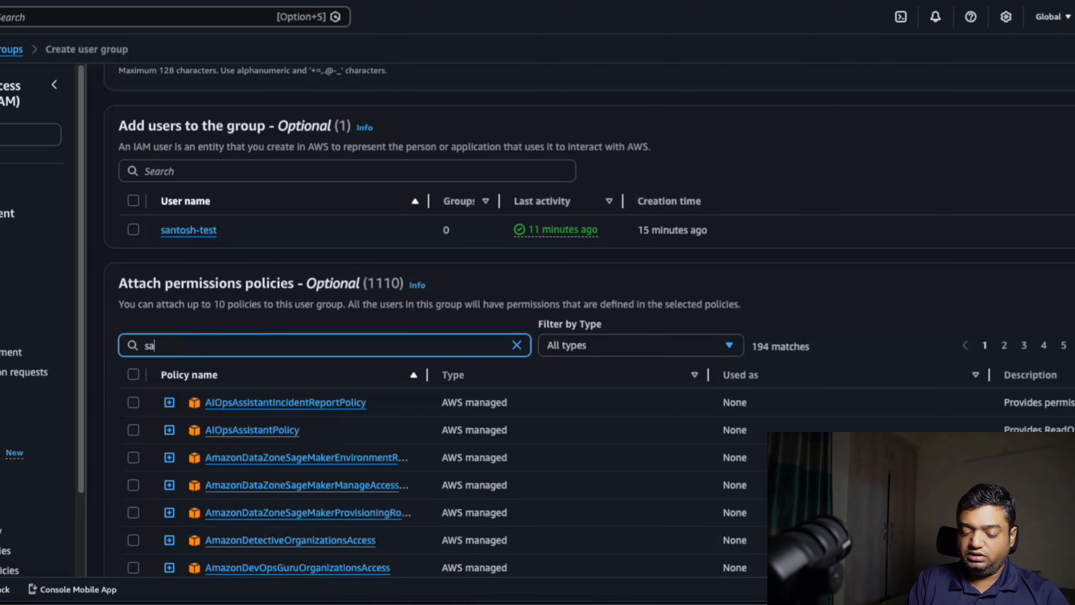
pyautogui.write('nto')
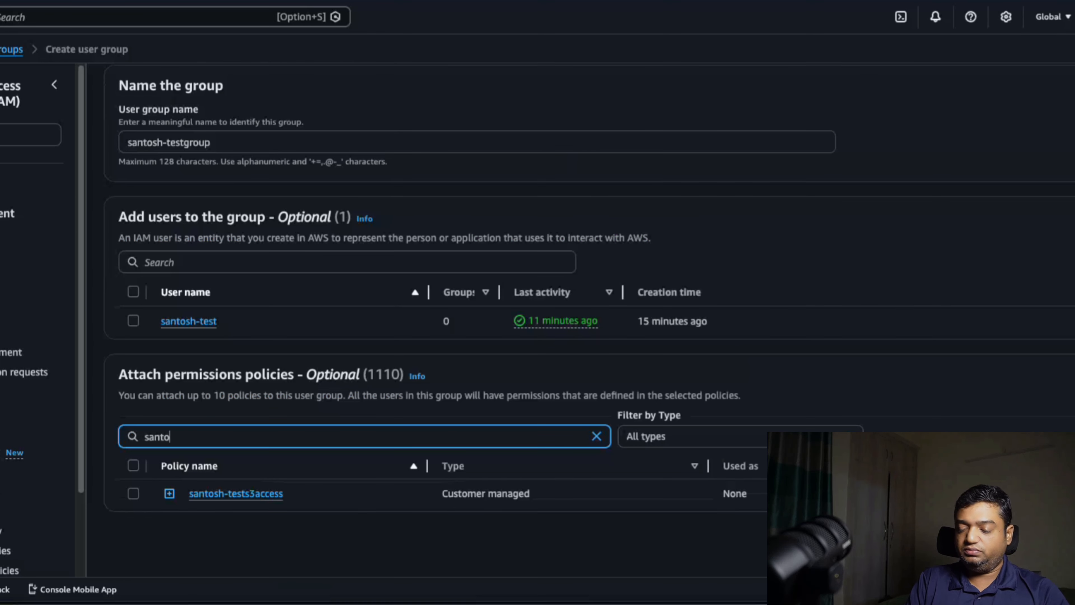
pyautogui.click(134, 493)
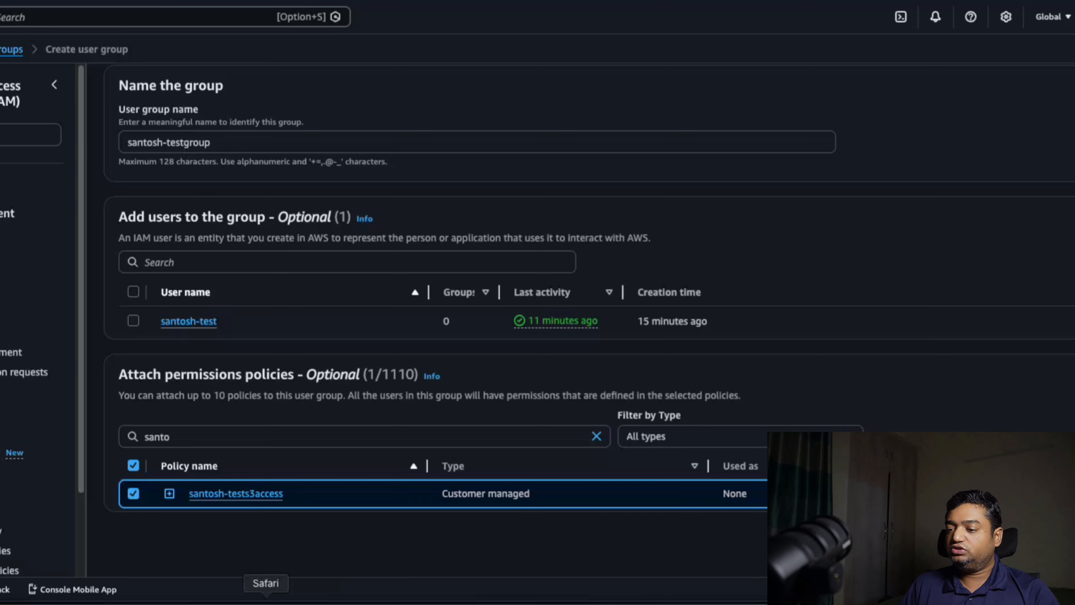
# Switch to the test user's Safari session and refresh the S3 buckets page to recheck access without the direct policy
pyautogui.click(266, 601)
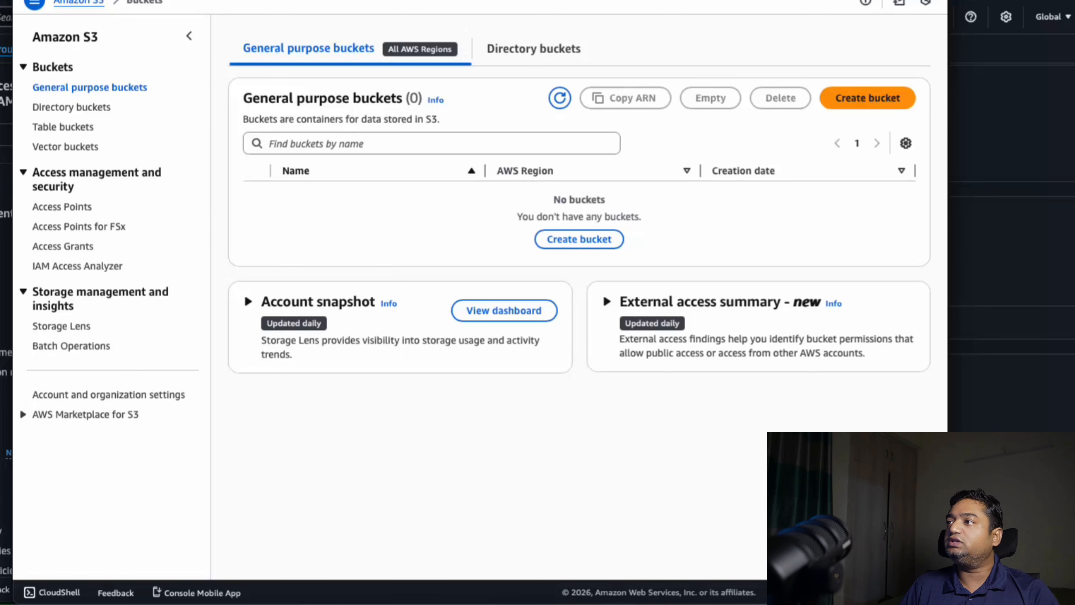
pyautogui.press('super+r')
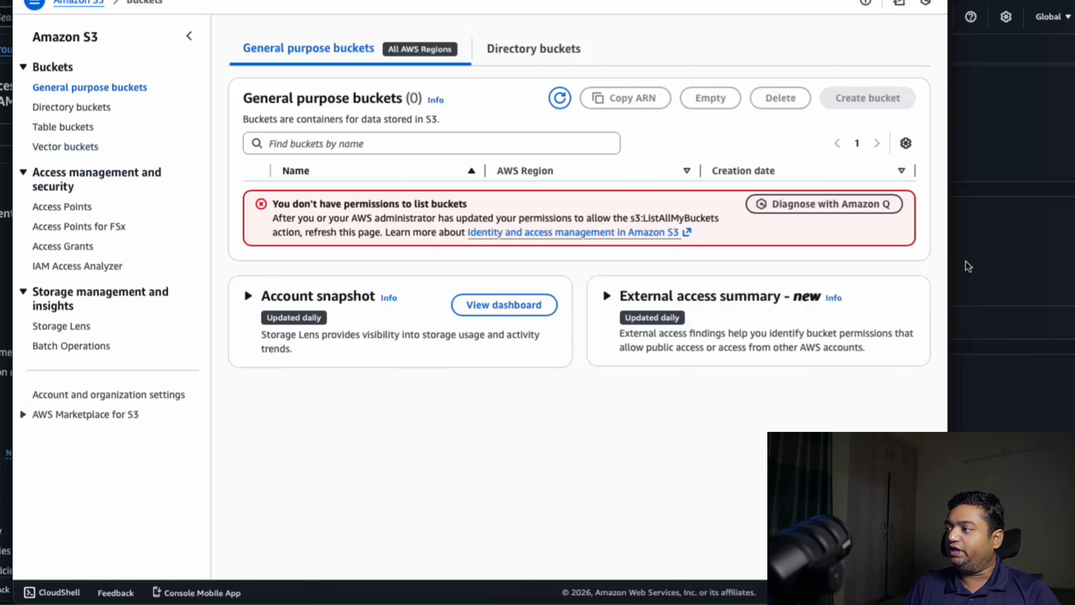
# Return to the IAM console in Chrome and create the user group with the customer managed S3 access policy deselected
pyautogui.click(990, 264)
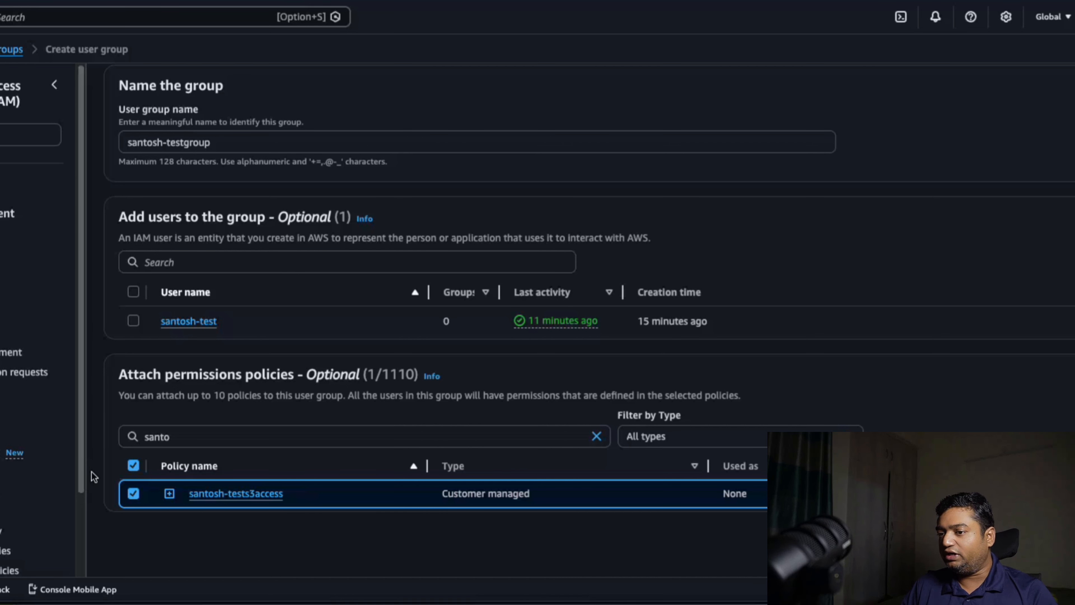
pyautogui.click(133, 495)
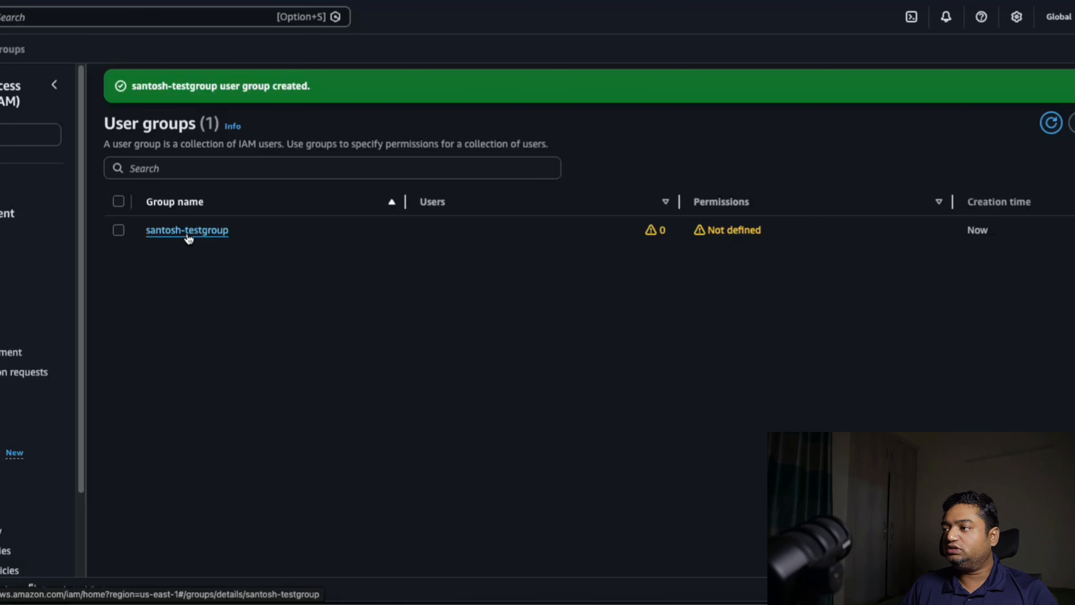
# Open the new user group's permissions and attach the customer managed S3 access policy to it
pyautogui.click(188, 231)
pyautogui.click(213, 275)
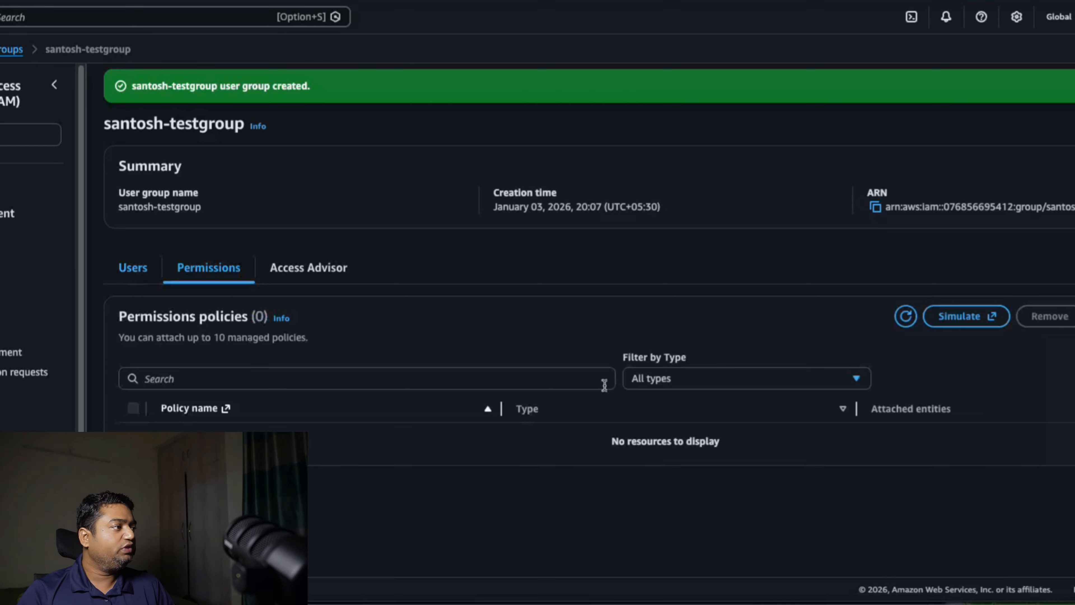
pyautogui.click(1053, 304)
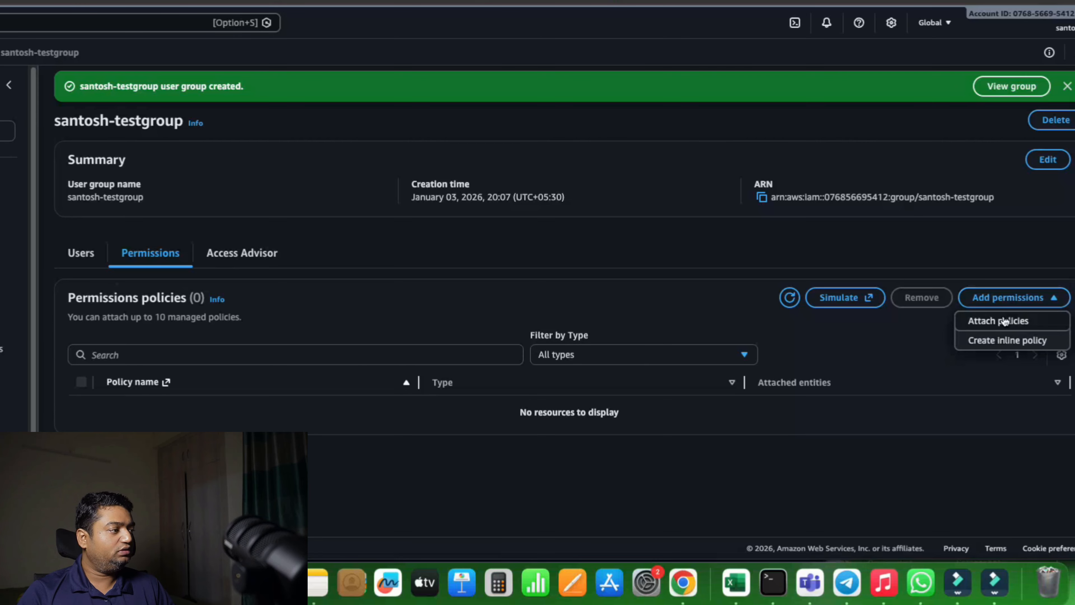
pyautogui.click(1014, 322)
pyautogui.click(233, 233)
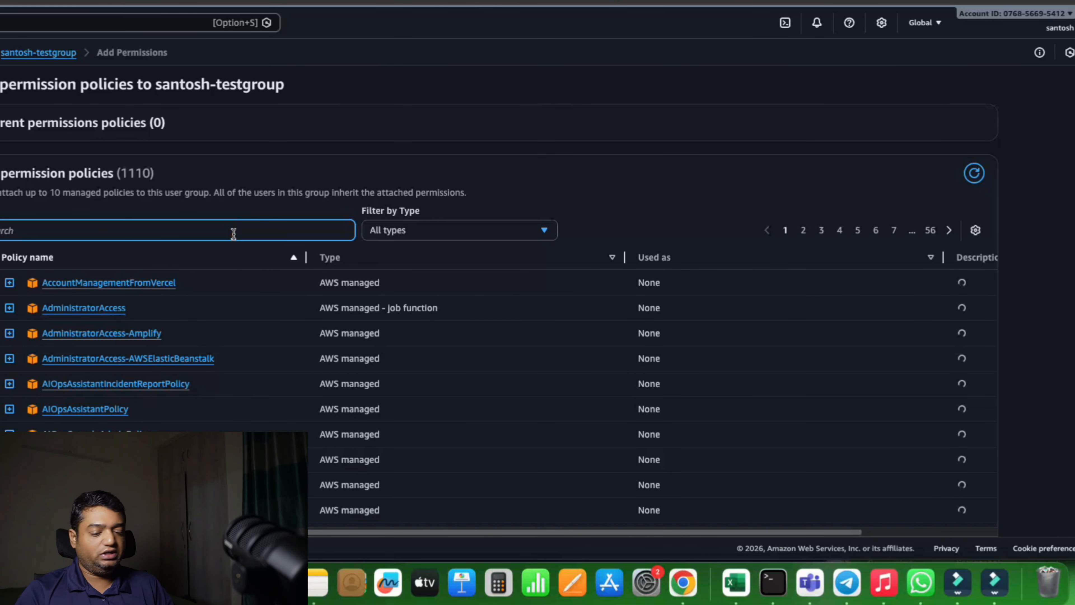
pyautogui.write('santo')
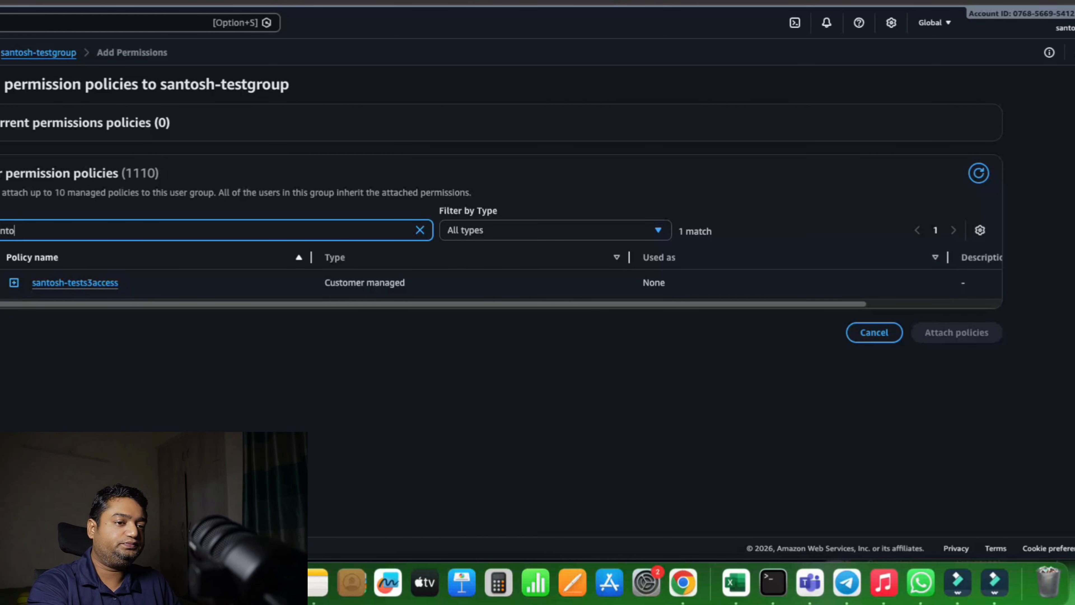
pyautogui.click(13, 283)
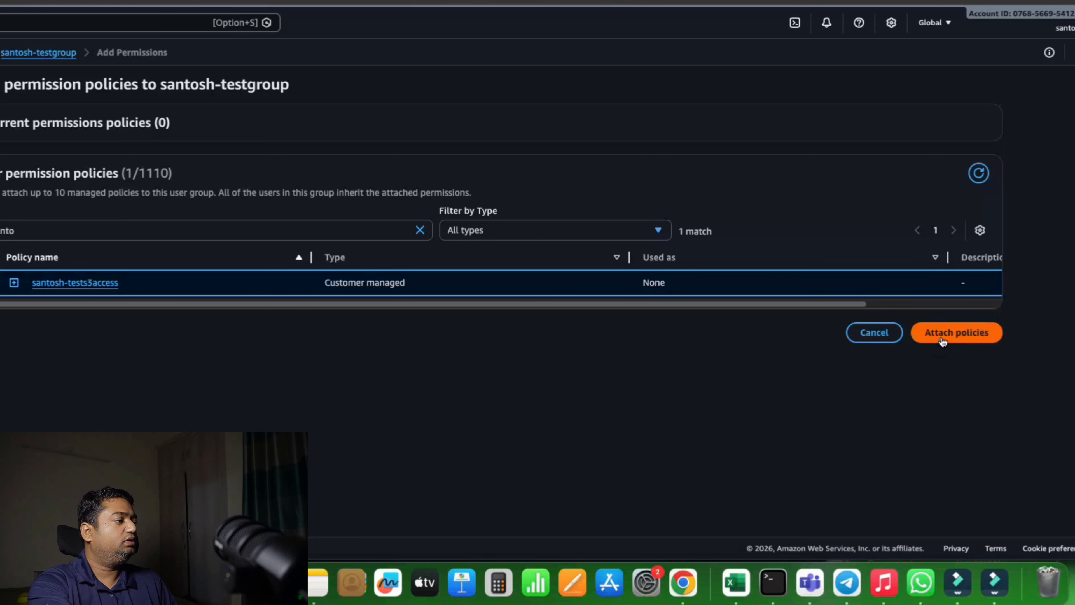
pyautogui.click(942, 334)
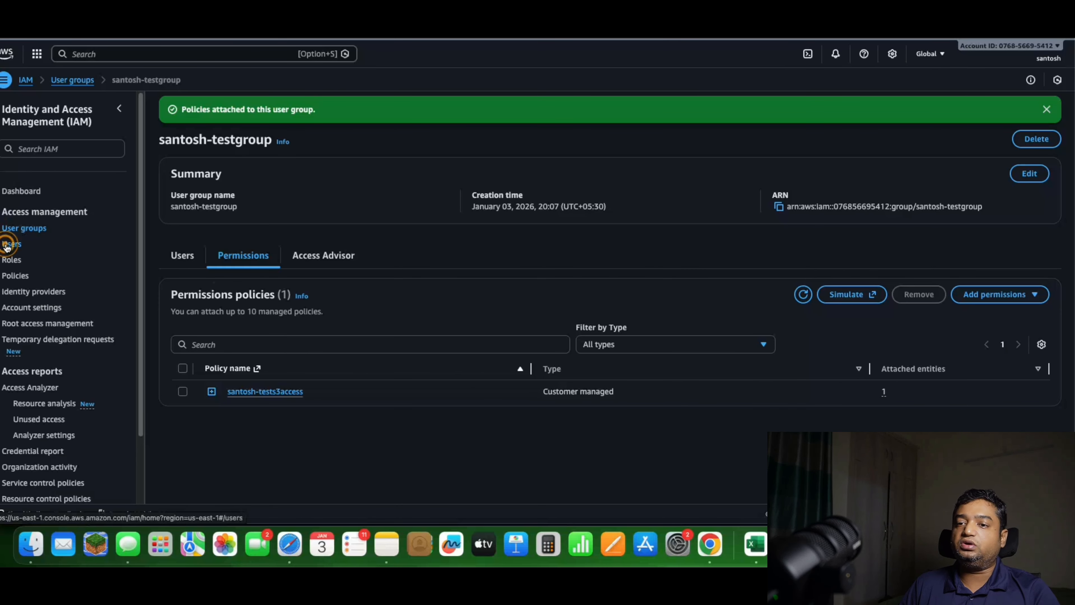
# Open the test user's group memberships and add the user to the new test group
pyautogui.click(12, 244)
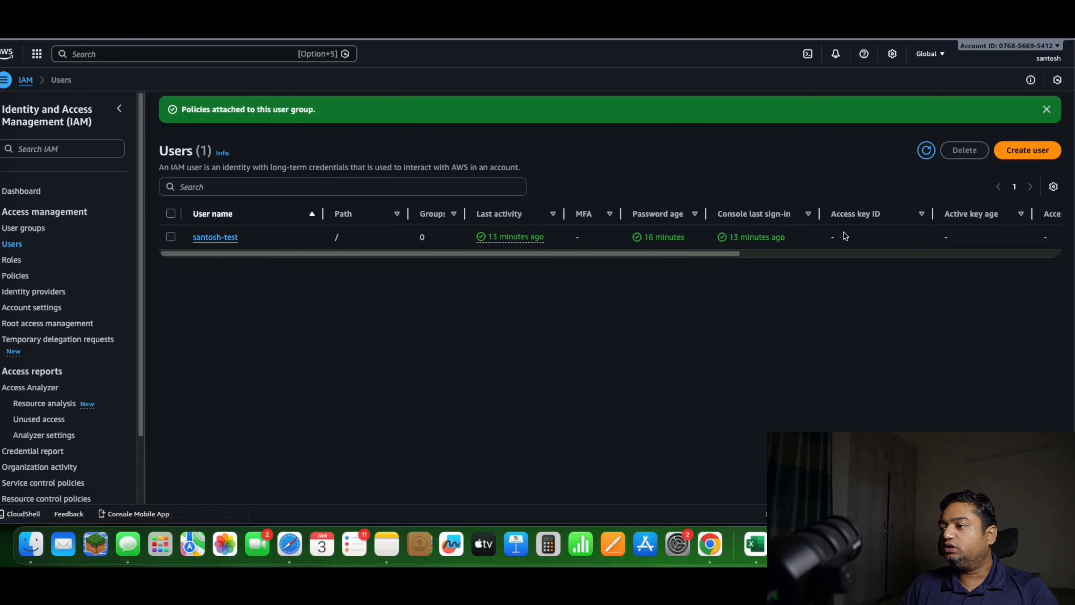
pyautogui.click(214, 237)
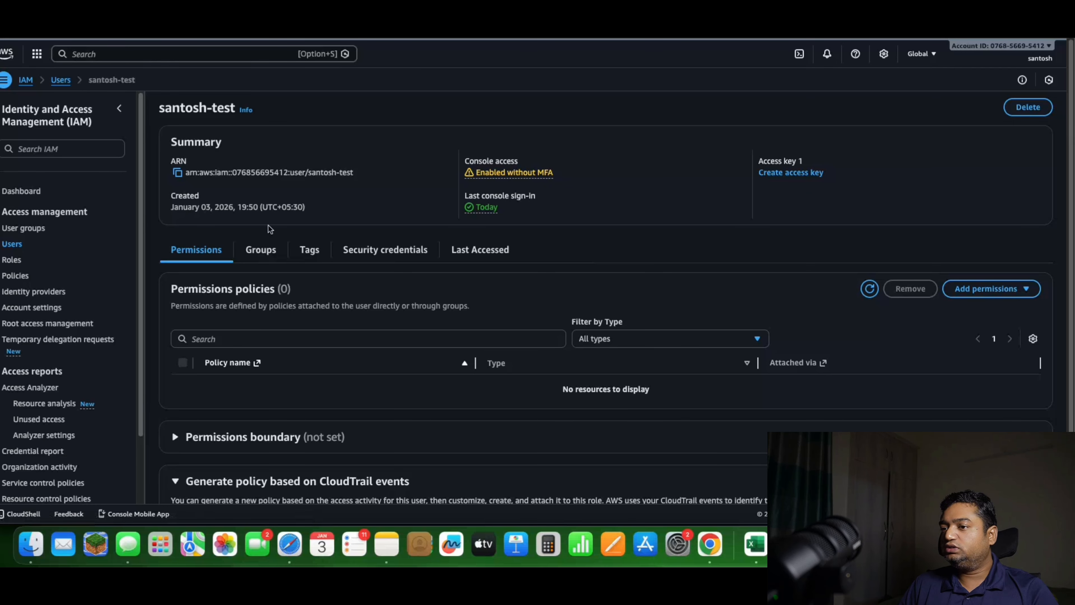
pyautogui.click(257, 248)
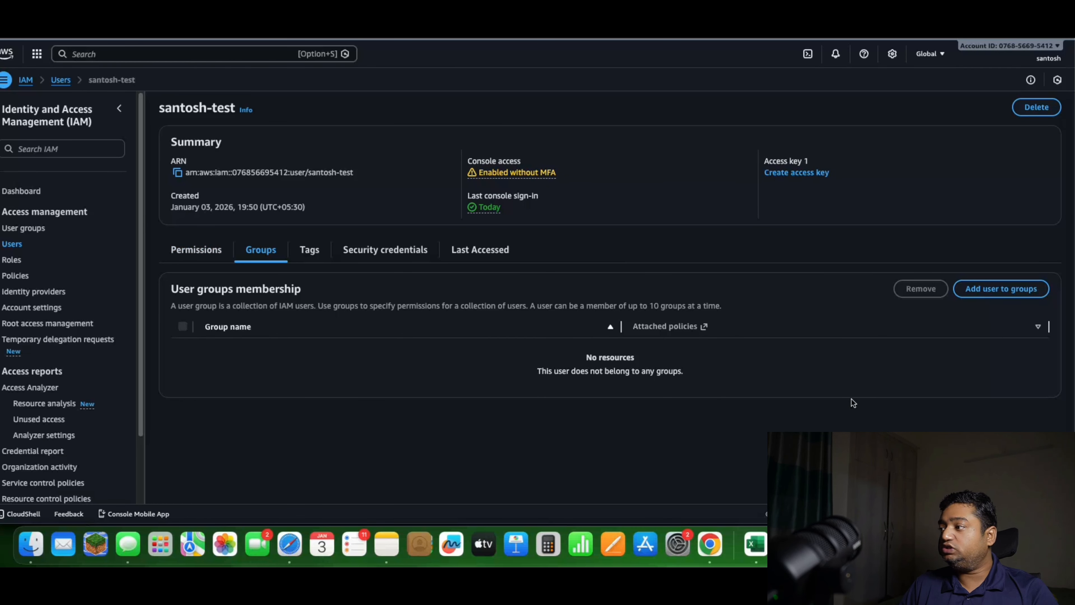
pyautogui.click(993, 294)
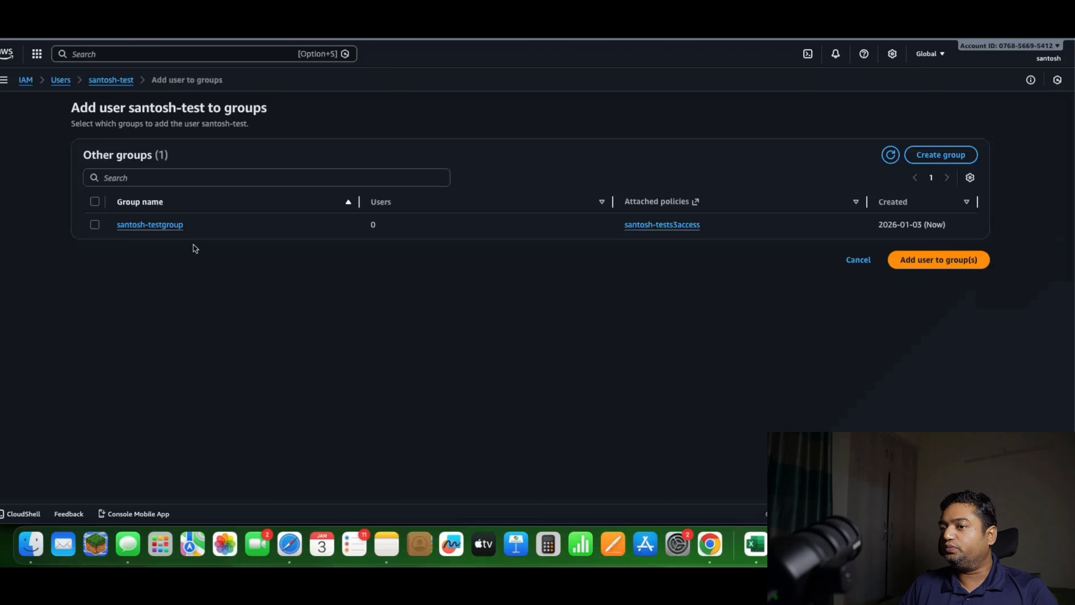
pyautogui.click(94, 227)
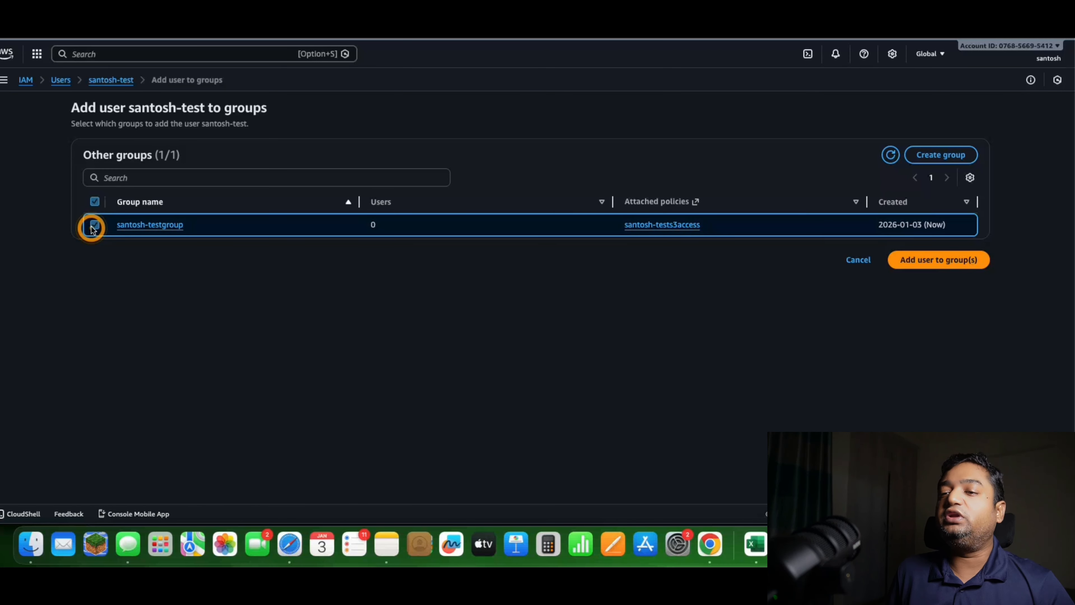
pyautogui.click(935, 263)
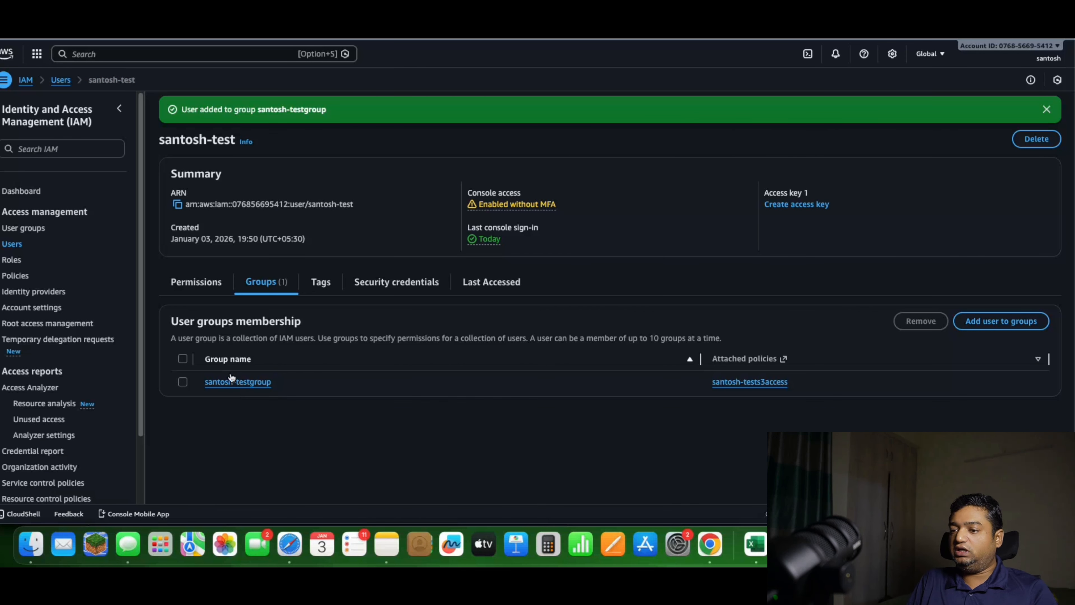
# Review the test user's permissions and switch to the user's Safari session to recheck S3 bucket access
pyautogui.click(207, 284)
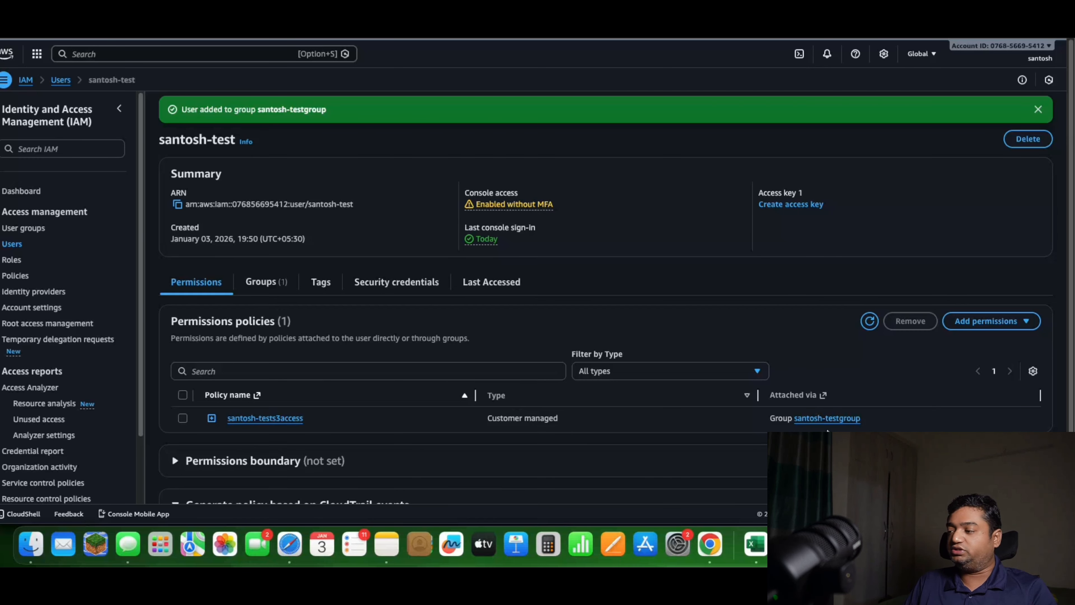
pyautogui.click(290, 544)
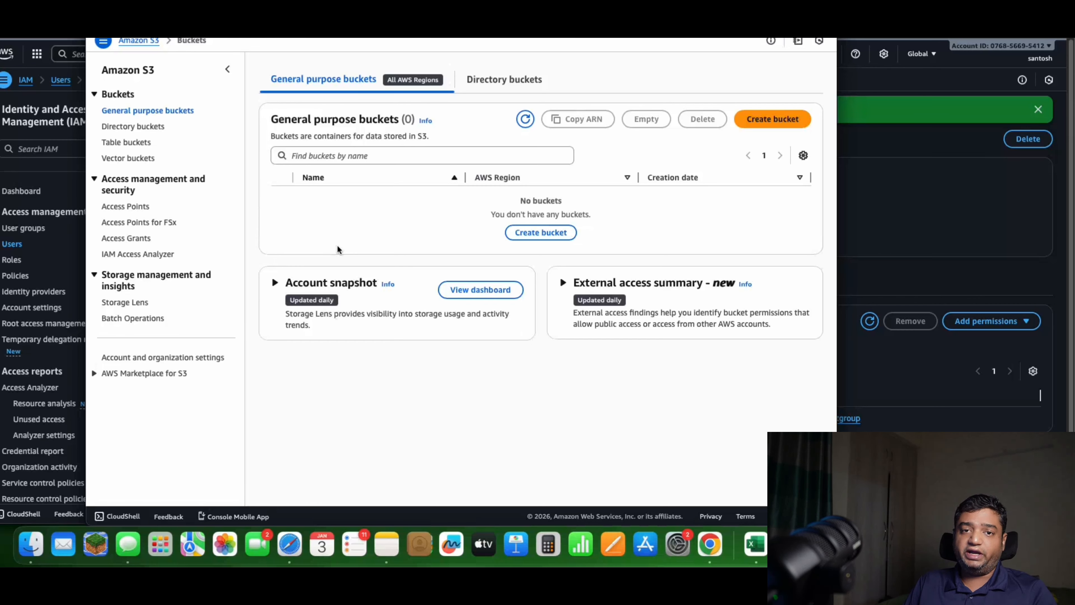
# Switch to the Miro whiteboard in Chrome and add a line below "Roles" with the test user's name followed by "---> no s3 bucket creation"
pyautogui.click(910, 227)
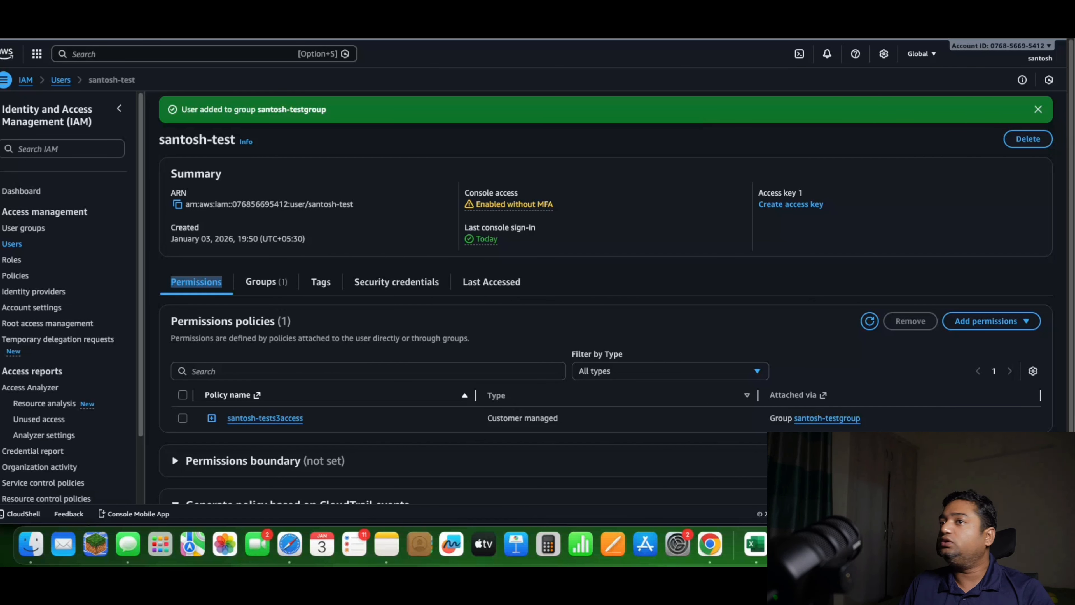
pyautogui.hotkey('ctrl', 'Tab')
pyautogui.click(378, 296)
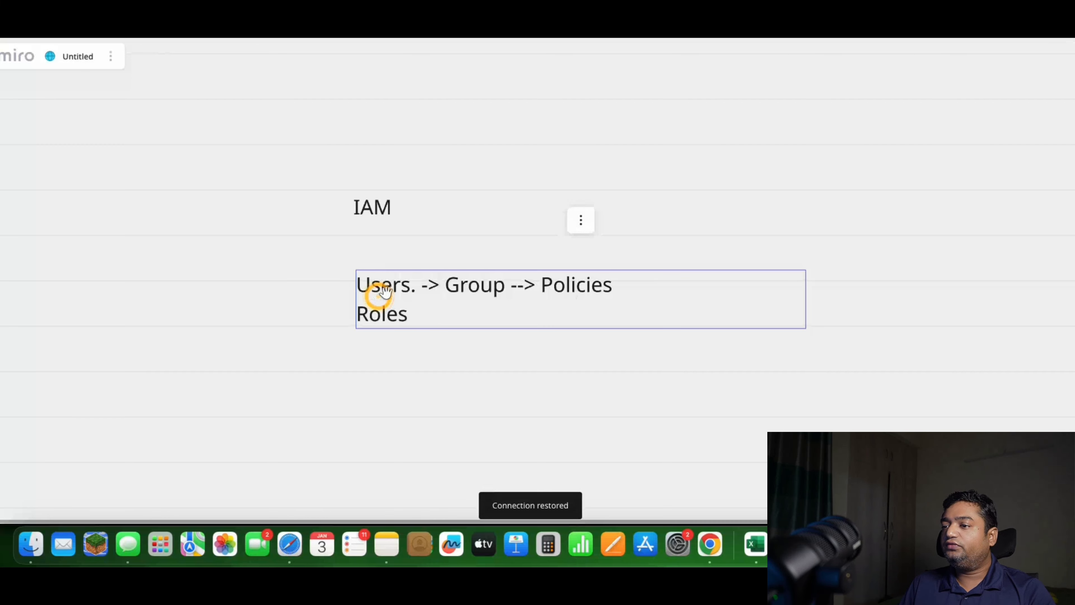
pyautogui.click(414, 317)
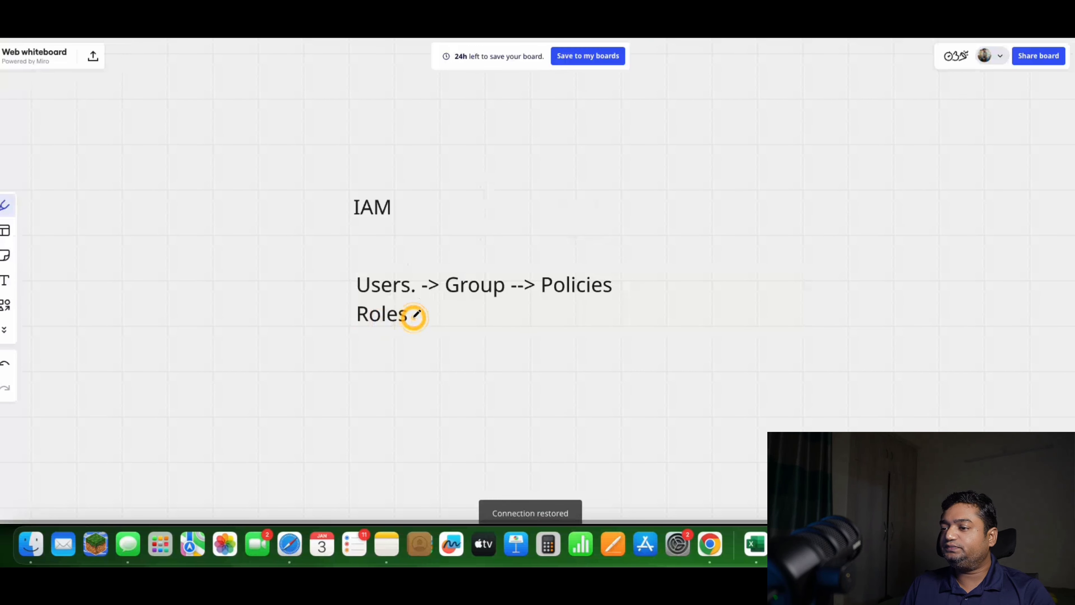
pyautogui.click(5, 280)
pyautogui.click(449, 316)
pyautogui.press('Return')
pyautogui.press('Return')
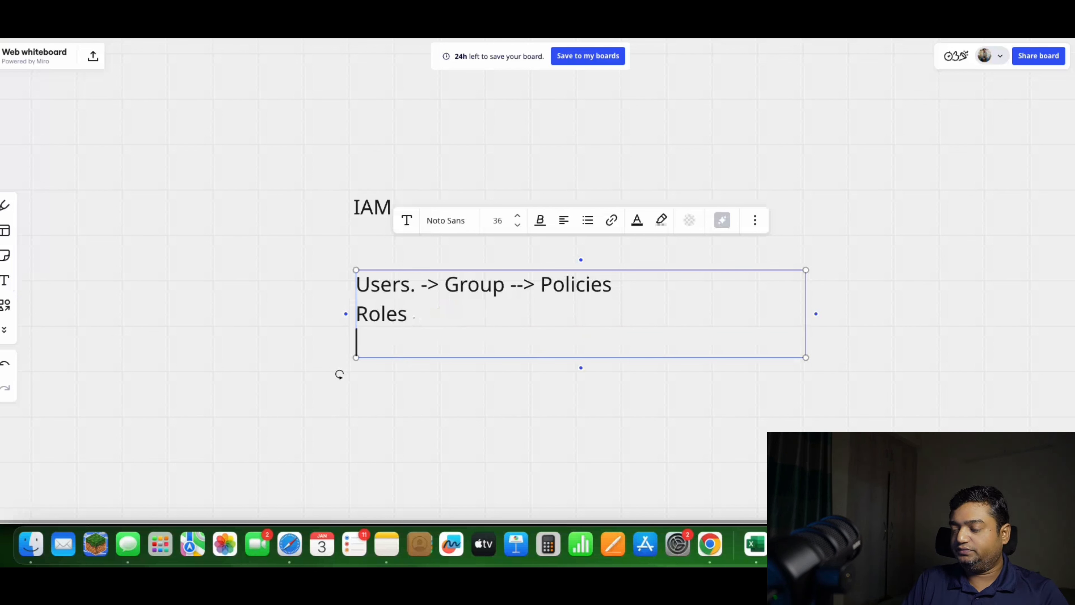
pyautogui.write('Santosh')
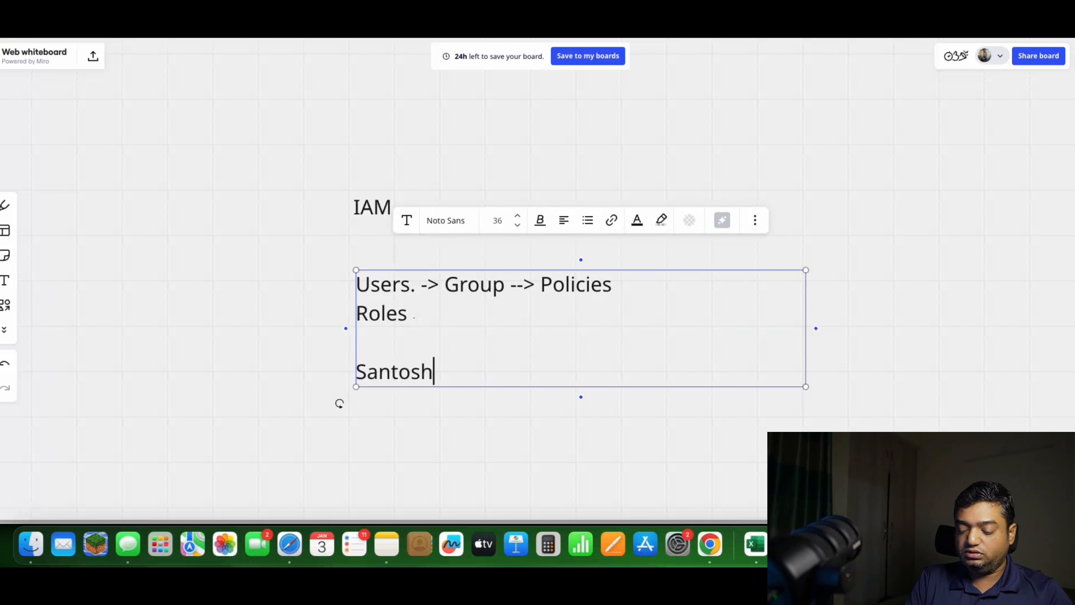
pyautogui.write('-test --->')
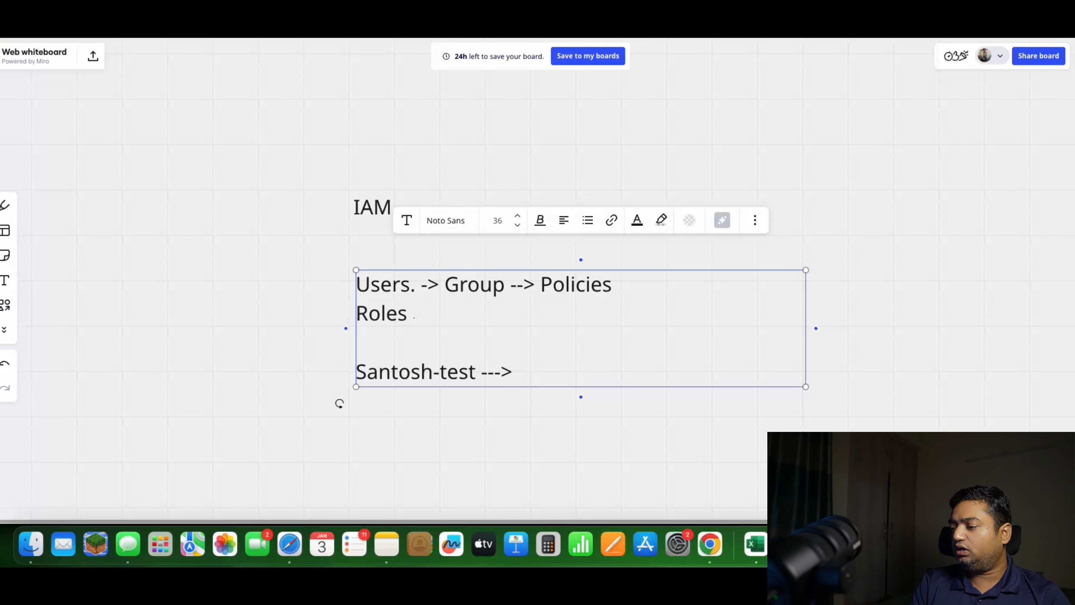
pyautogui.write('no ')
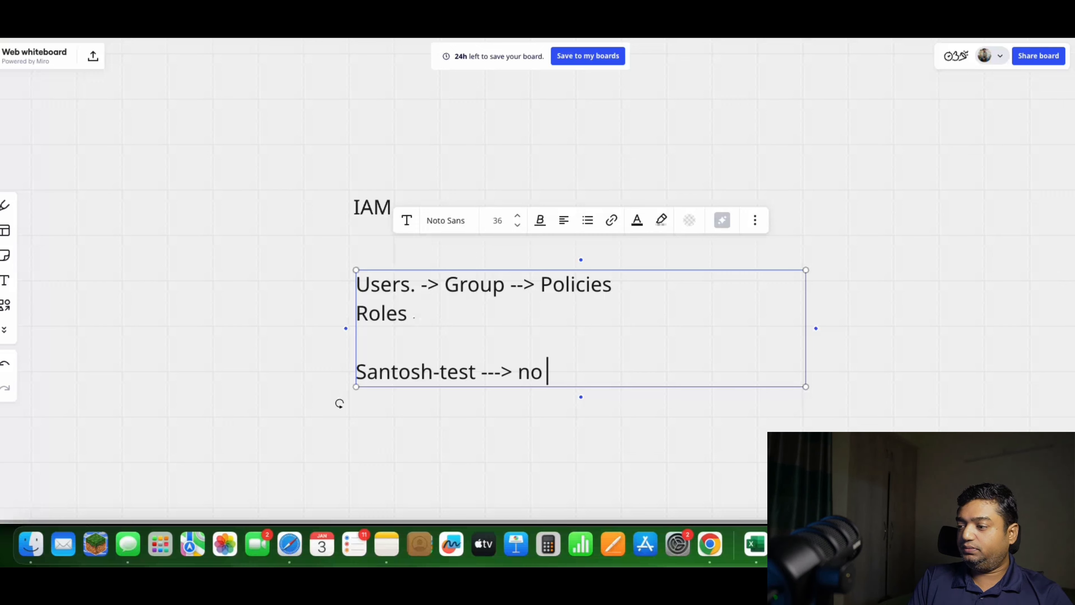
pyautogui.write('s3 ')
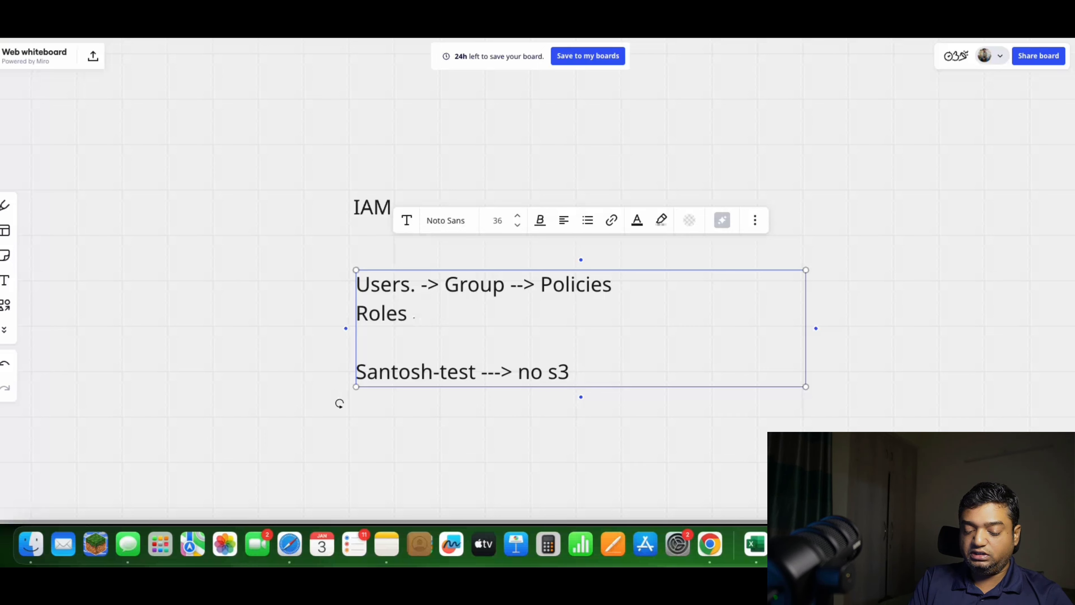
pyautogui.write('bucket')
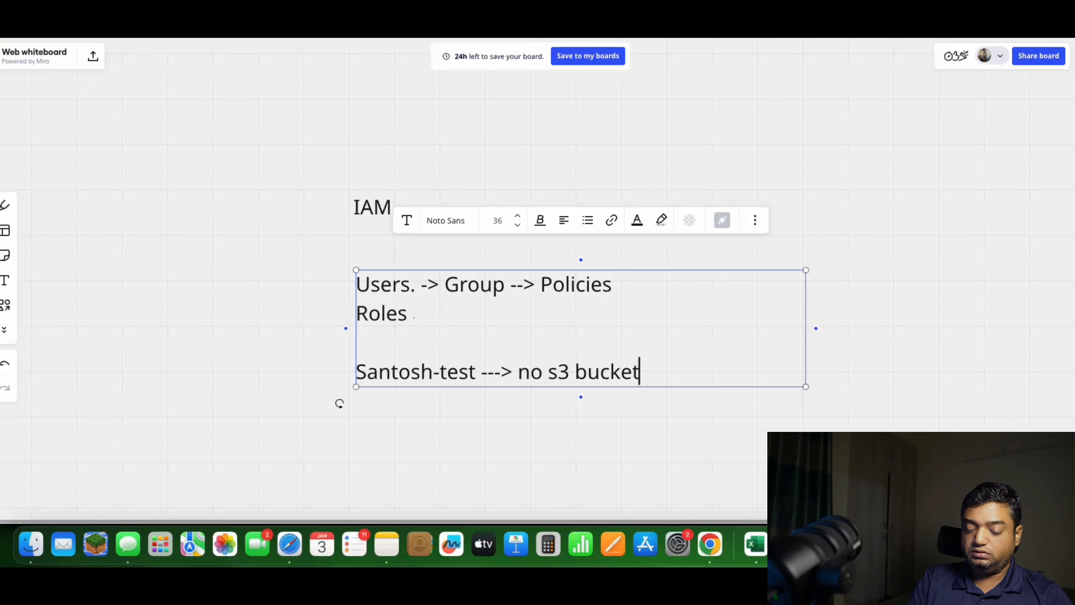
pyautogui.write(' creation')
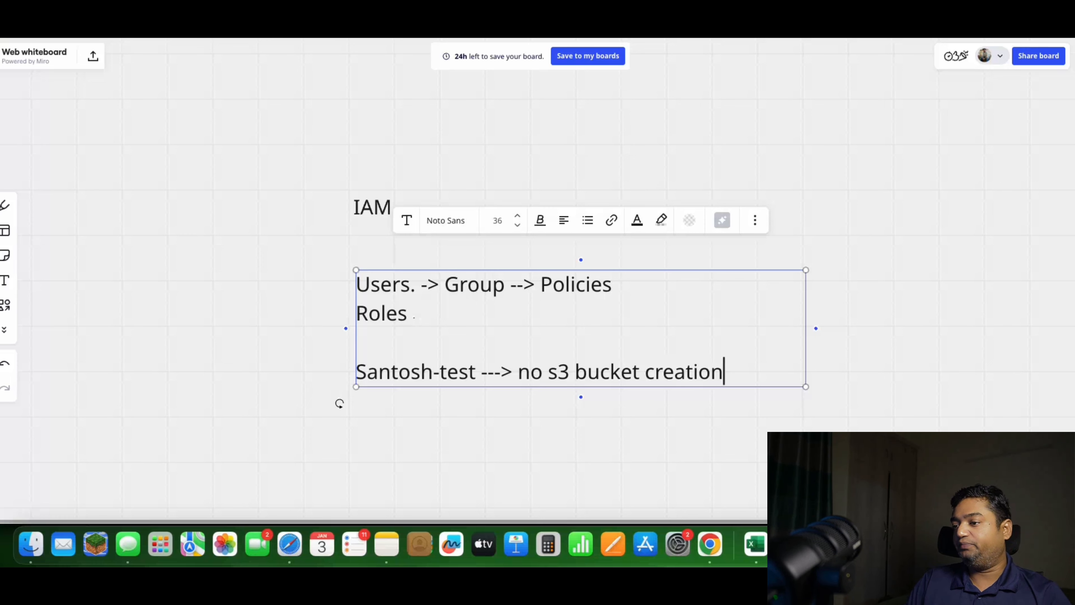
# Insert "liist bucket ," before "no s3 bucket creation" in the test user's line
pyautogui.click(521, 385)
pyautogui.write('liist ')
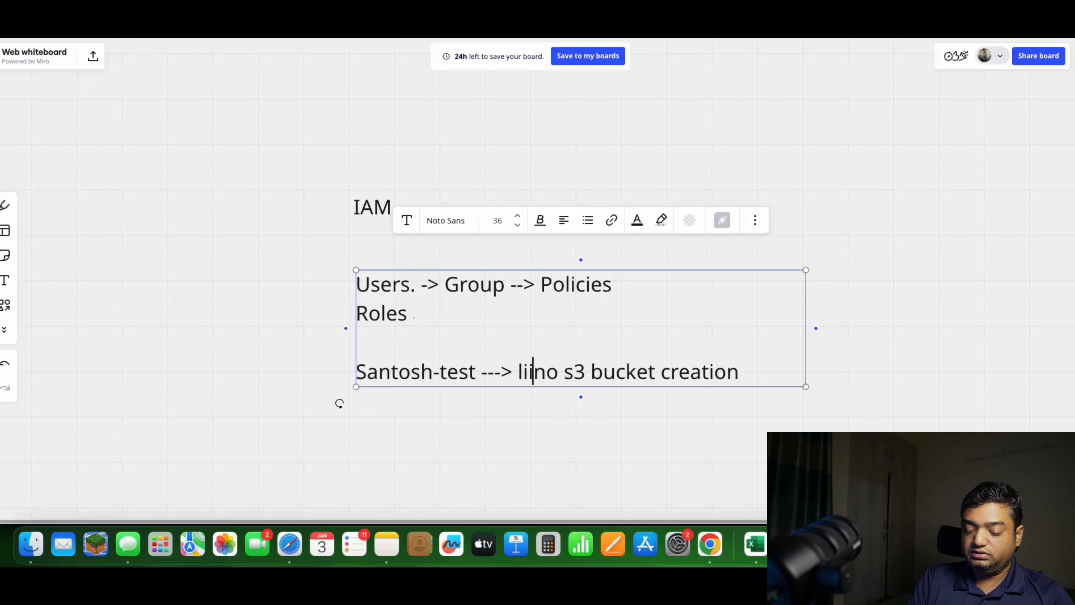
pyautogui.write('bucx')
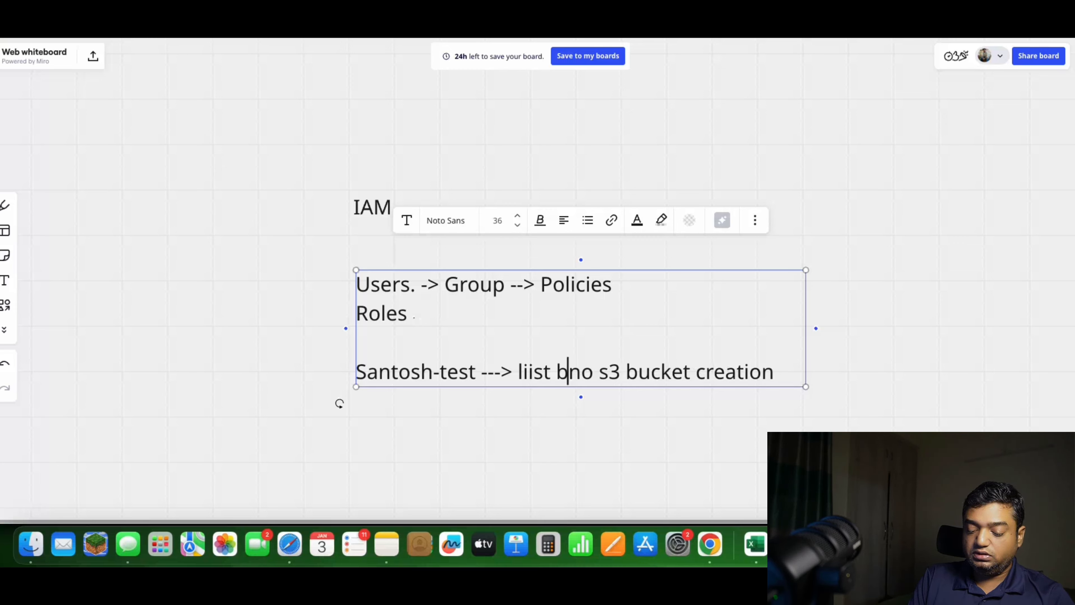
pyautogui.press('BackSpace')
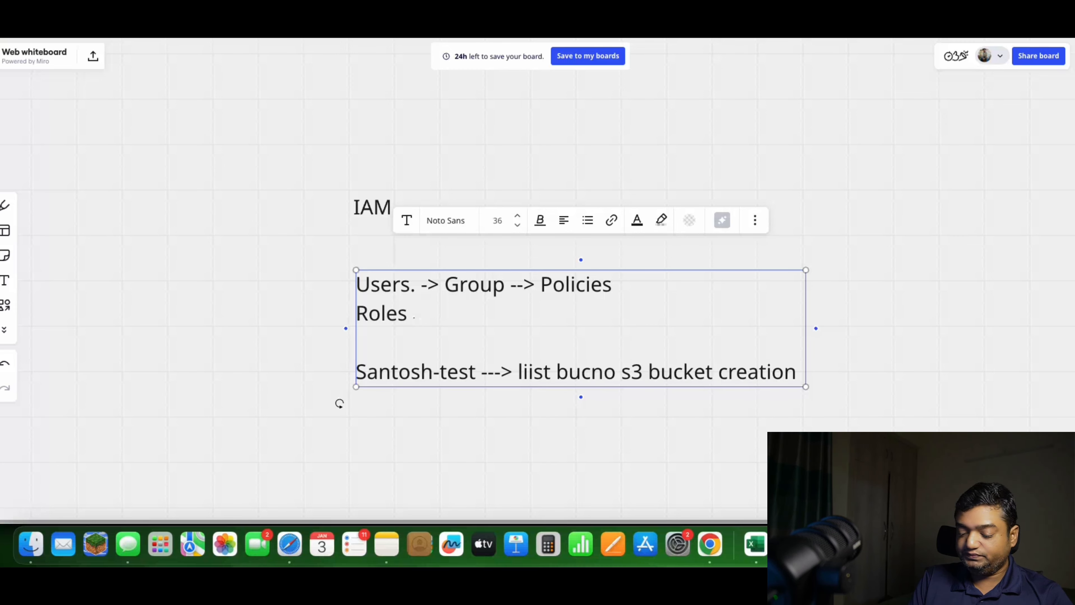
pyautogui.write('ket ,')
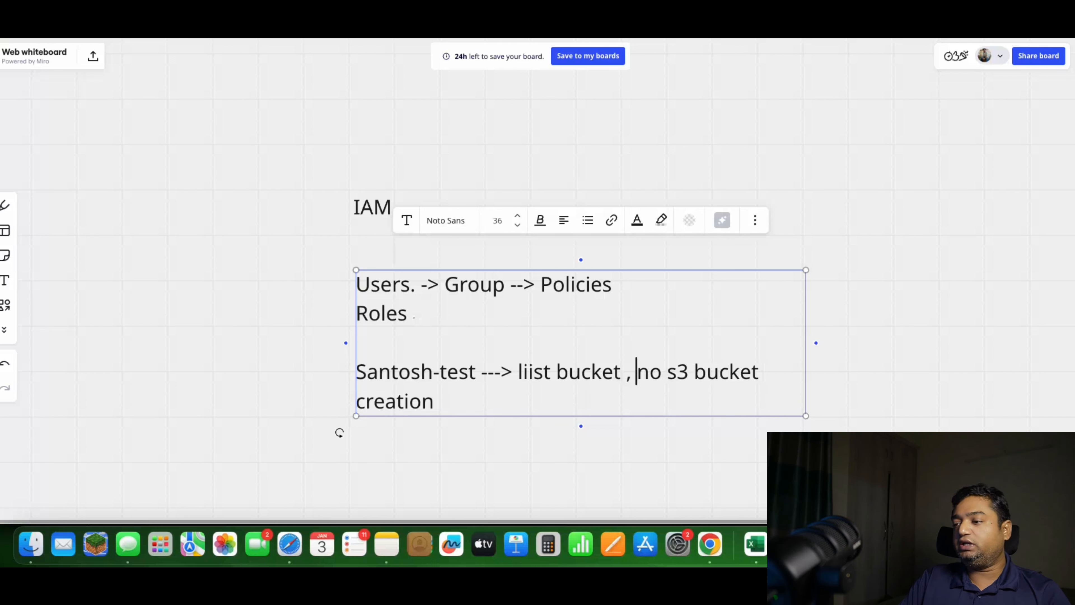
# Append ". policies(group/directly)" to the end of the test user's line
pyautogui.click(449, 401)
pyautogui.write('. poli')
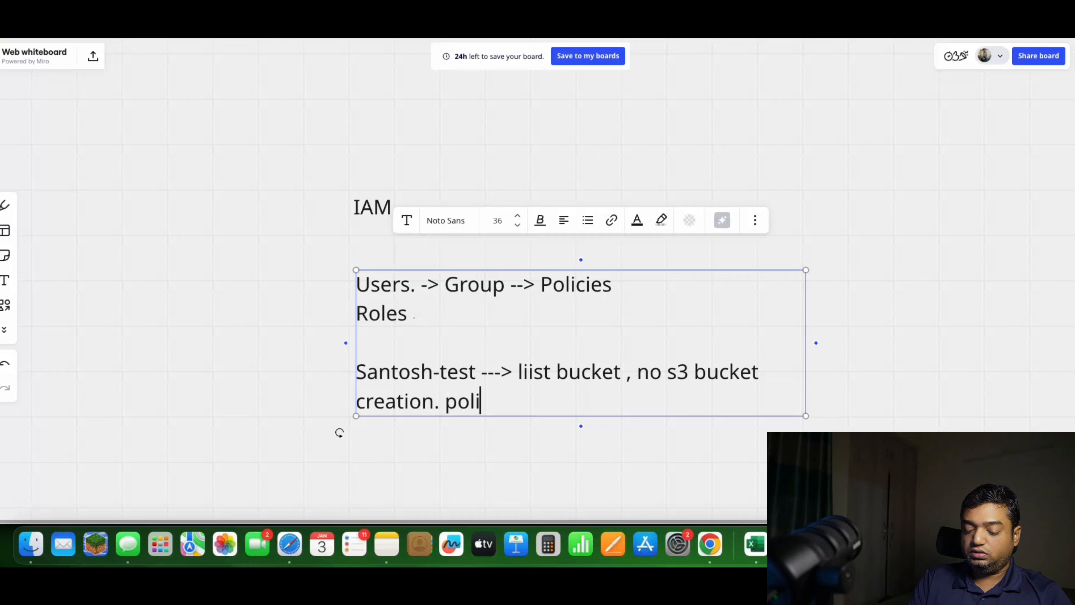
pyautogui.write('cies()groupo')
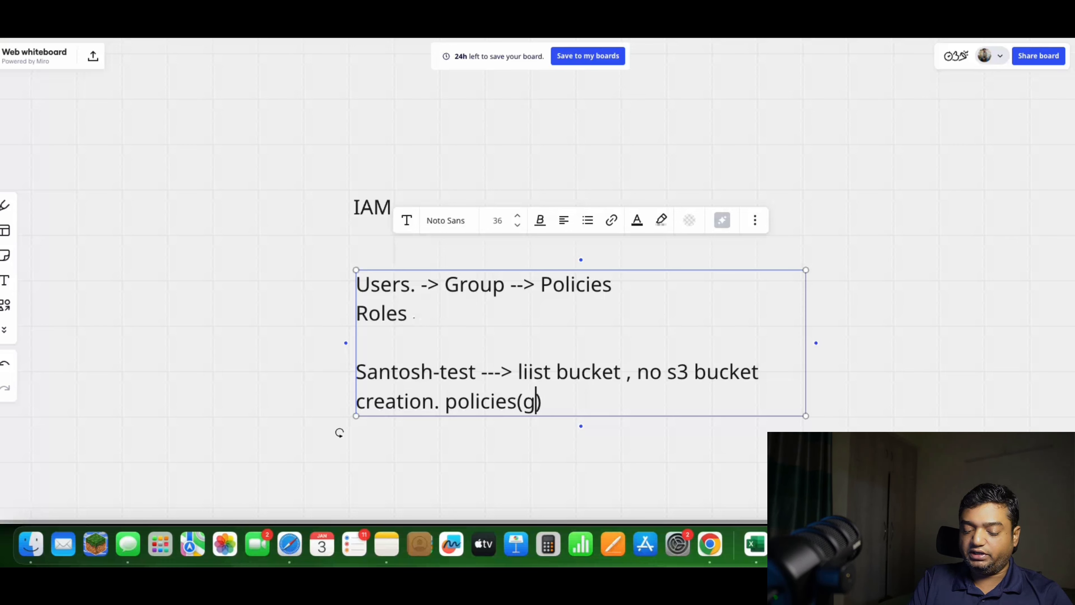
pyautogui.press('BackSpace')
pyautogui.write('/directl')
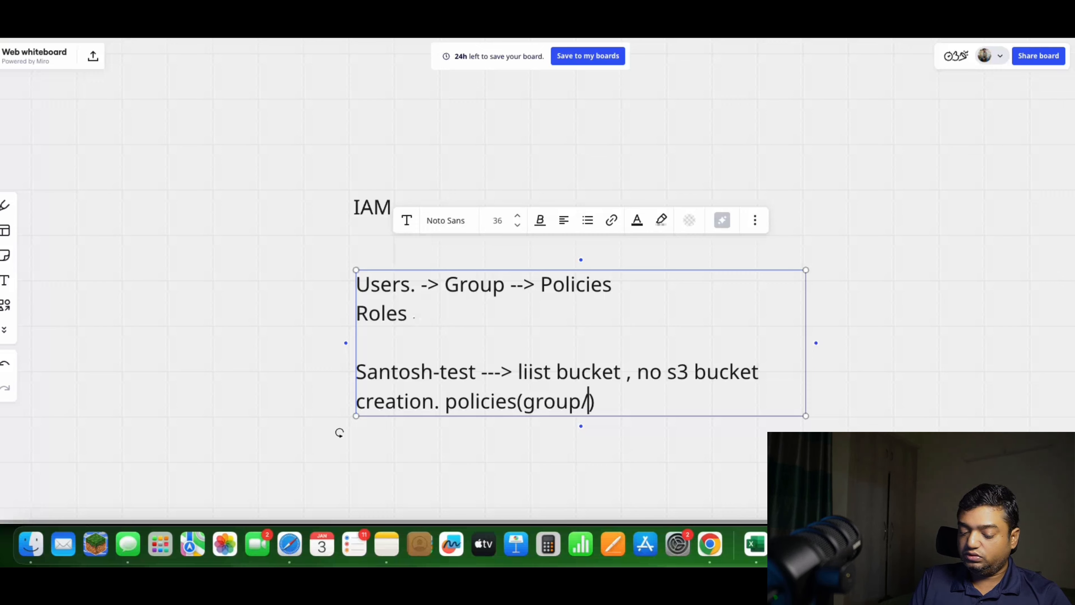
pyautogui.write('y')
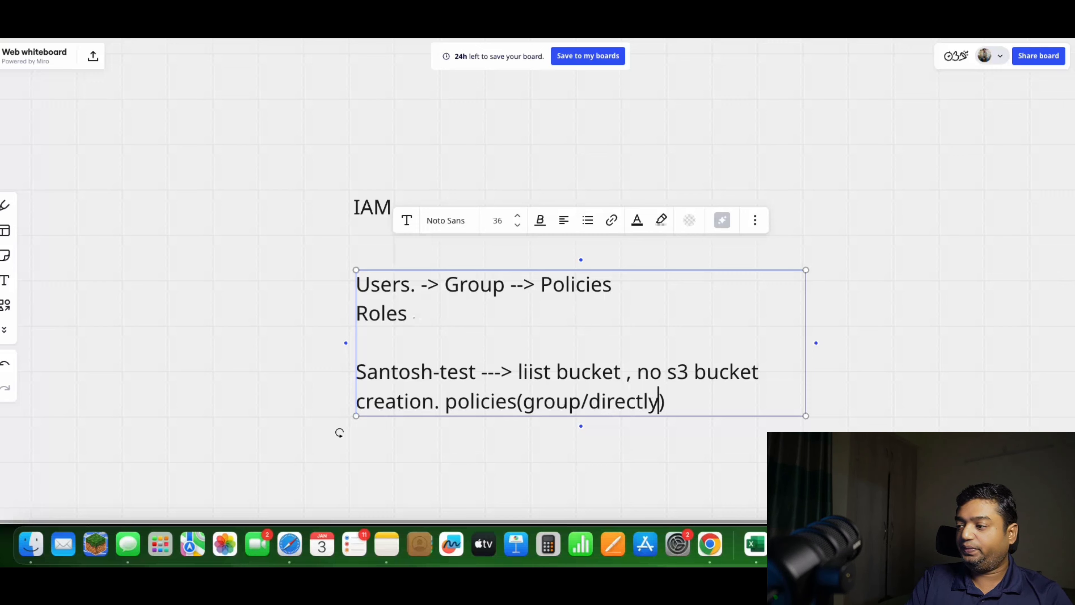
# Add a new line starting with Roles"- below the test user's line, separated from it by a blank line
pyautogui.press('Return')
pyautogui.press('Return')
pyautogui.write('R')
pyautogui.write('oles')
pyautogui.write('"=')
pyautogui.press('BackSpace')
pyautogui.write('-')
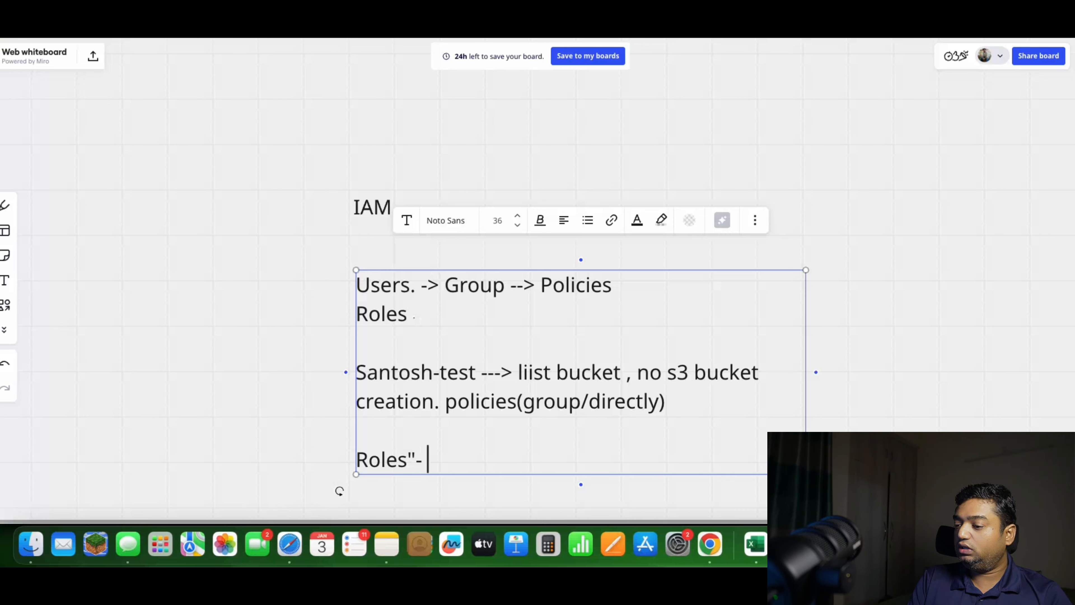
# Correct "liist" to "list" in the test user's line and complete the last Roles line with "create s3 bucket"
pyautogui.click(535, 373)
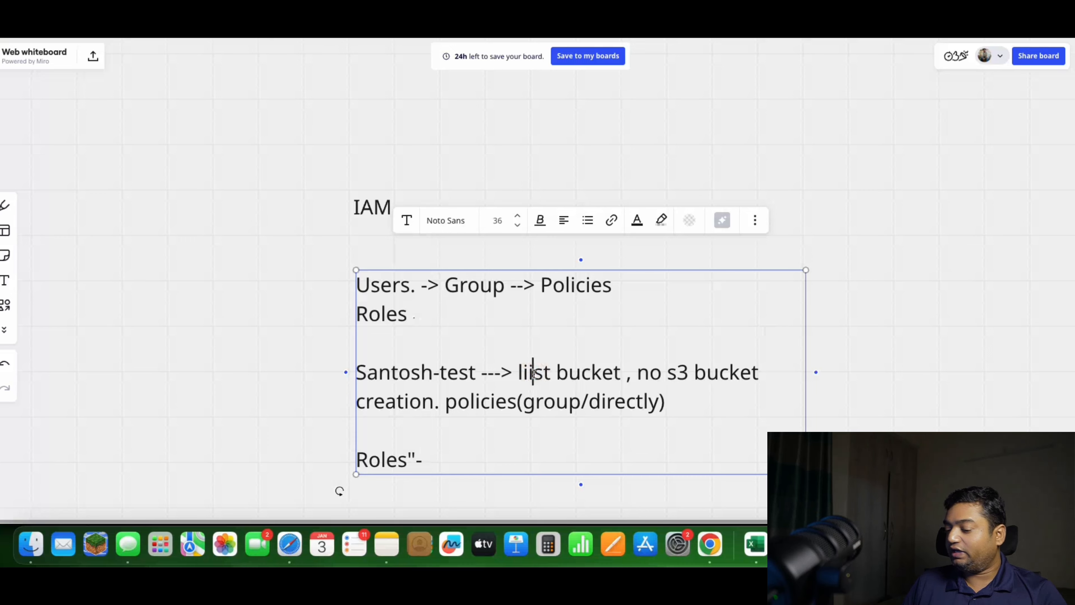
pyautogui.press('BackSpace')
pyautogui.click(441, 461)
pyautogui.doubleClick(442, 461)
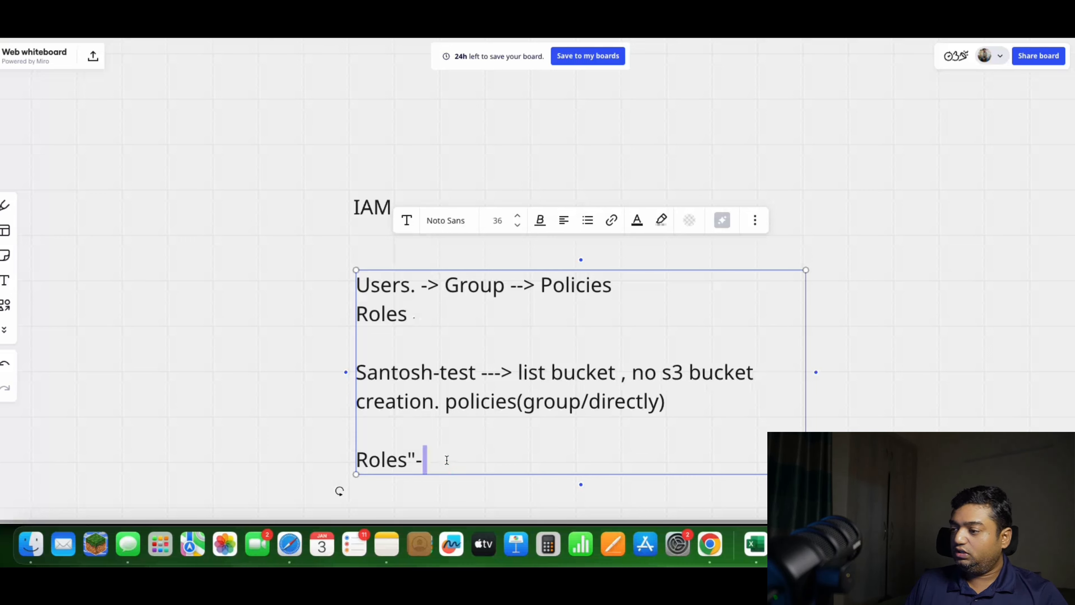
pyautogui.click(445, 461)
pyautogui.write('creaty')
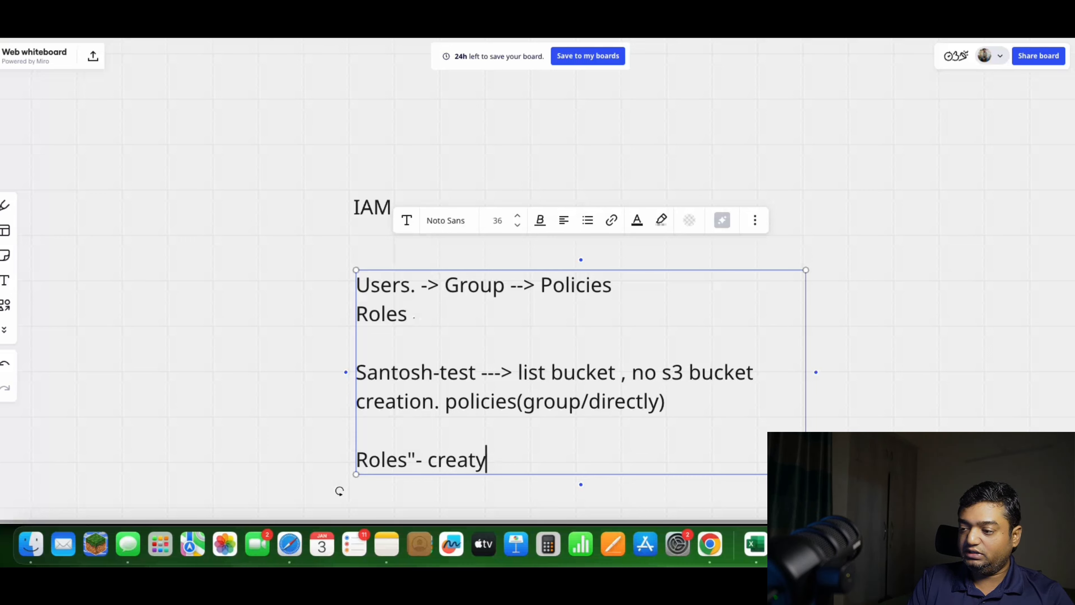
pyautogui.press('BackSpace')
pyautogui.write('e s')
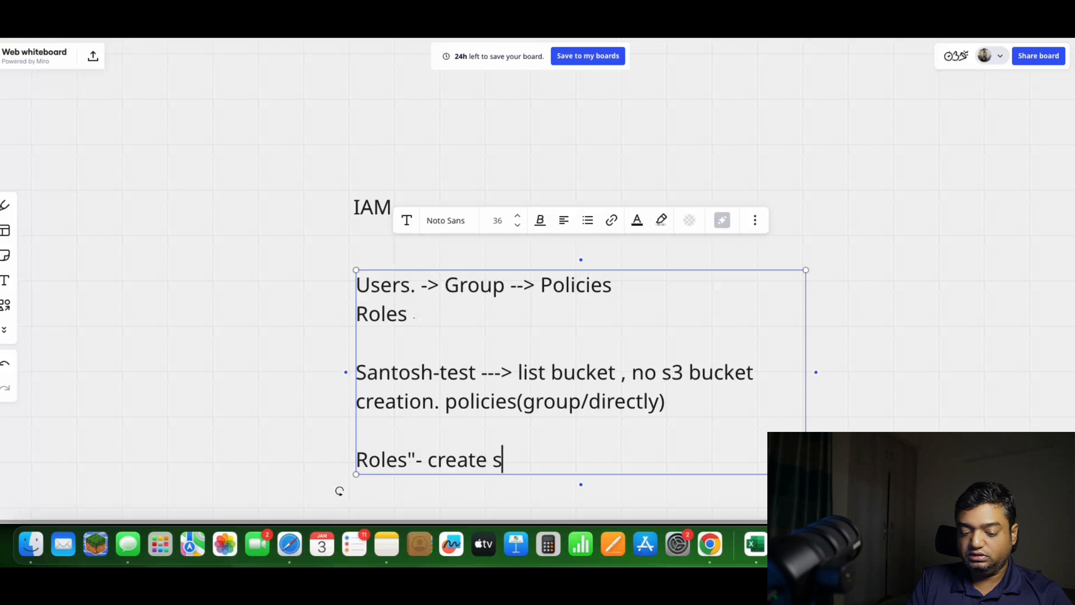
pyautogui.write('3 bucket')
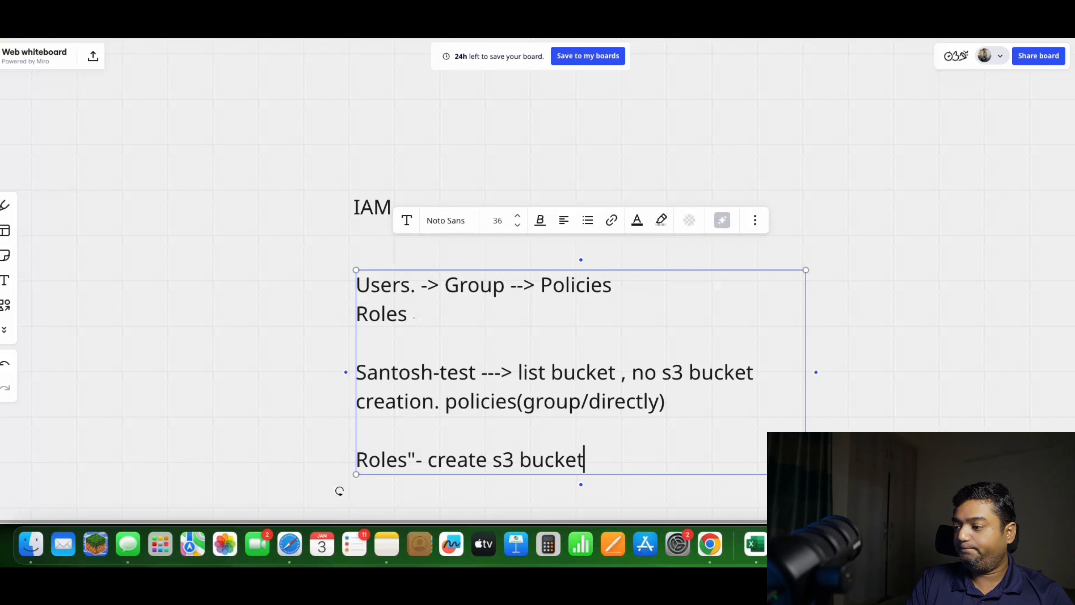
# Add a line below the Roles line with the test user's name followed by "--> Roles"
pyautogui.press('Return')
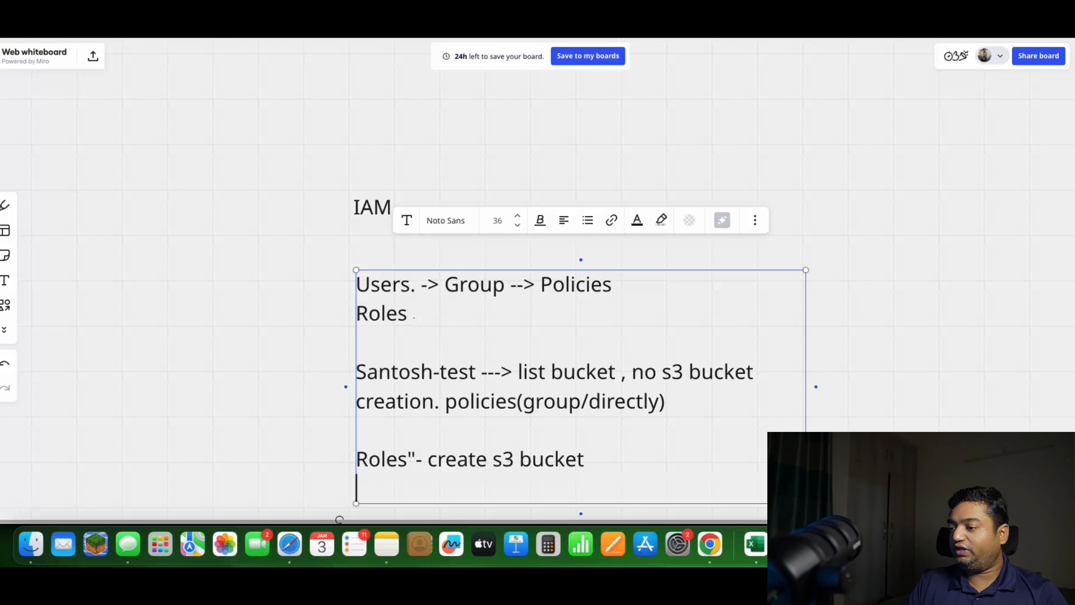
pyautogui.write('Santos')
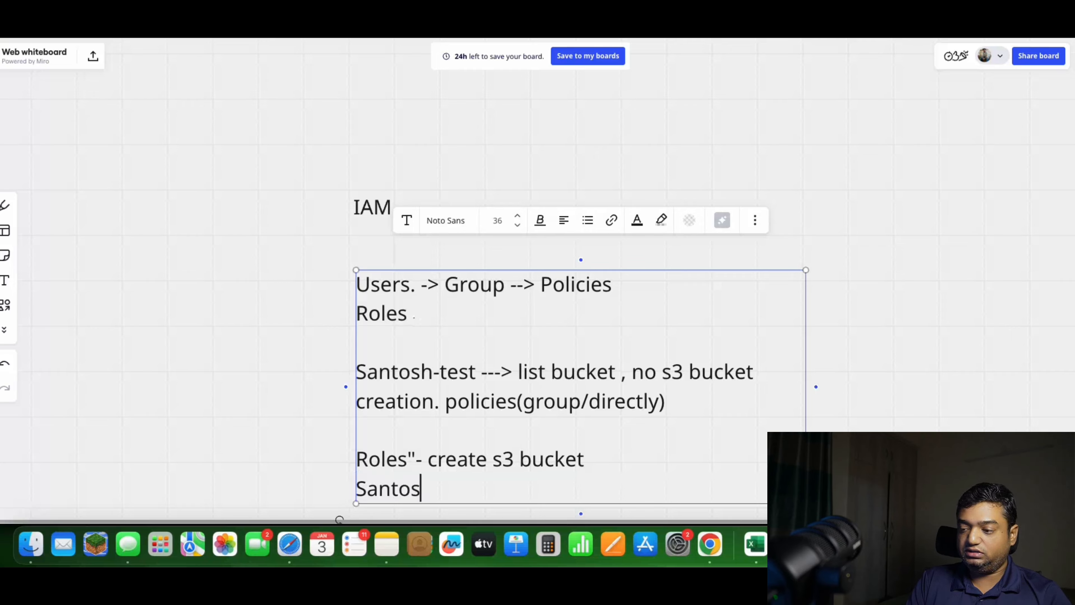
pyautogui.write('h-')
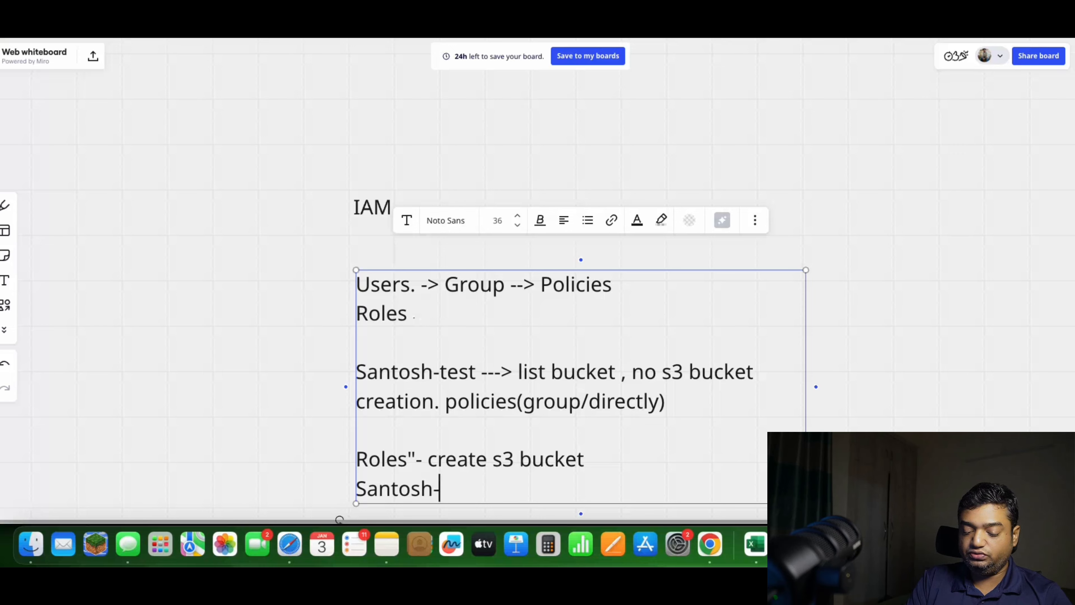
pyautogui.write('test --> R')
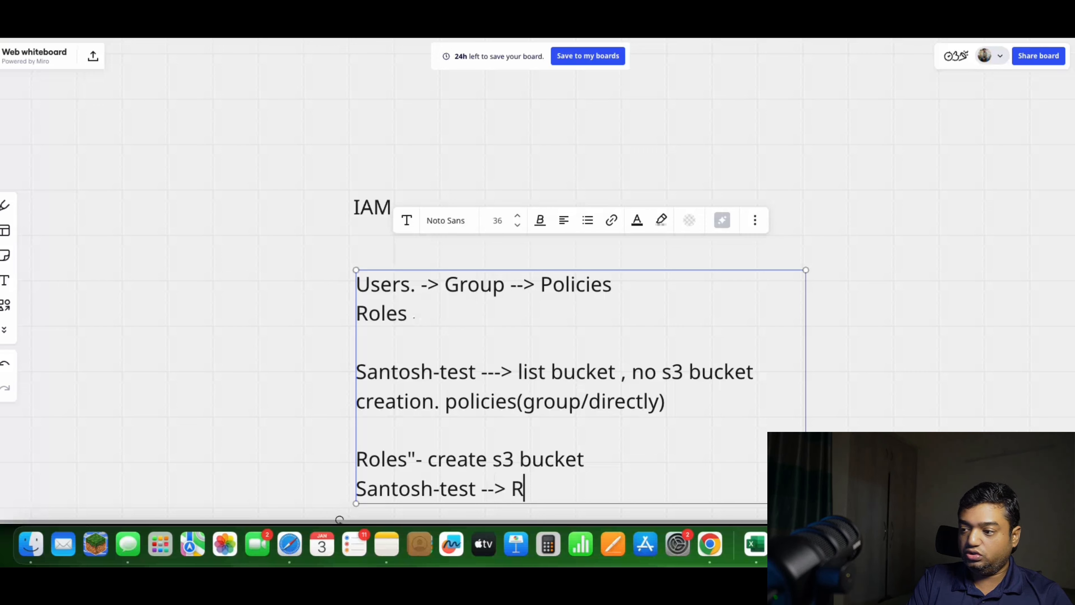
pyautogui.write('oles')
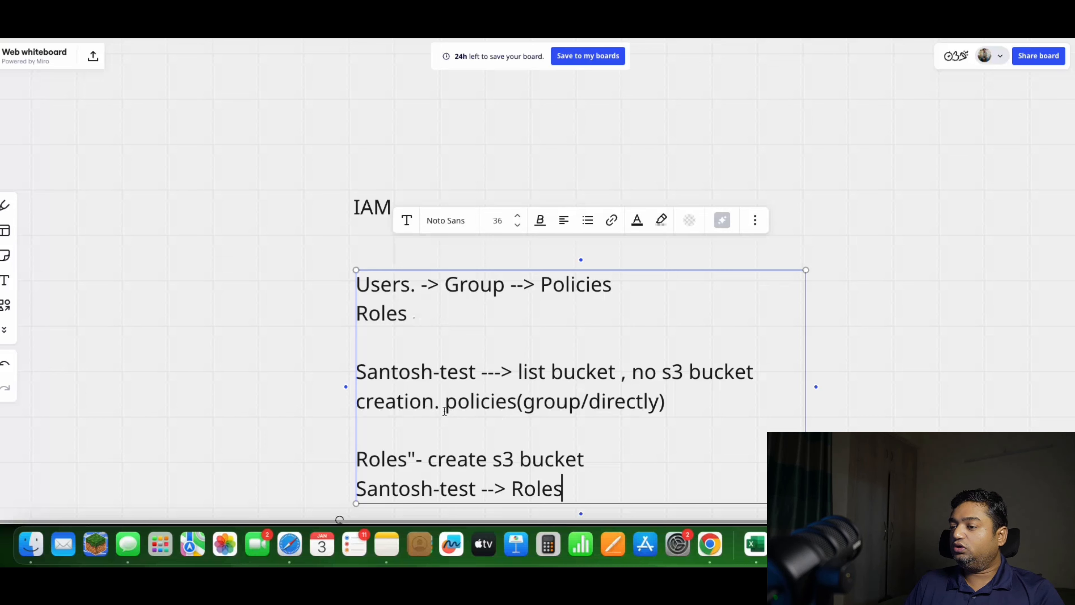
pyautogui.click(536, 402)
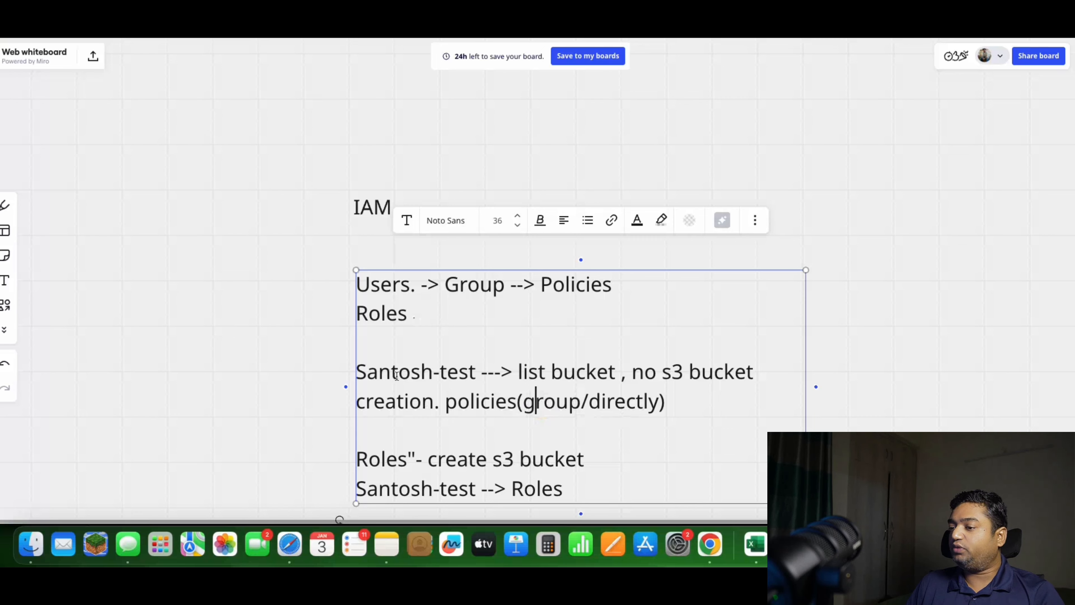
pyautogui.moveTo(367, 373); pyautogui.dragTo(458, 373)
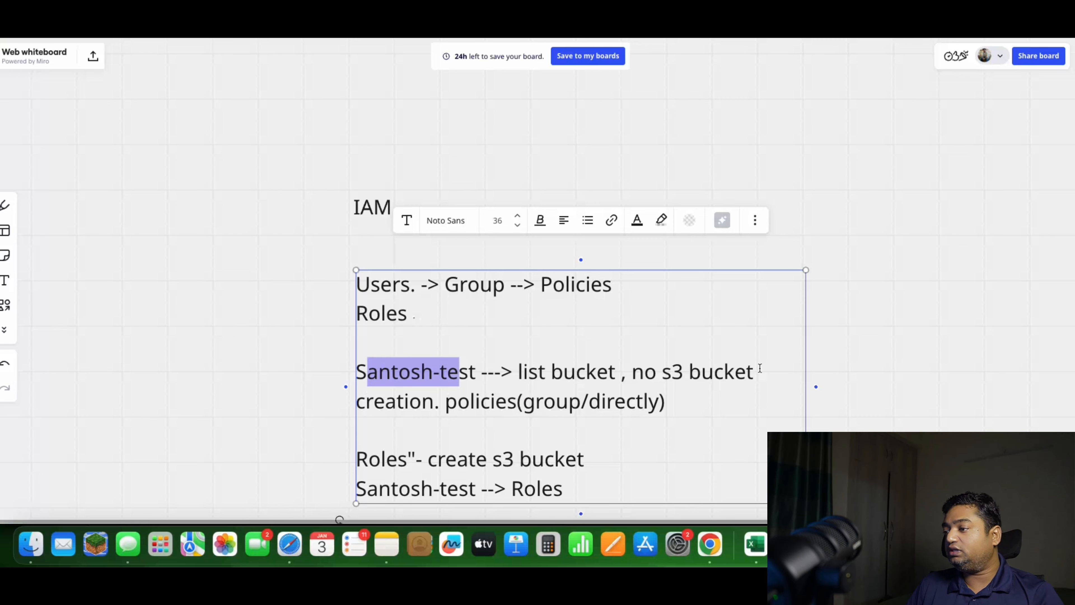
pyautogui.click(548, 434)
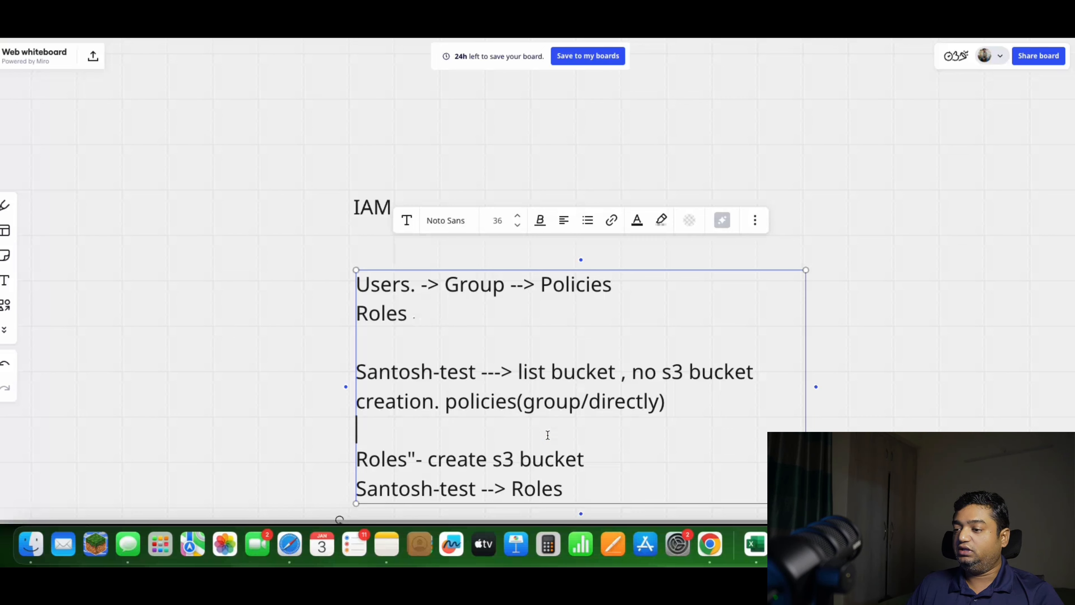
pyautogui.click(391, 462)
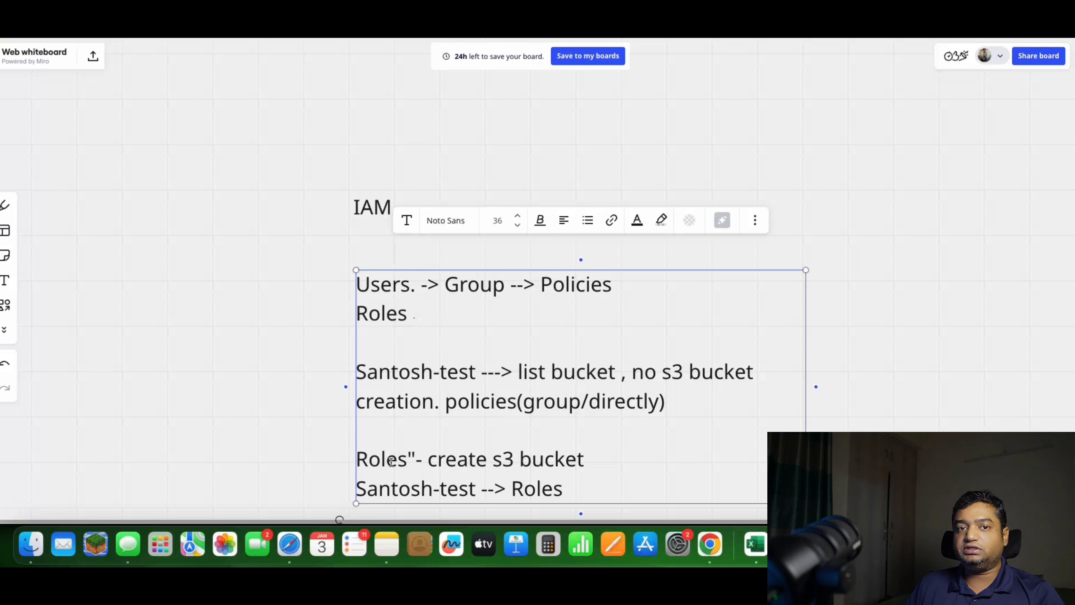
pyautogui.tripleClick(391, 461)
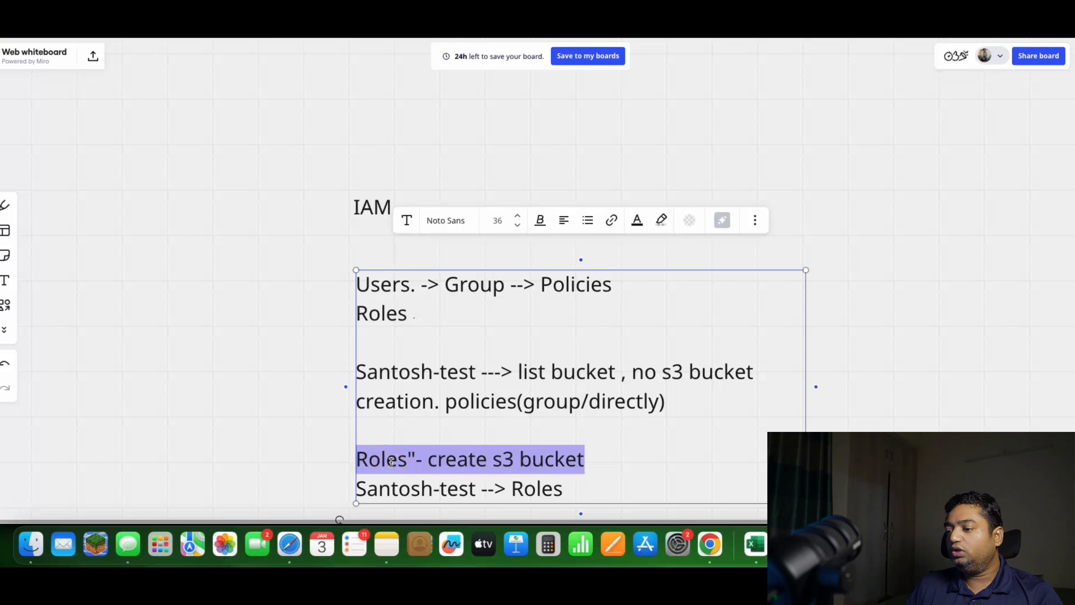
pyautogui.click(492, 459)
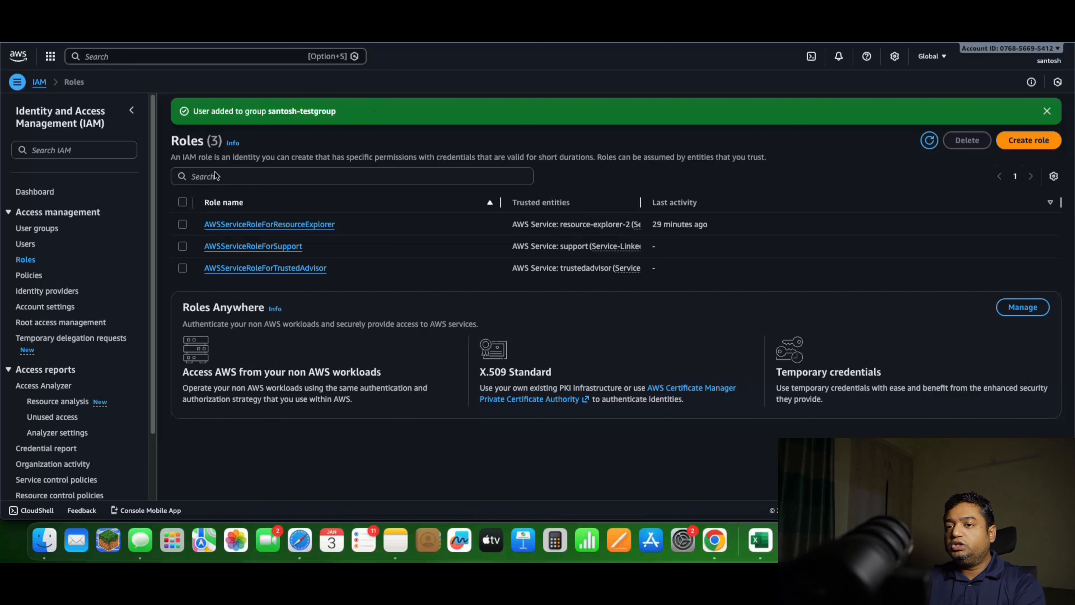
# Delete the test user group in the IAM console, entering the group's name as confirmation
pyautogui.click(36, 232)
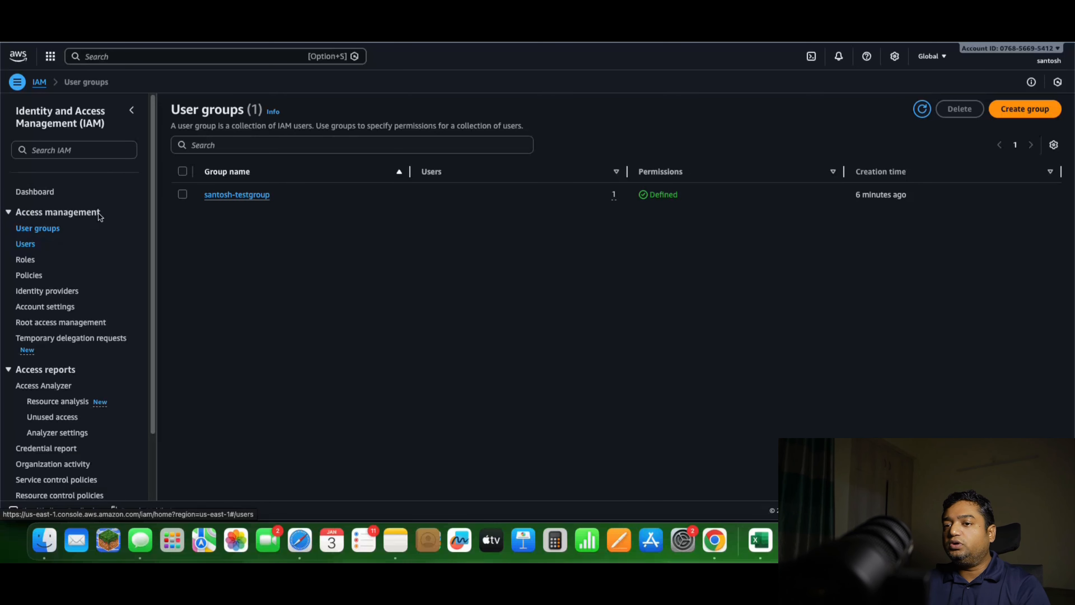
pyautogui.click(183, 194)
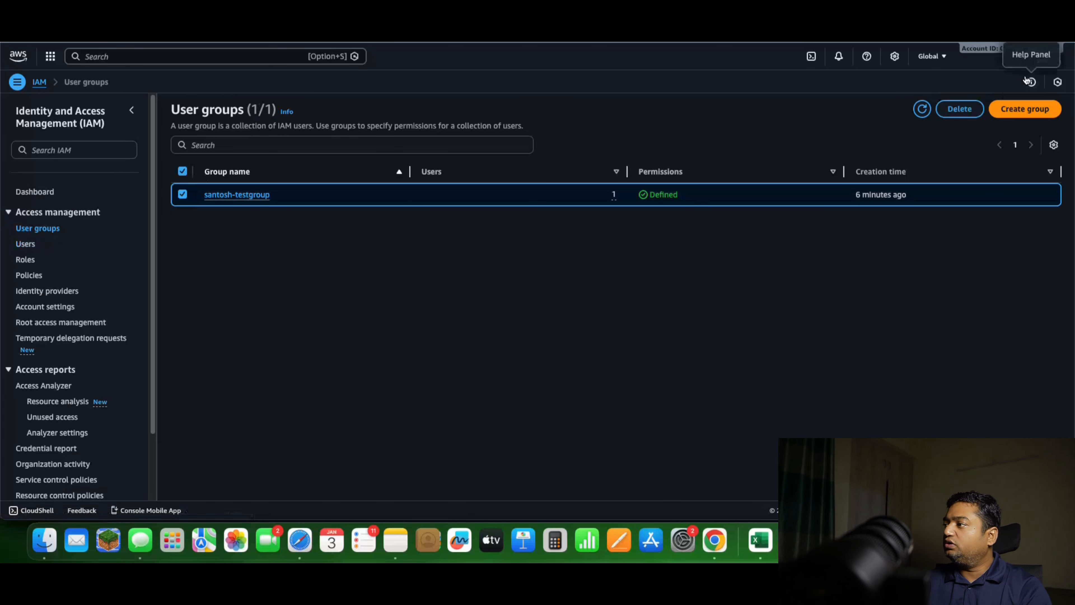
pyautogui.click(959, 109)
pyautogui.click(498, 311)
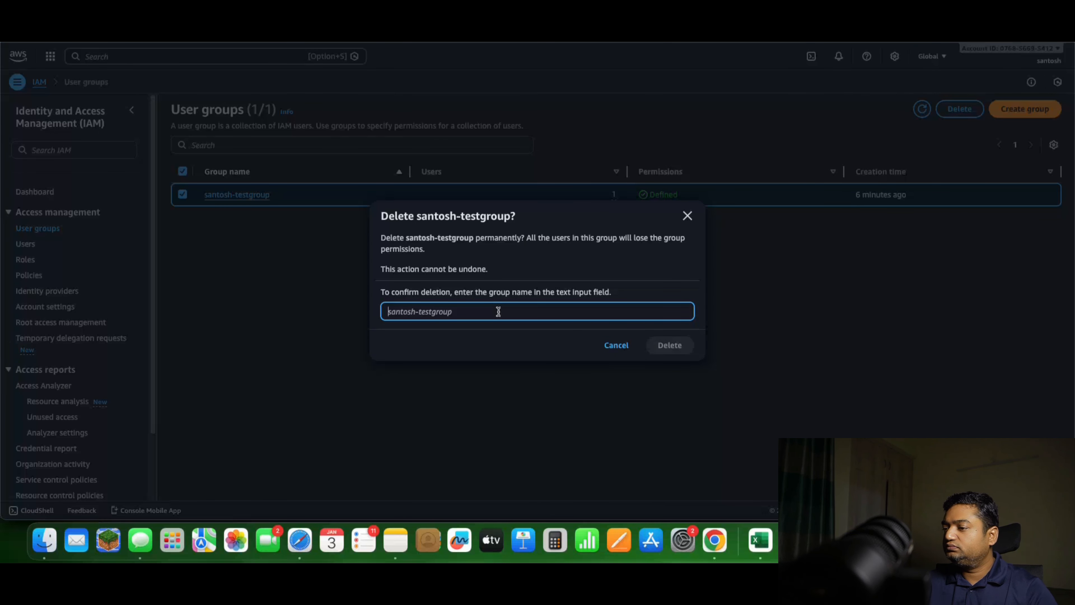
pyautogui.write('santosh-tes')
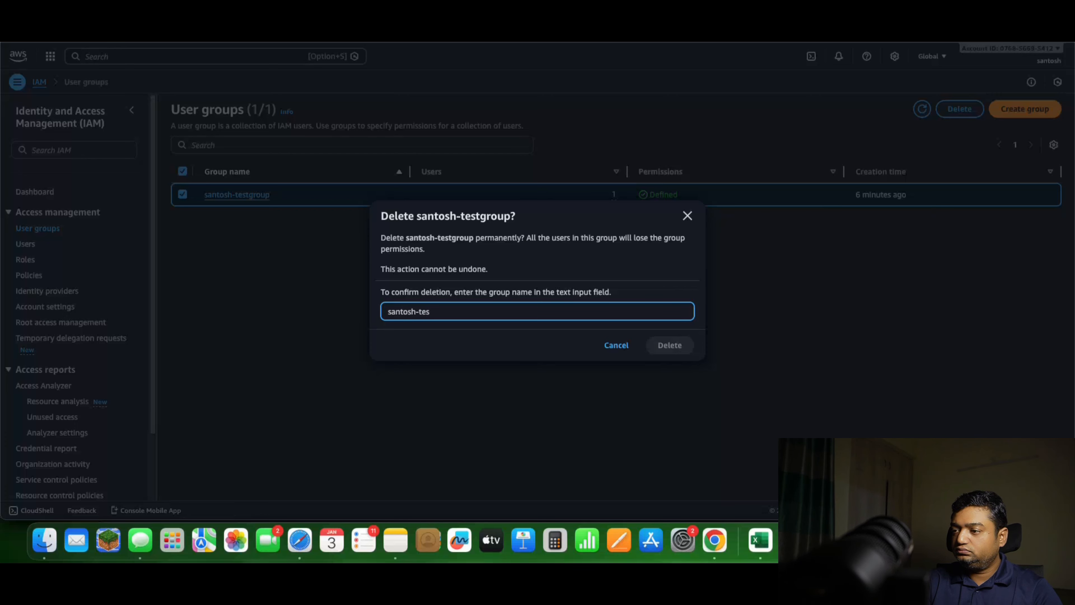
pyautogui.write('tgroup')
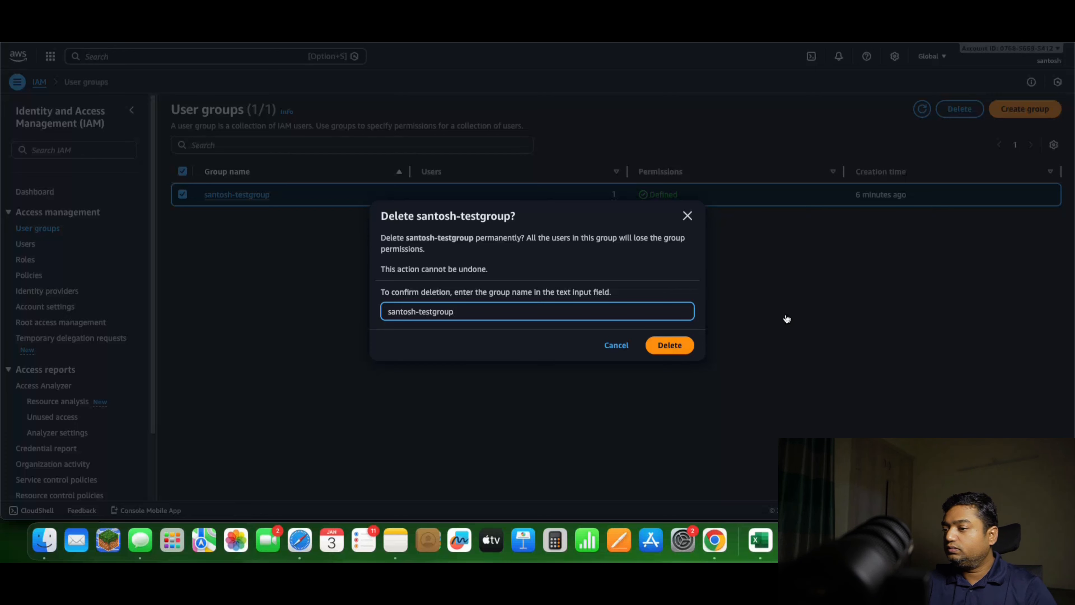
pyautogui.click(678, 347)
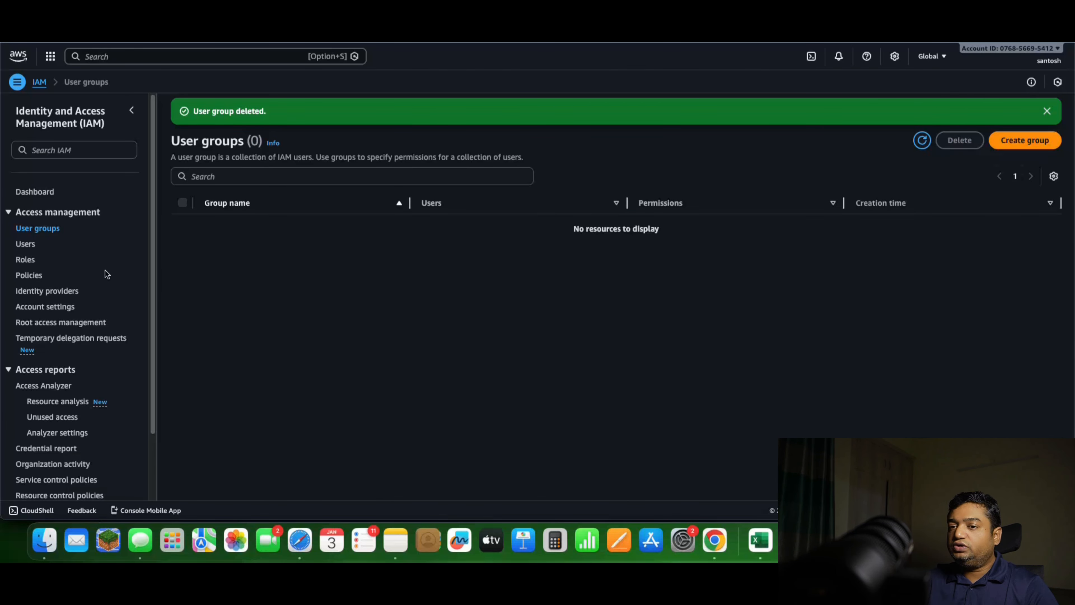
# Find the customer managed S3 access policy made for the test user and delete it, confirming with the policy's name
pyautogui.click(26, 276)
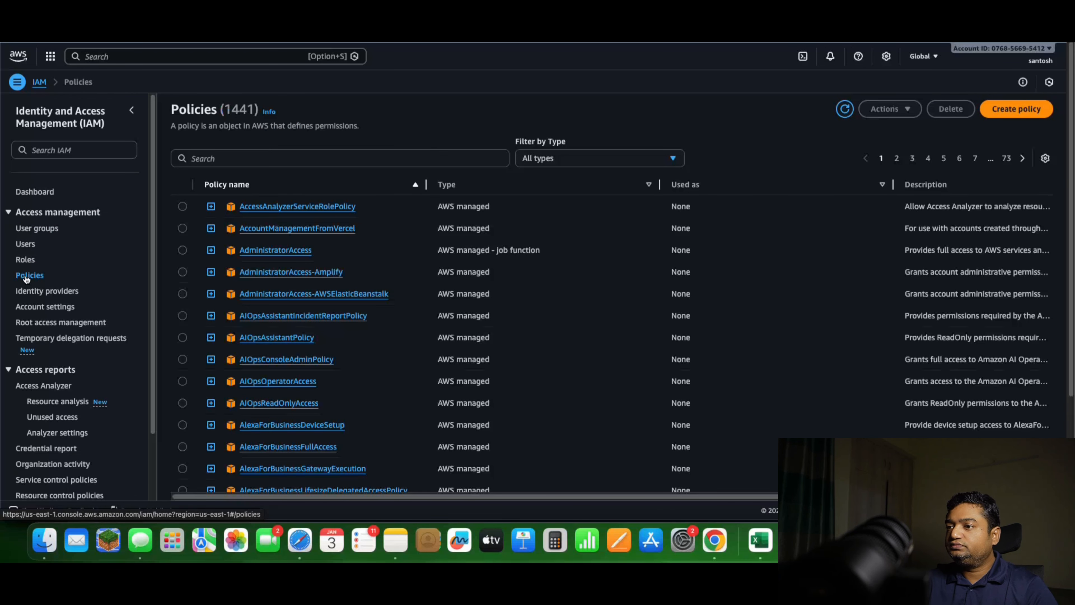
pyautogui.click(234, 158)
pyautogui.write('santo')
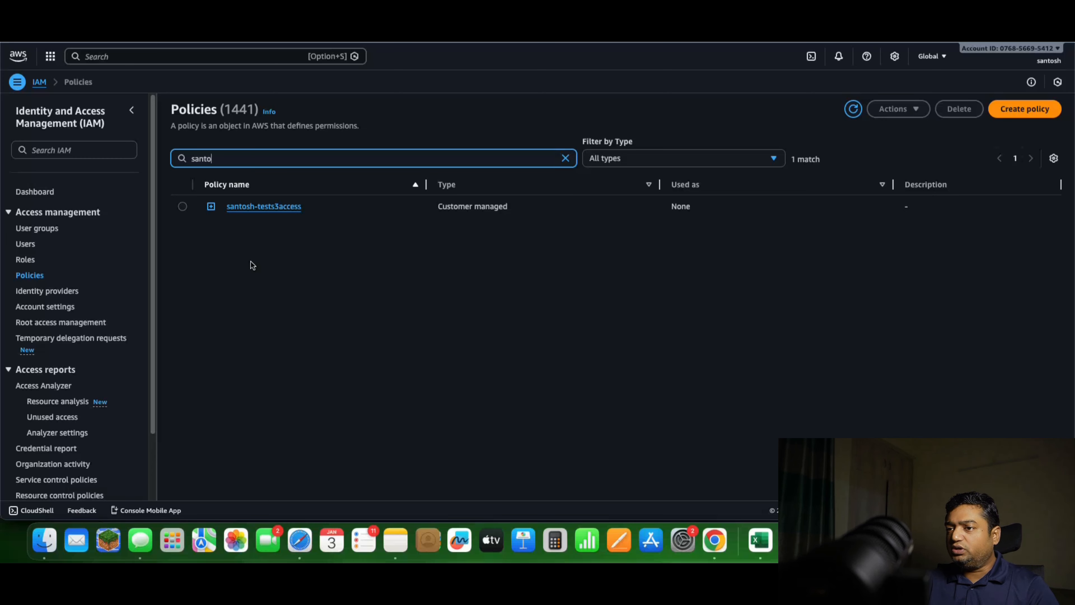
pyautogui.click(183, 207)
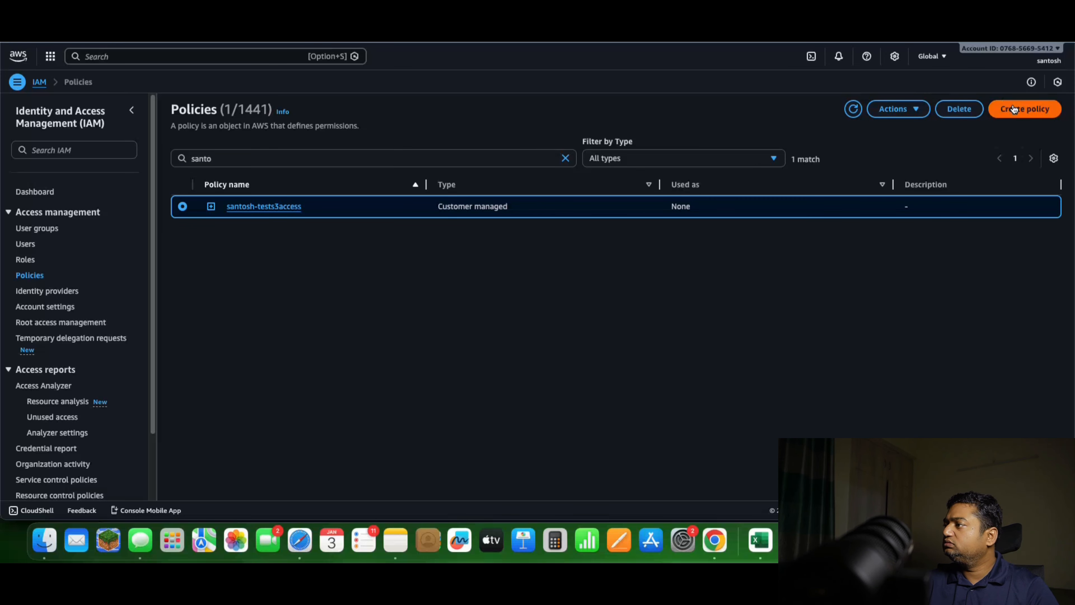
pyautogui.click(956, 113)
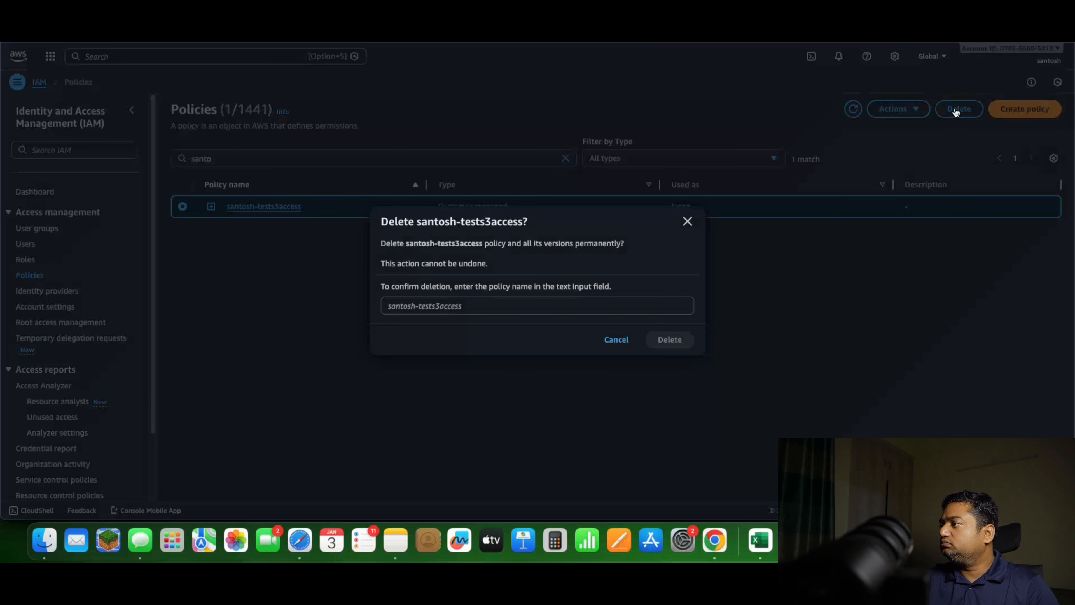
pyautogui.moveTo(417, 221); pyautogui.dragTo(521, 221)
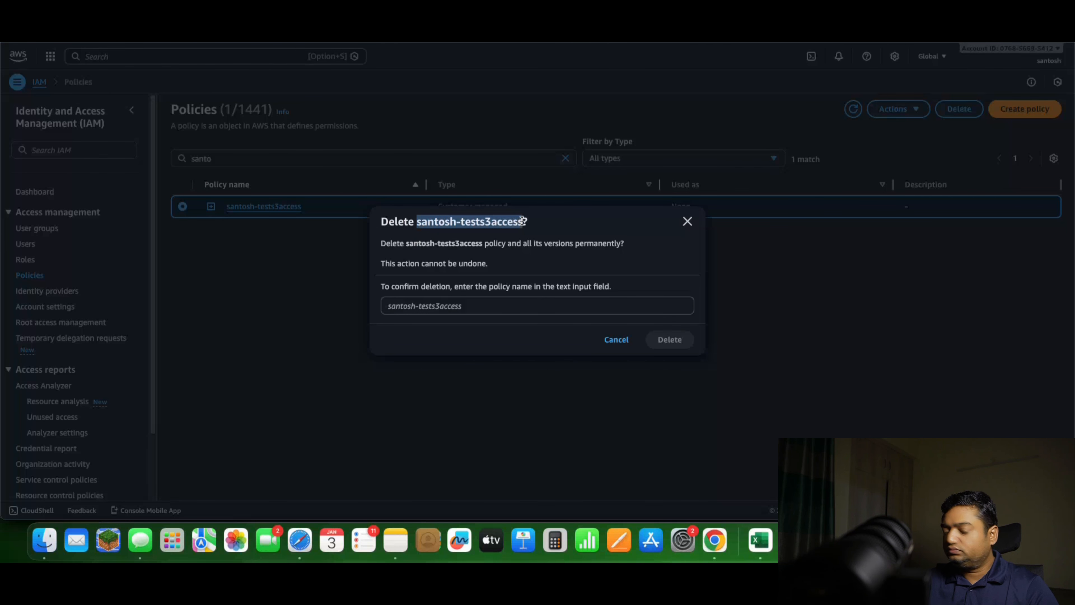
pyautogui.press('super+c')
pyautogui.click(456, 309)
pyautogui.press('super+v')
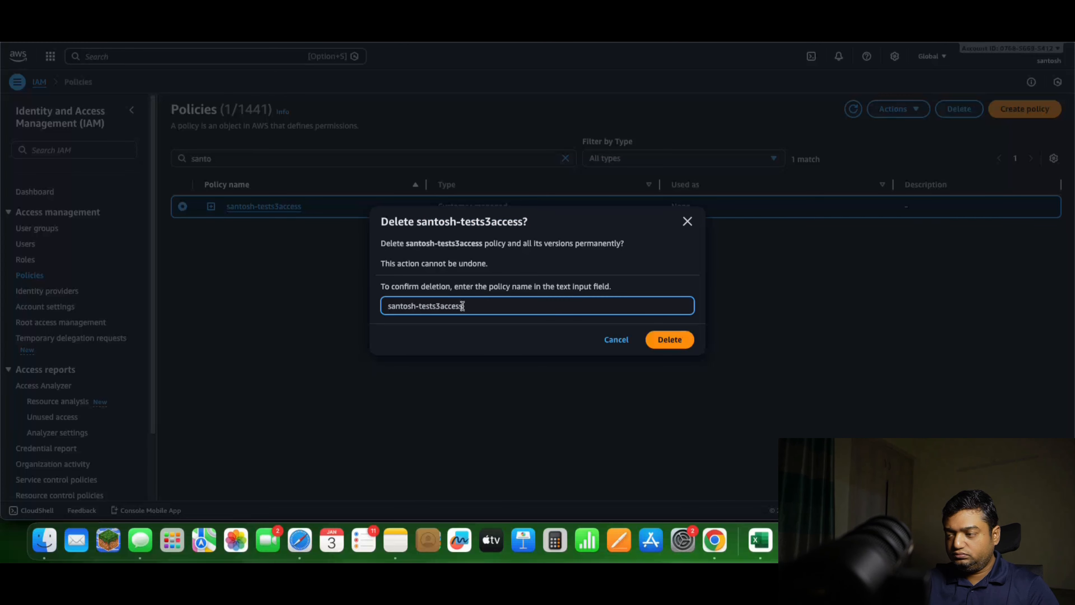
pyautogui.click(661, 337)
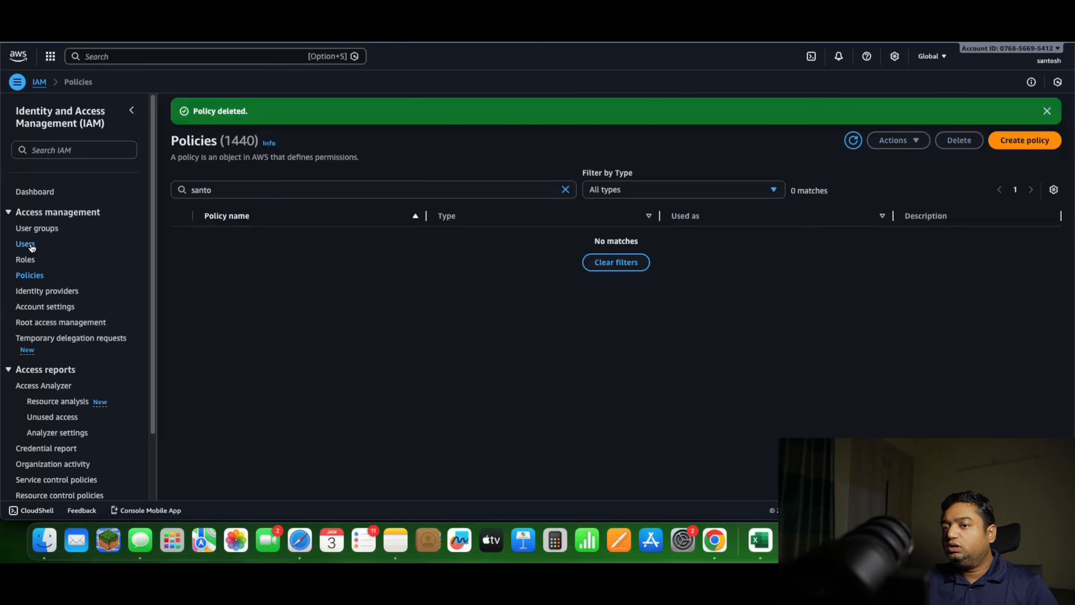
# Start a new IAM role with AWS account as the trusted entity type, trusting this account
pyautogui.click(36, 229)
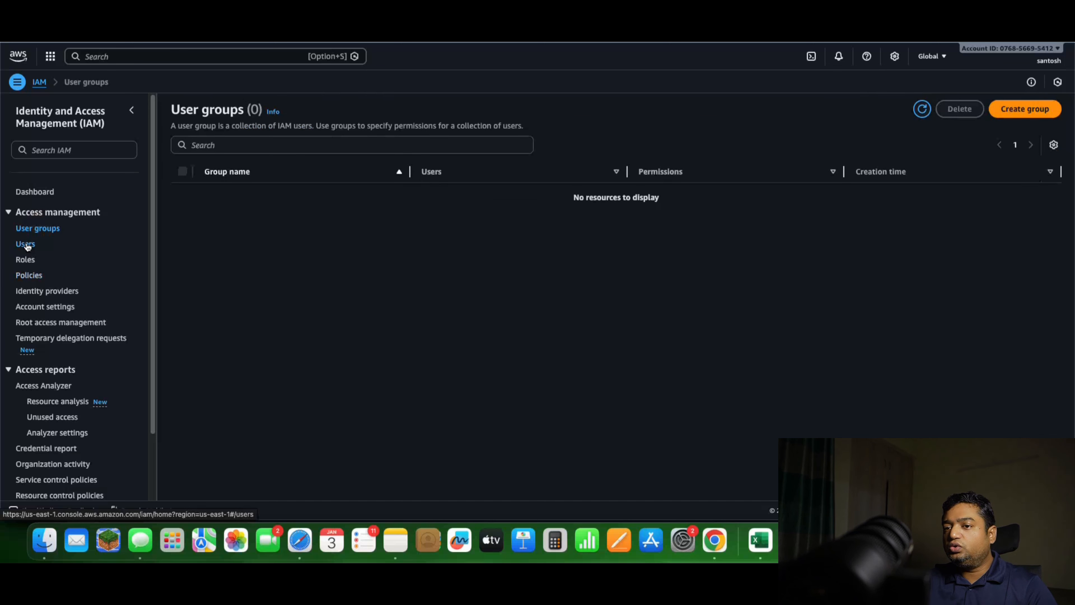
pyautogui.click(26, 244)
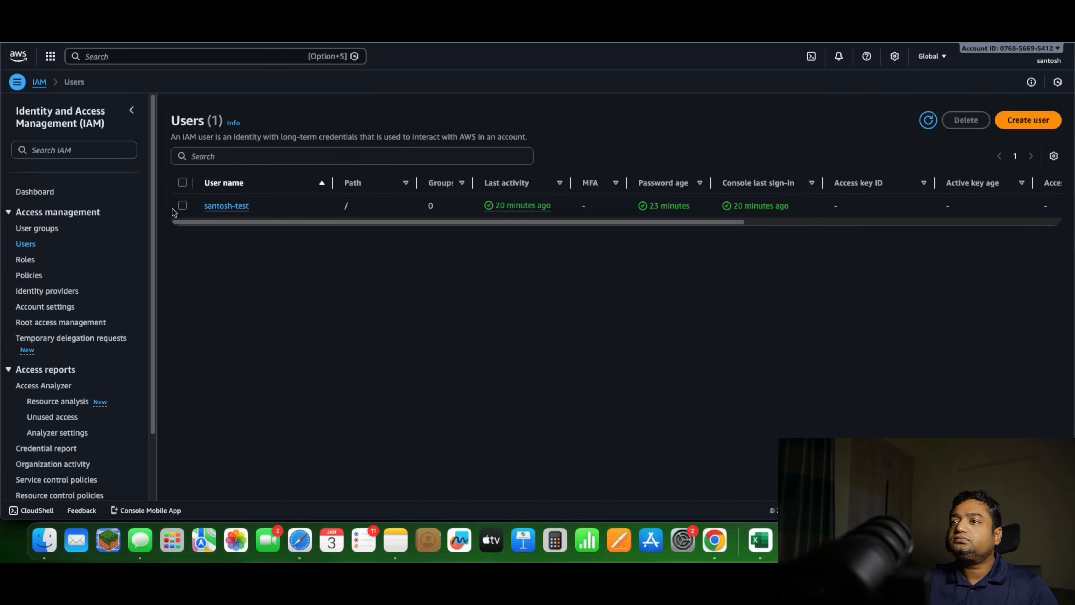
pyautogui.click(26, 260)
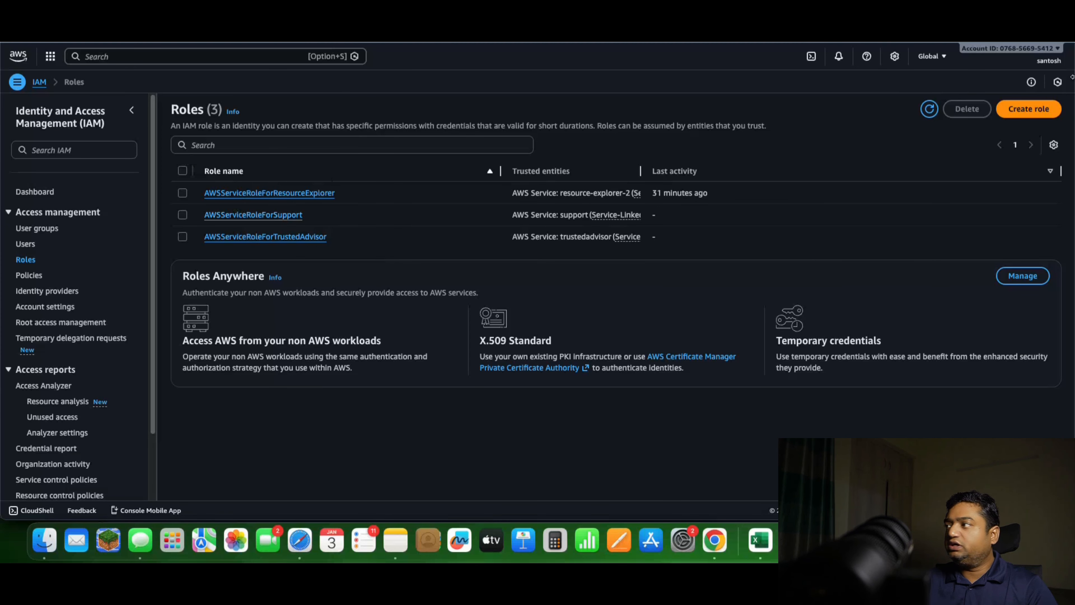
pyautogui.click(1030, 115)
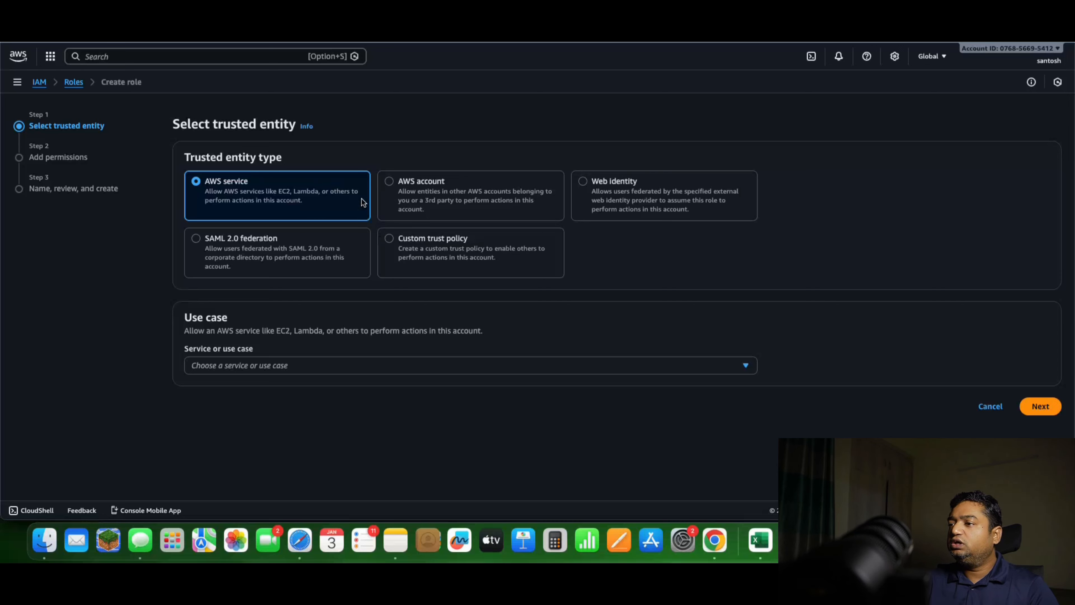
pyautogui.click(389, 182)
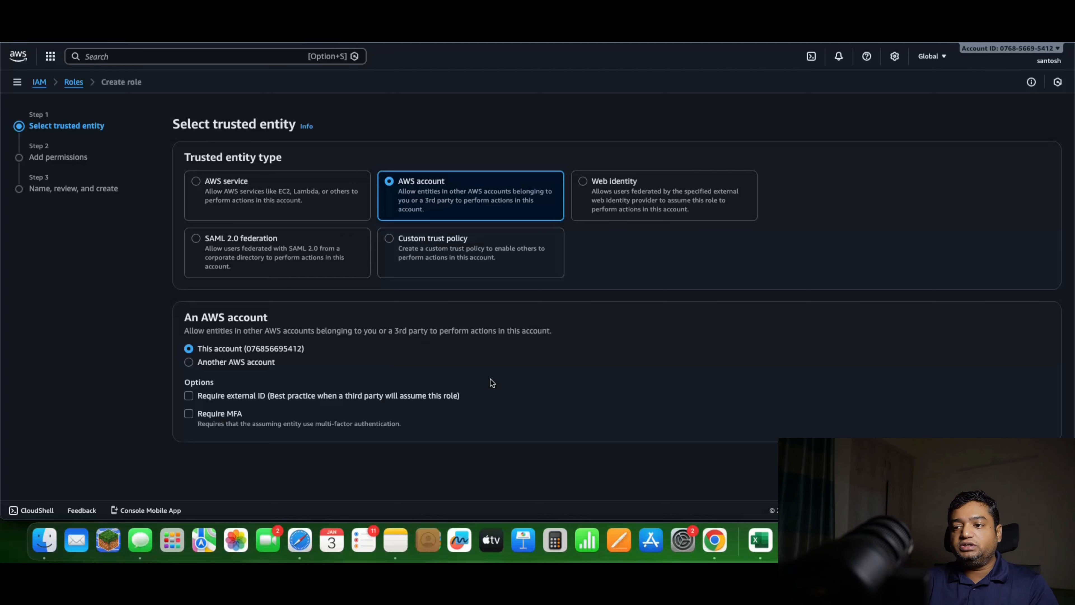
pyautogui.click(190, 363)
pyautogui.click(189, 348)
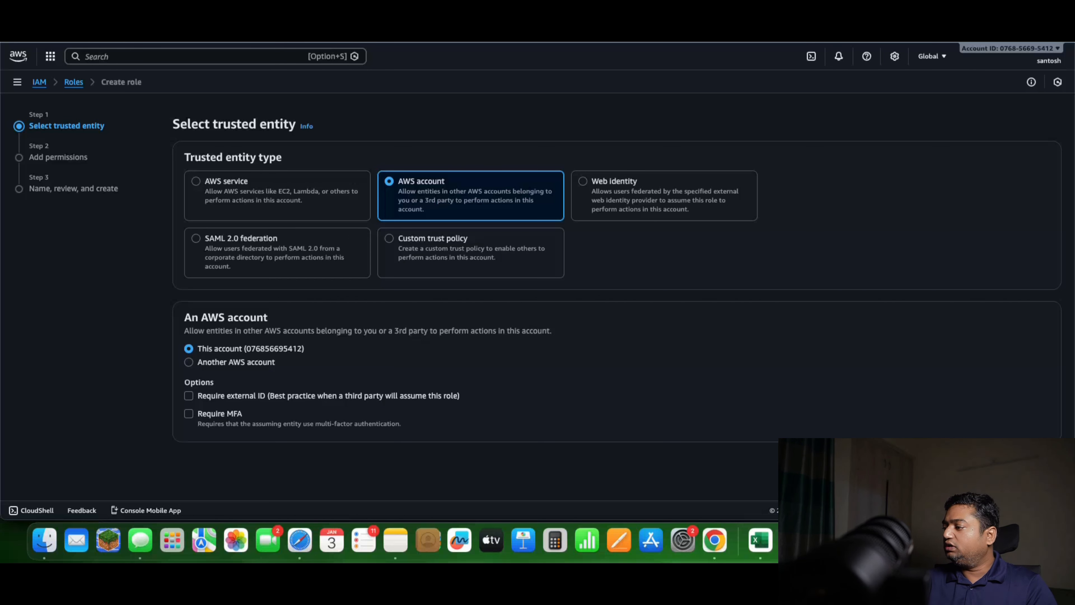
pyautogui.click(1042, 462)
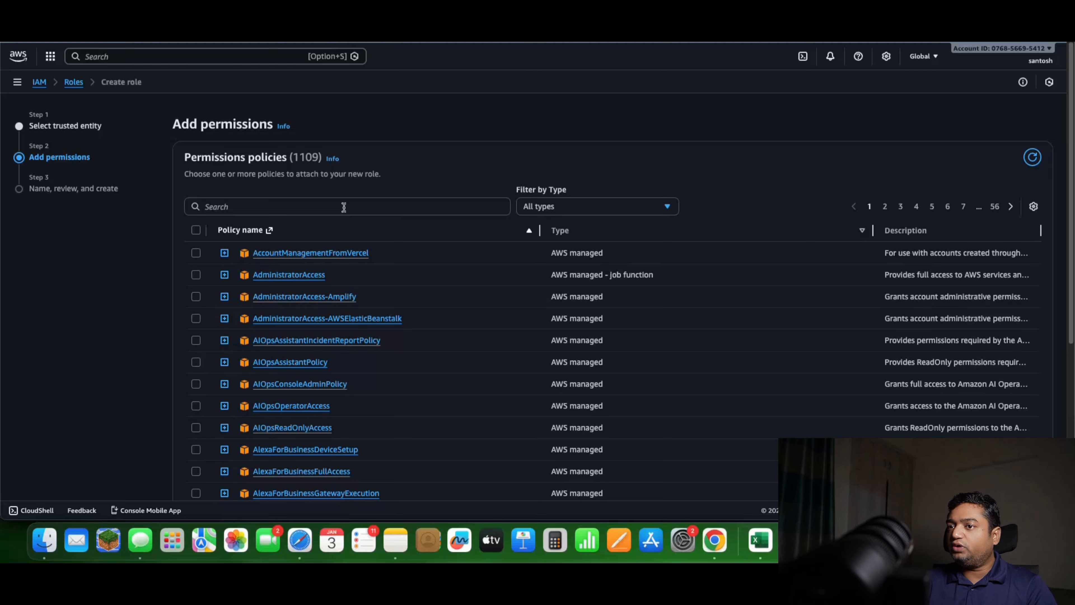
# Search the permissions policies for "s3" and add AmazonS3FullAccess to the new role
pyautogui.click(352, 203)
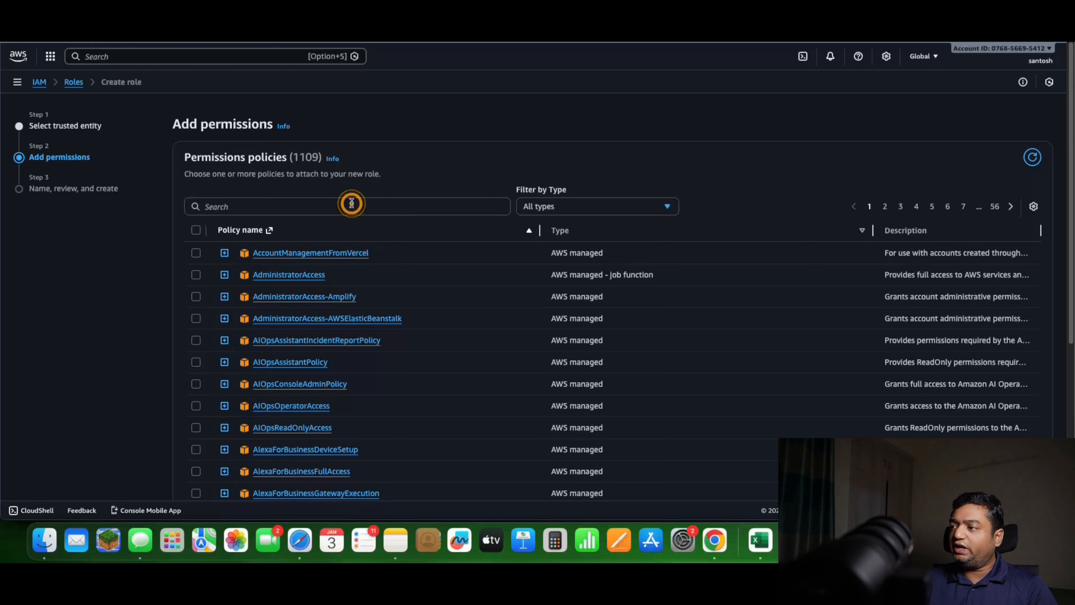
pyautogui.write('s3')
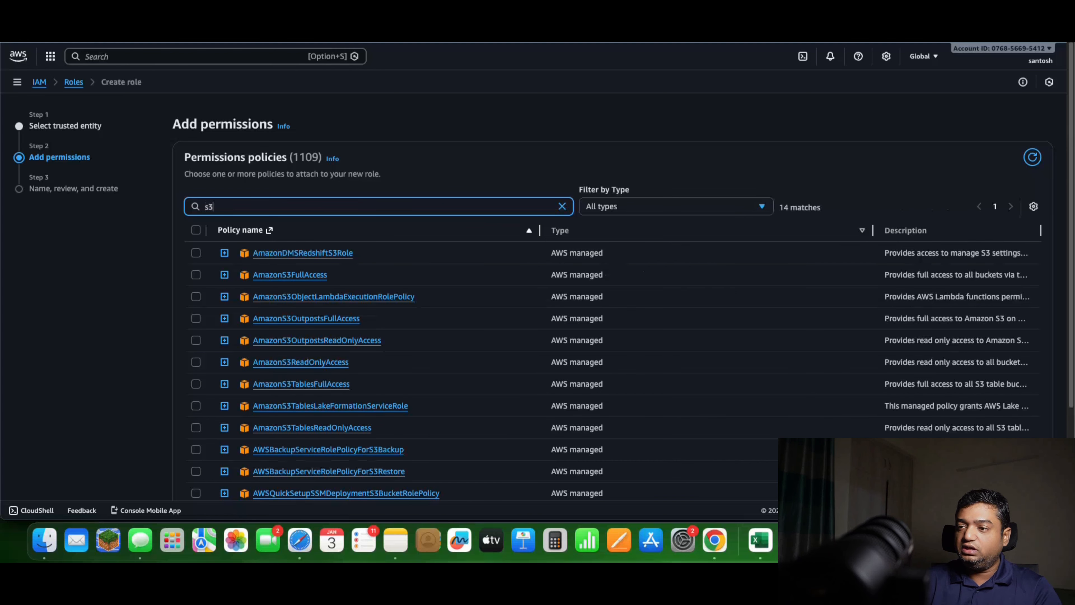
pyautogui.click(224, 275)
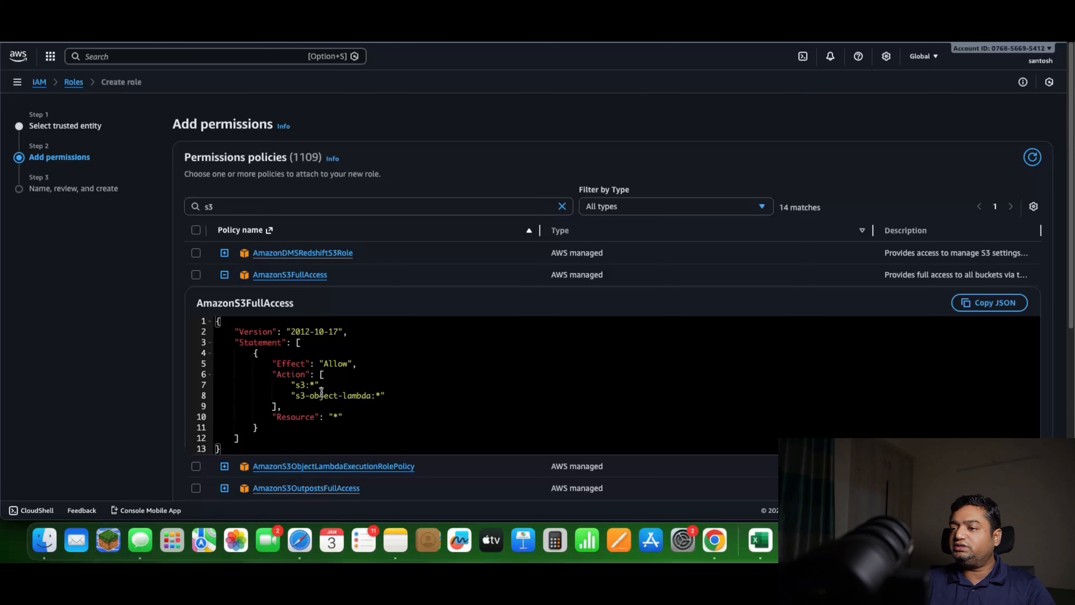
pyautogui.click(196, 276)
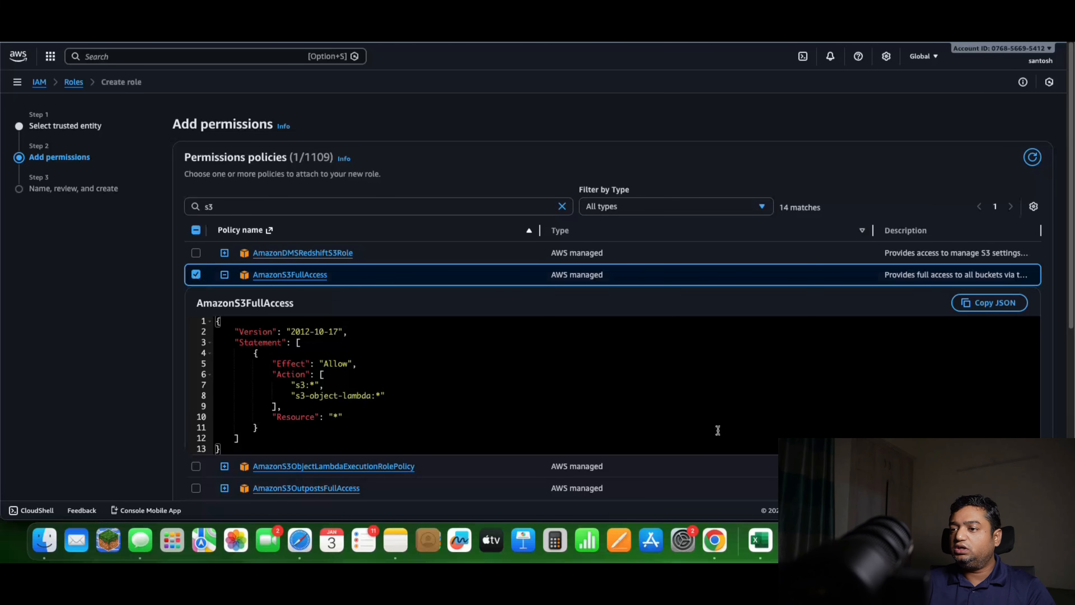
pyautogui.scroll(-10, 1071, 253)
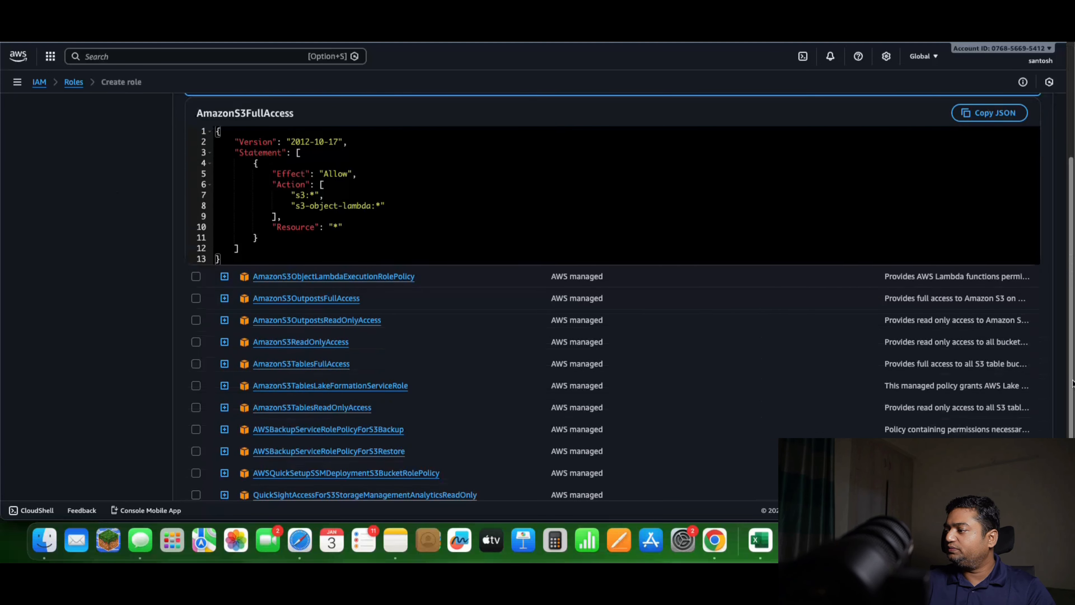
pyautogui.click(1033, 468)
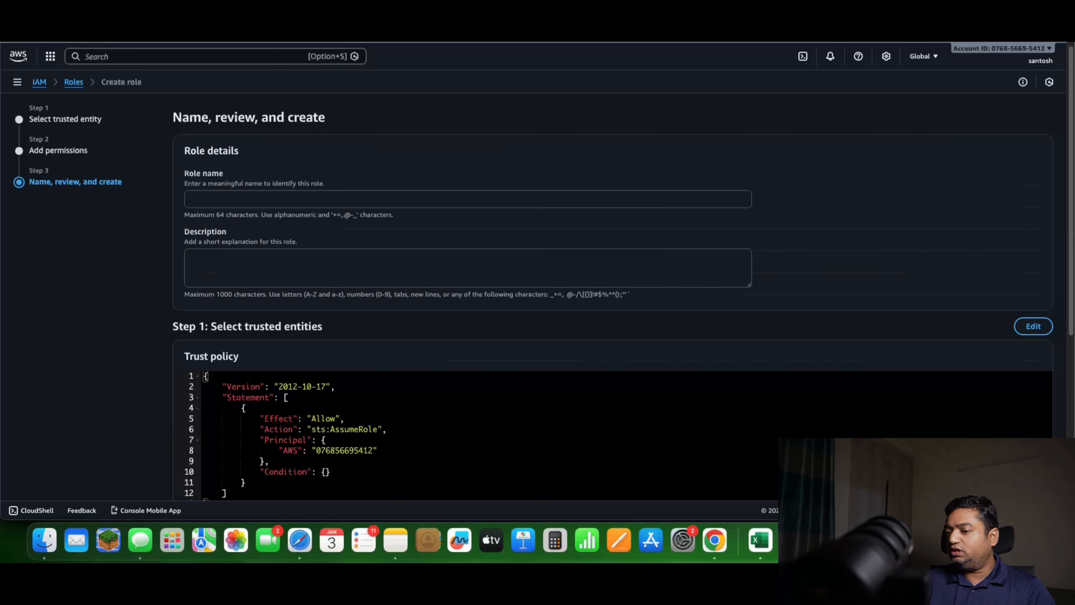
# Name the role with the account owner's first name followed by "-testroles3access", review its trust policy, and create it
pyautogui.click(229, 200)
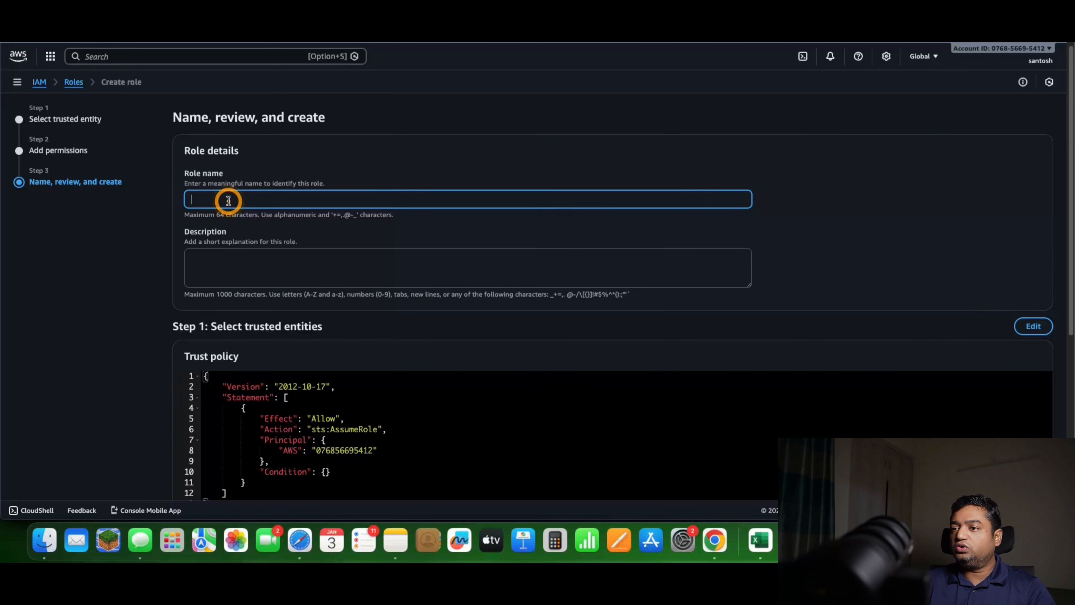
pyautogui.write('santo')
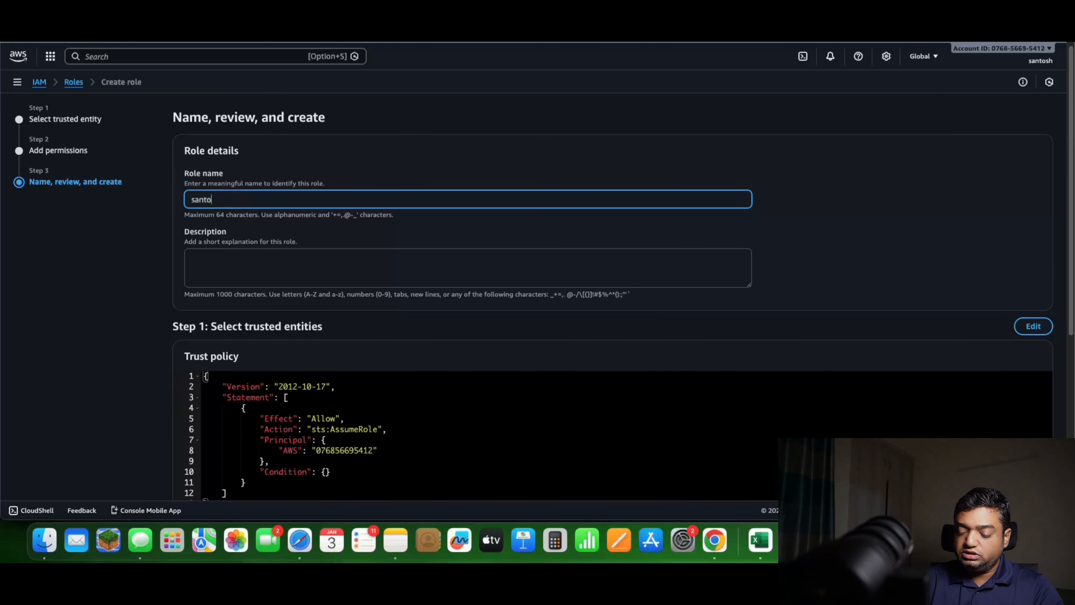
pyautogui.write('sh-testroles2')
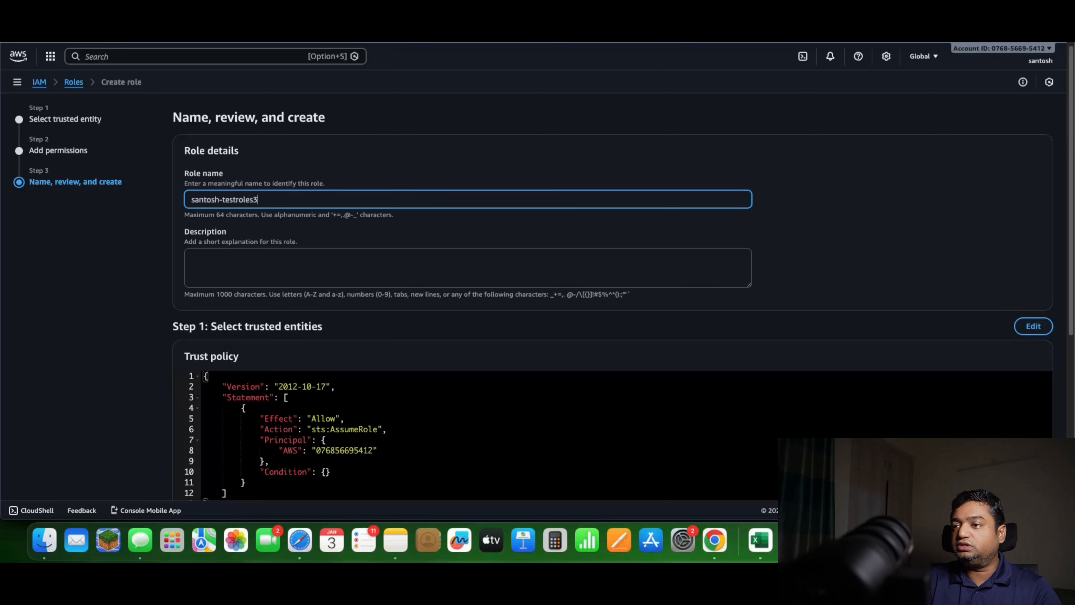
pyautogui.write('access')
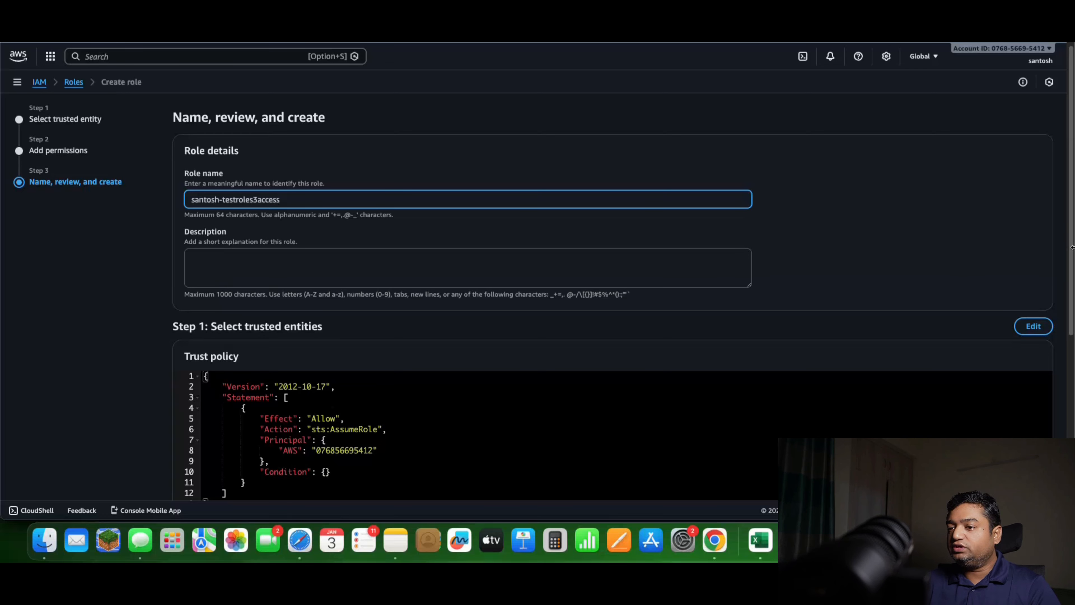
pyautogui.scroll(-5, 1071, 246)
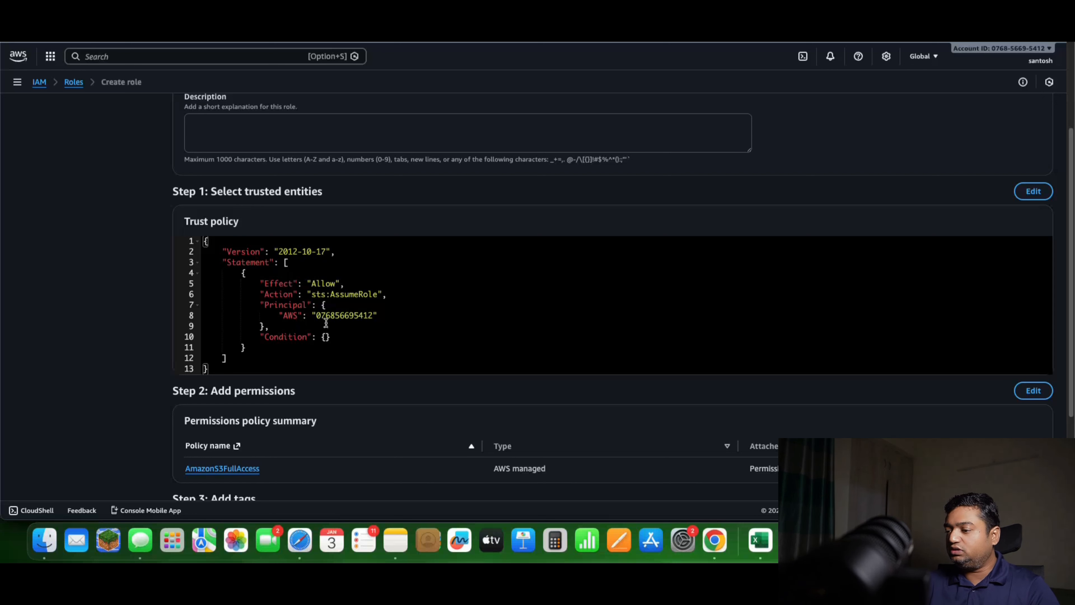
pyautogui.doubleClick(333, 317)
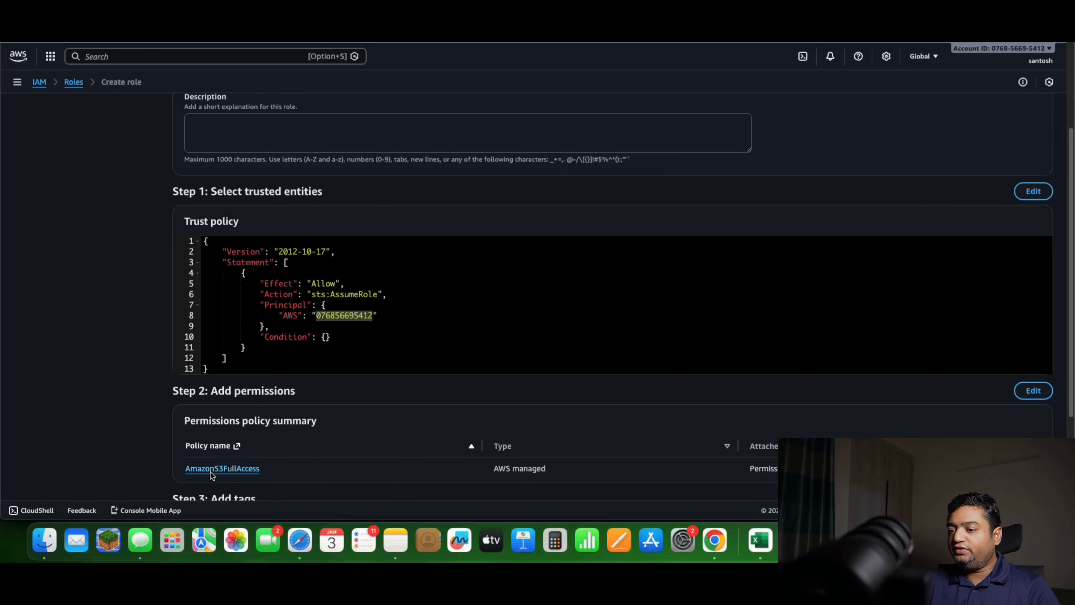
pyautogui.scroll(-5, 316, 468)
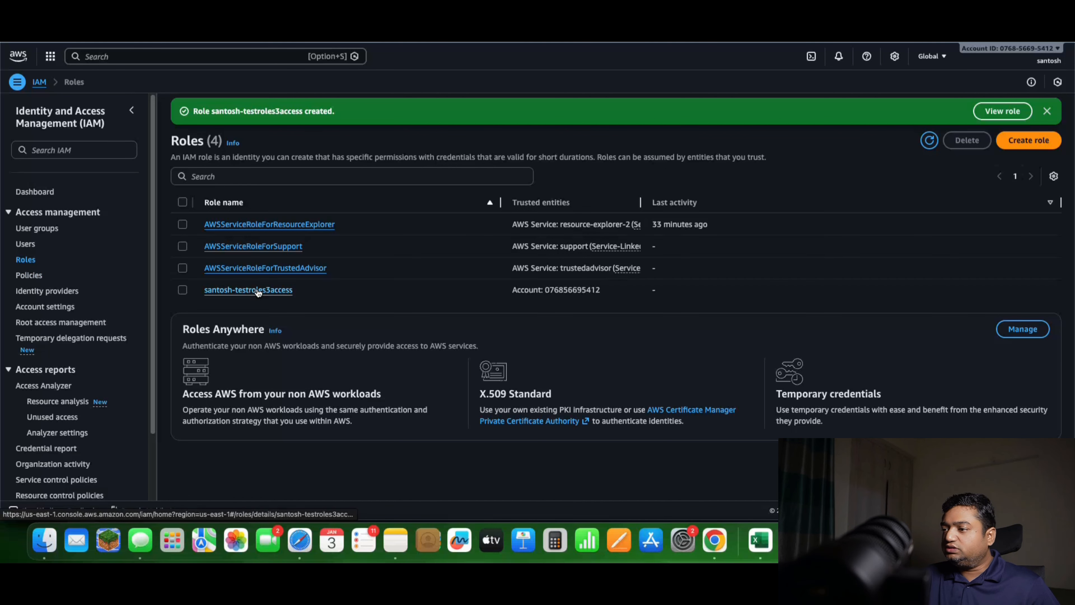
# Open the newly created role and review its summary and attached permissions
pyautogui.click(248, 290)
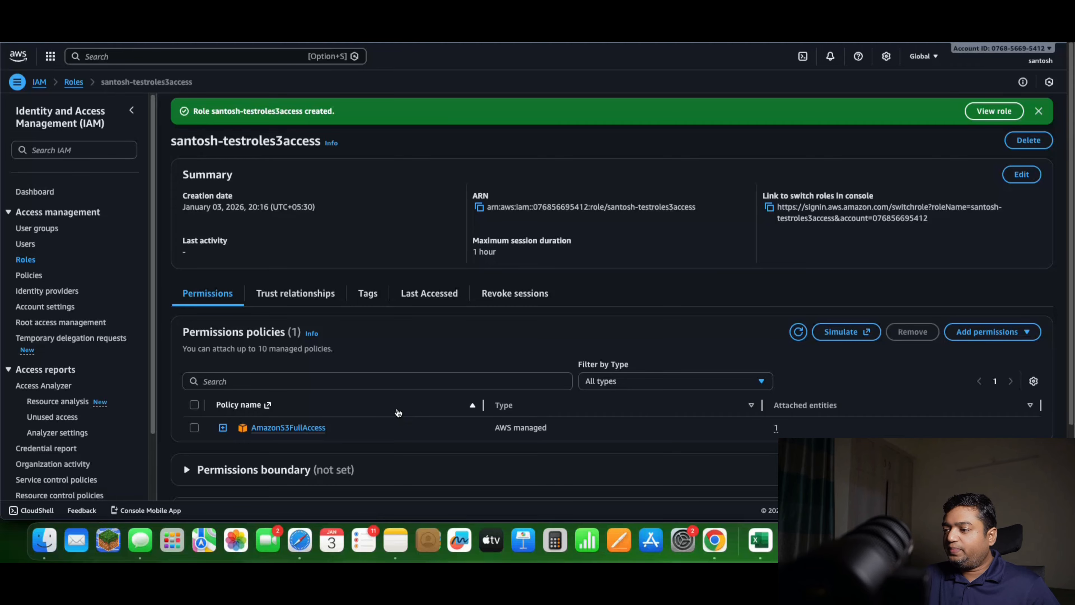
pyautogui.scroll(-3, 398, 412)
pyautogui.scroll(3, 398, 412)
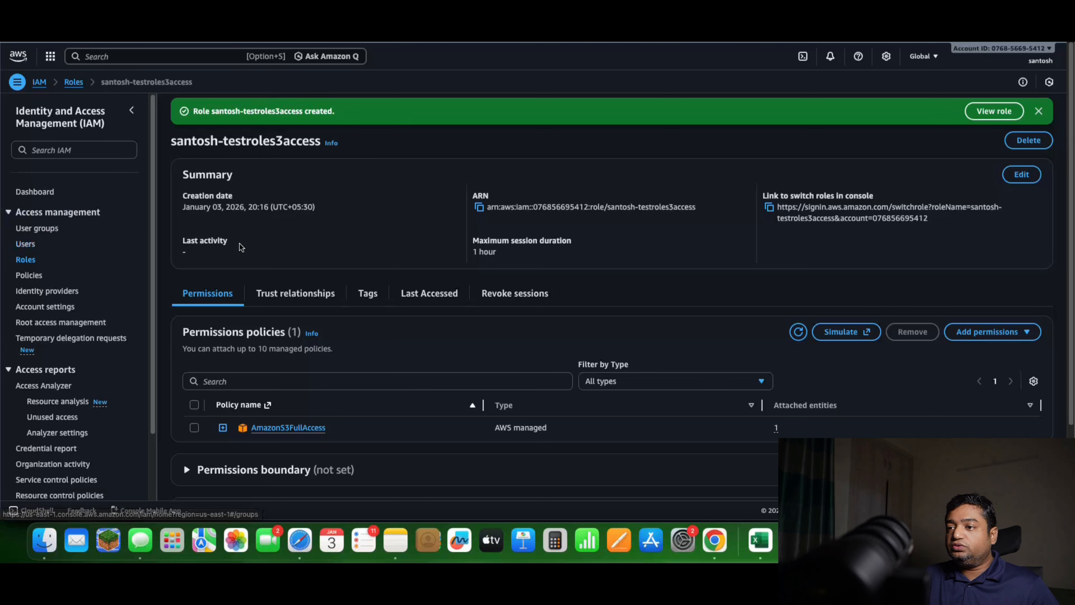
# Examine the test user's permissions policies in IAM and check their S3 bucket access in Safari
pyautogui.click(26, 244)
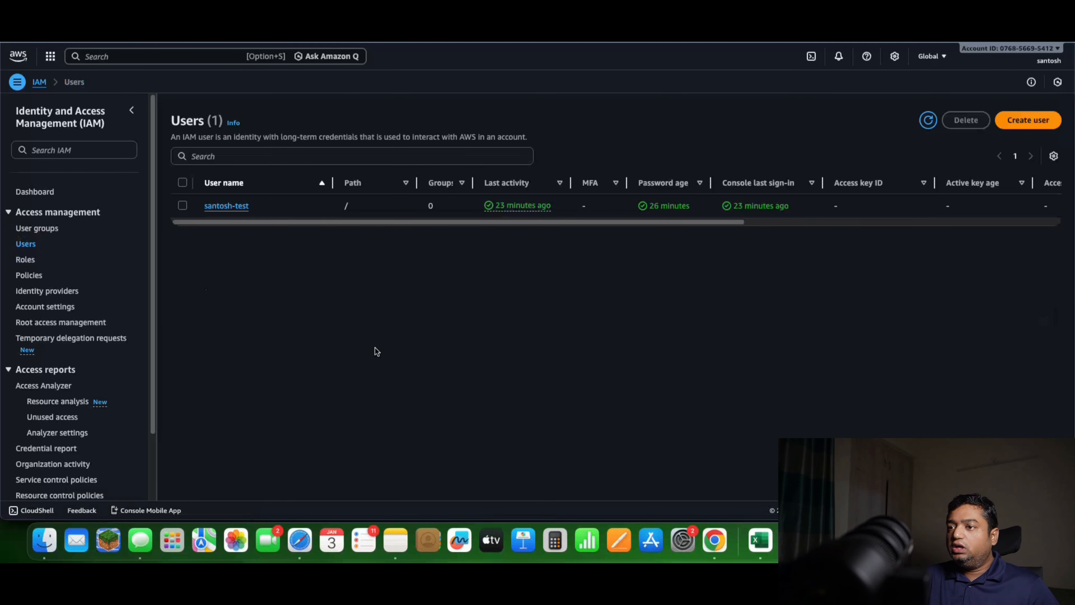
pyautogui.click(233, 210)
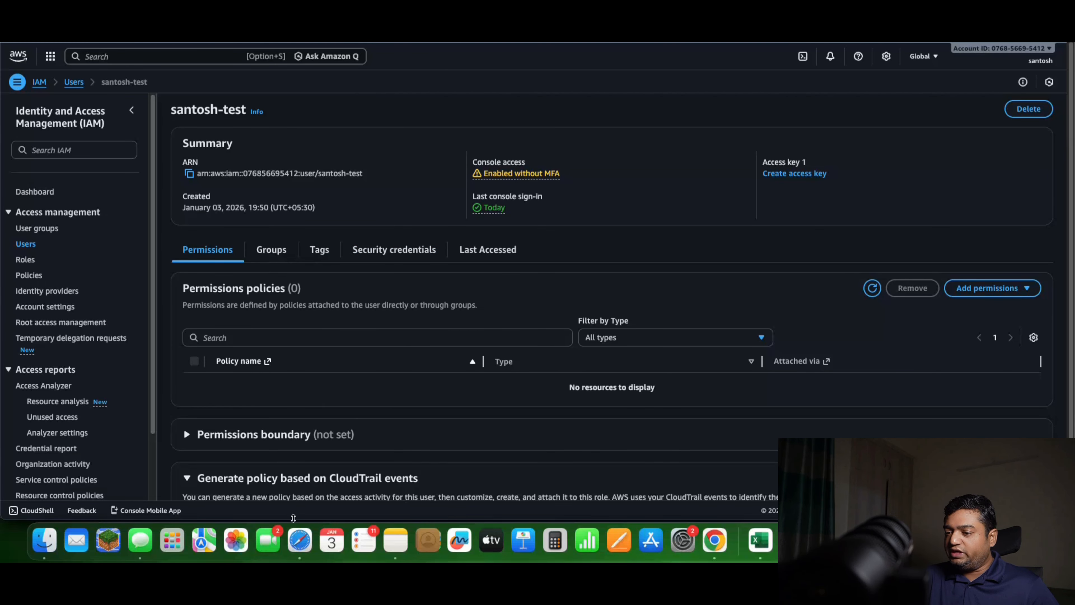
pyautogui.click(301, 535)
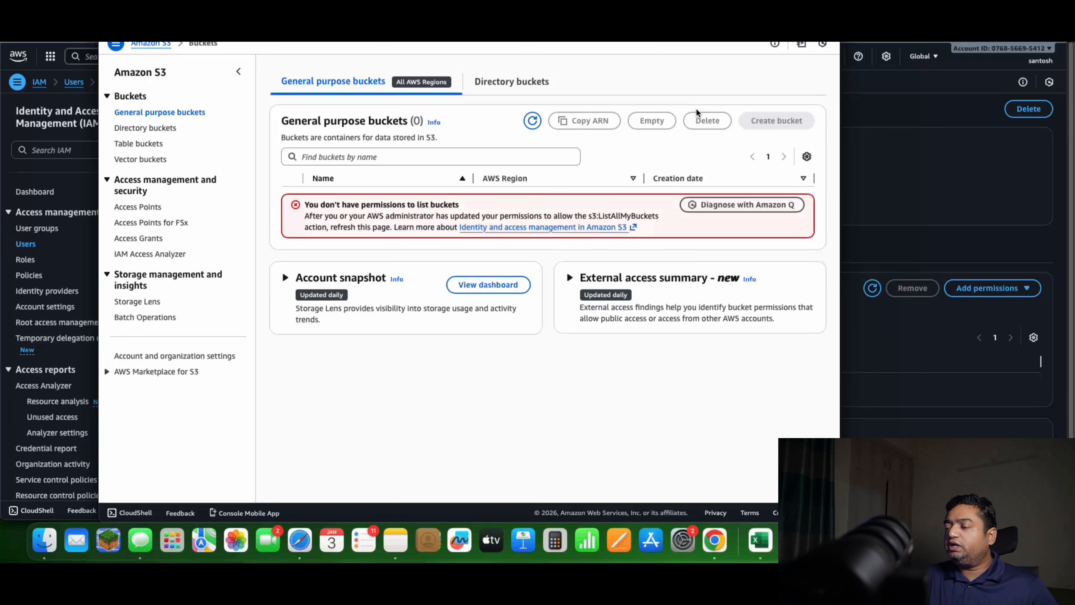
pyautogui.click(905, 175)
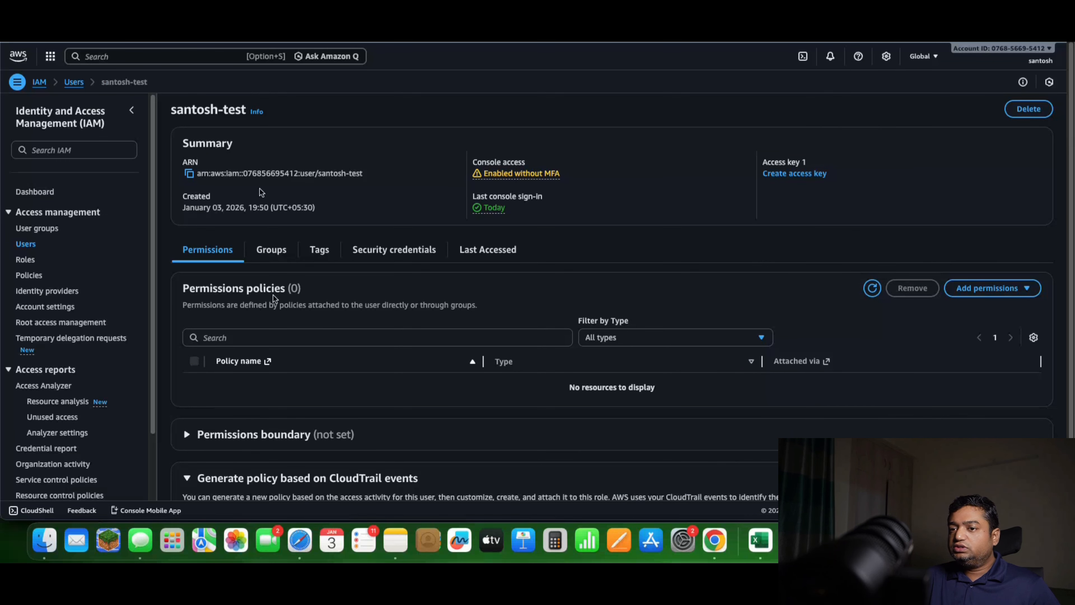
# Start an inline policy for the test user and switch its policy editor to JSON
pyautogui.click(27, 244)
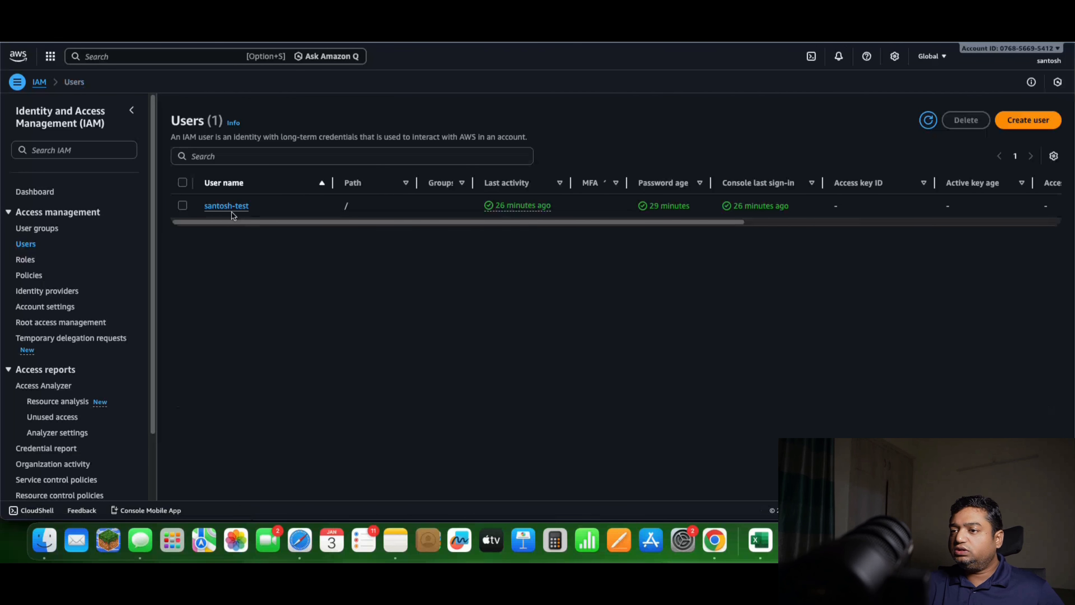
pyautogui.click(231, 210)
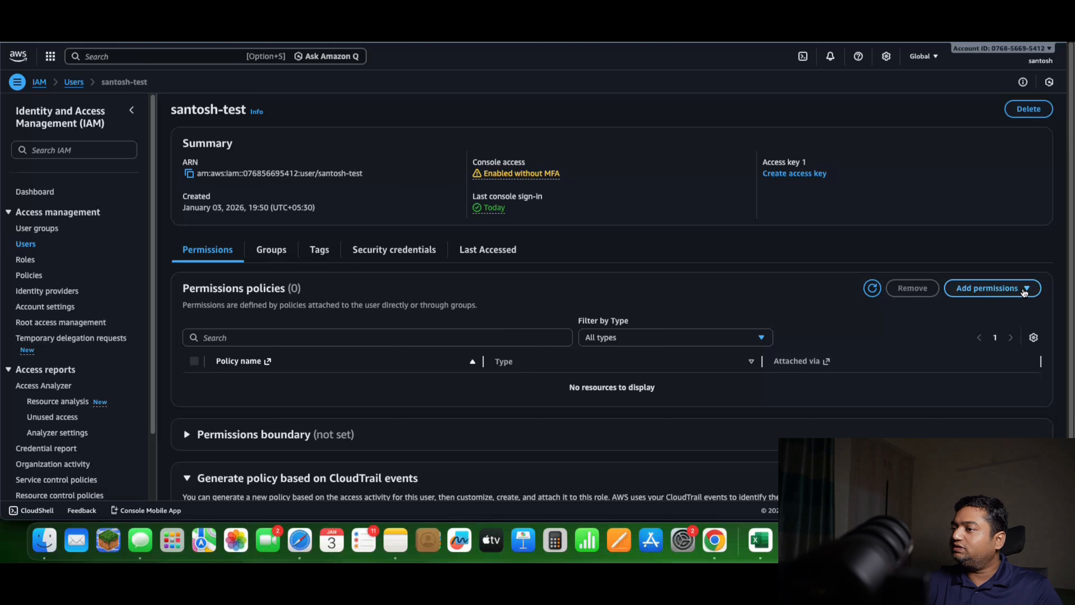
pyautogui.click(1009, 296)
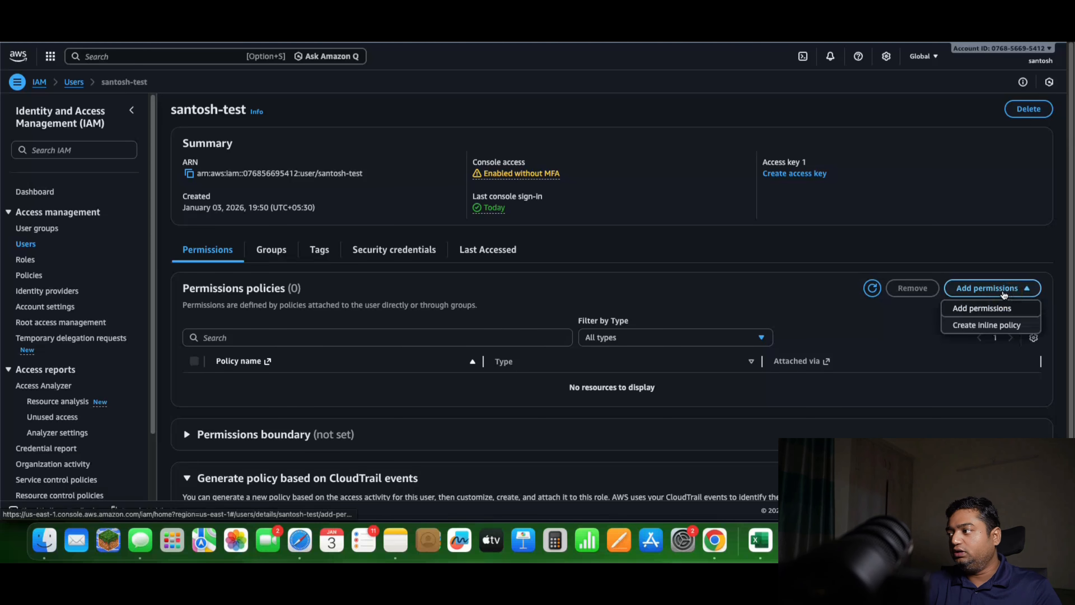
pyautogui.click(980, 328)
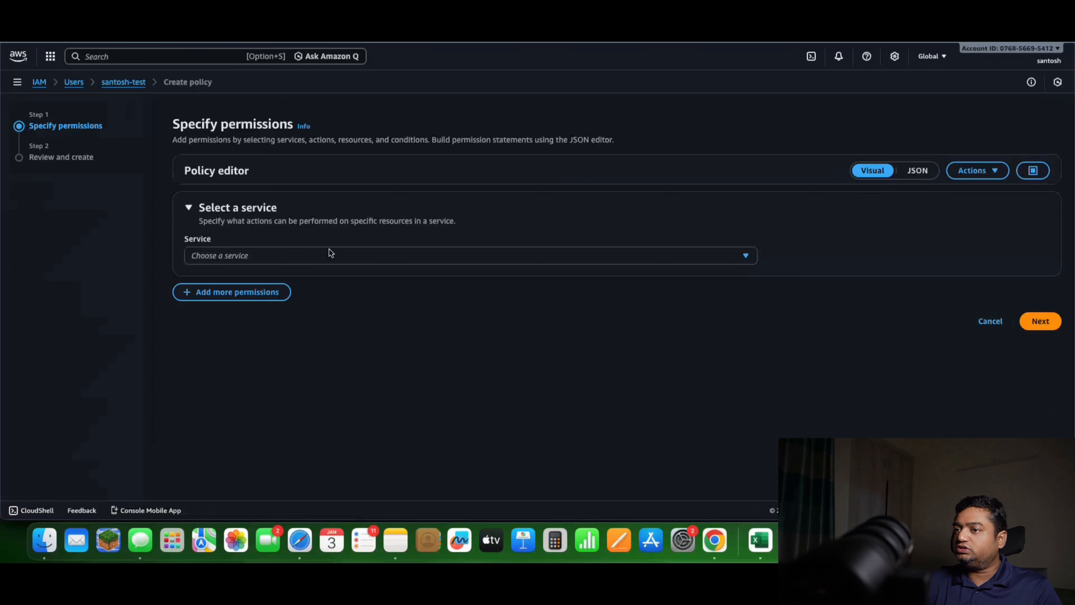
pyautogui.click(916, 170)
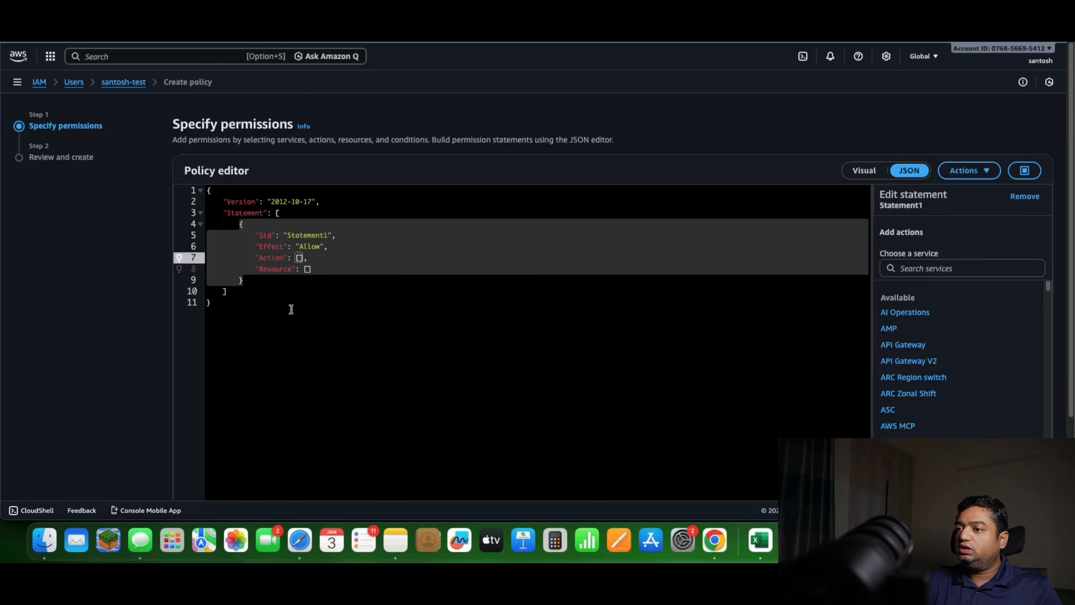
# Set the Sid of the inline policy's statement to "roles3access"
pyautogui.click(343, 289)
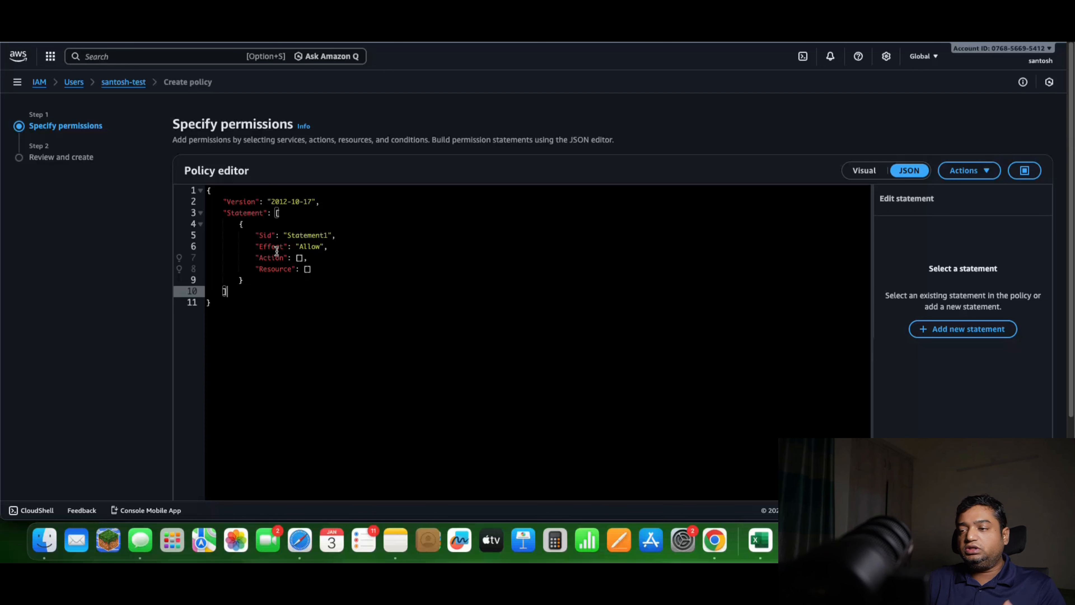
pyautogui.click(303, 253)
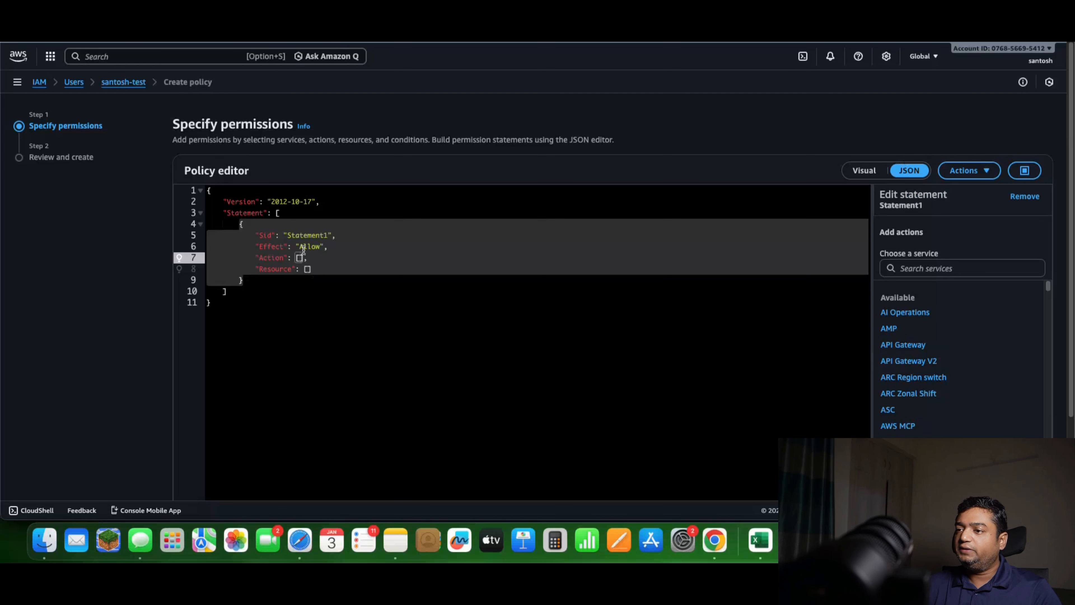
pyautogui.doubleClick(300, 235)
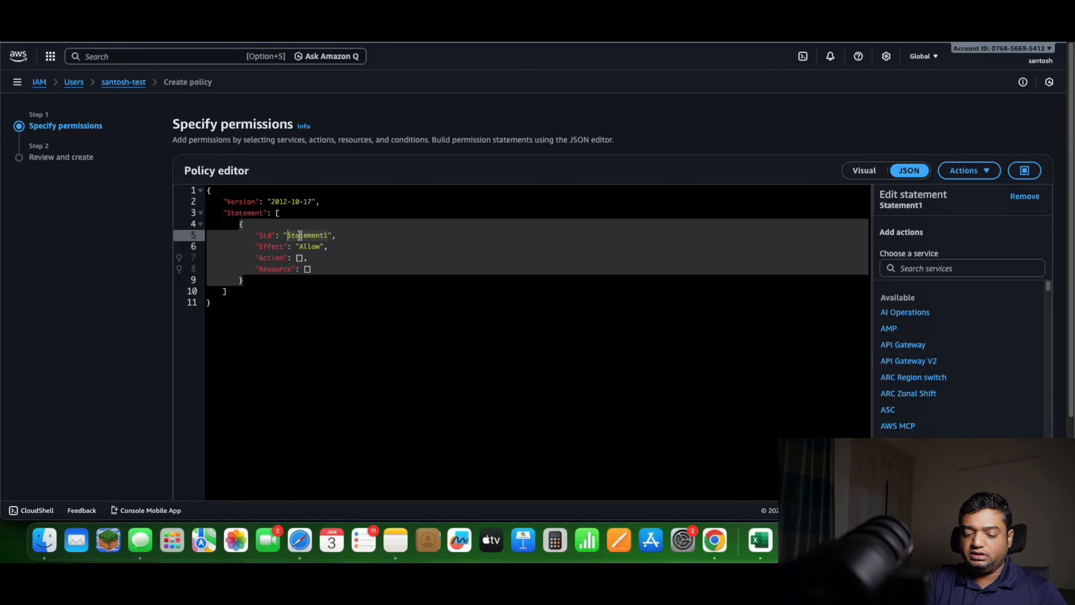
pyautogui.write('roles3access')
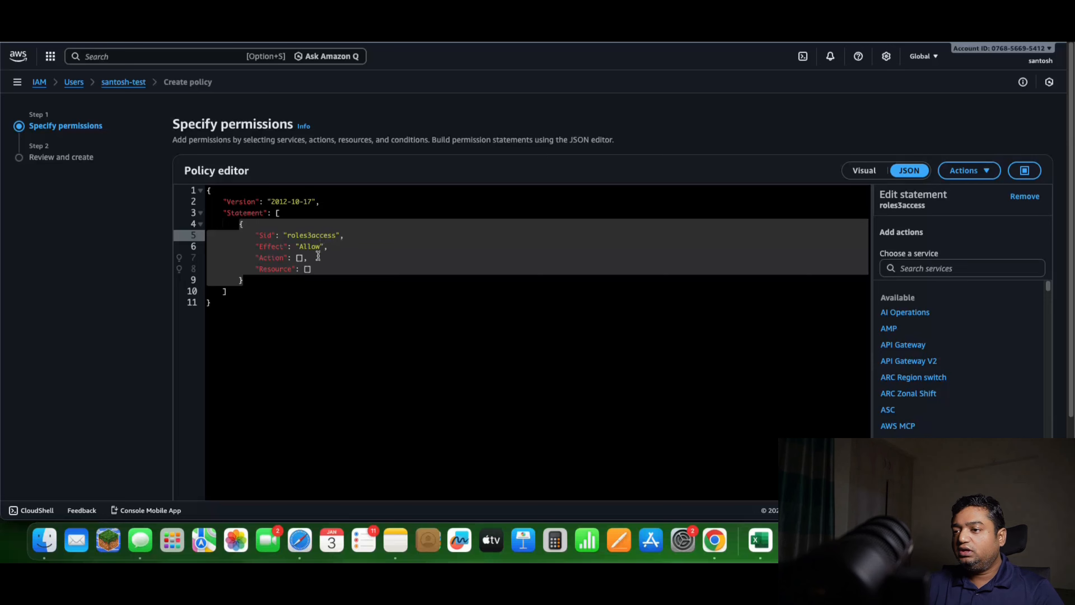
# Set the Action of the inline policy's statement to "sts:AssumeRole"
pyautogui.click(304, 258)
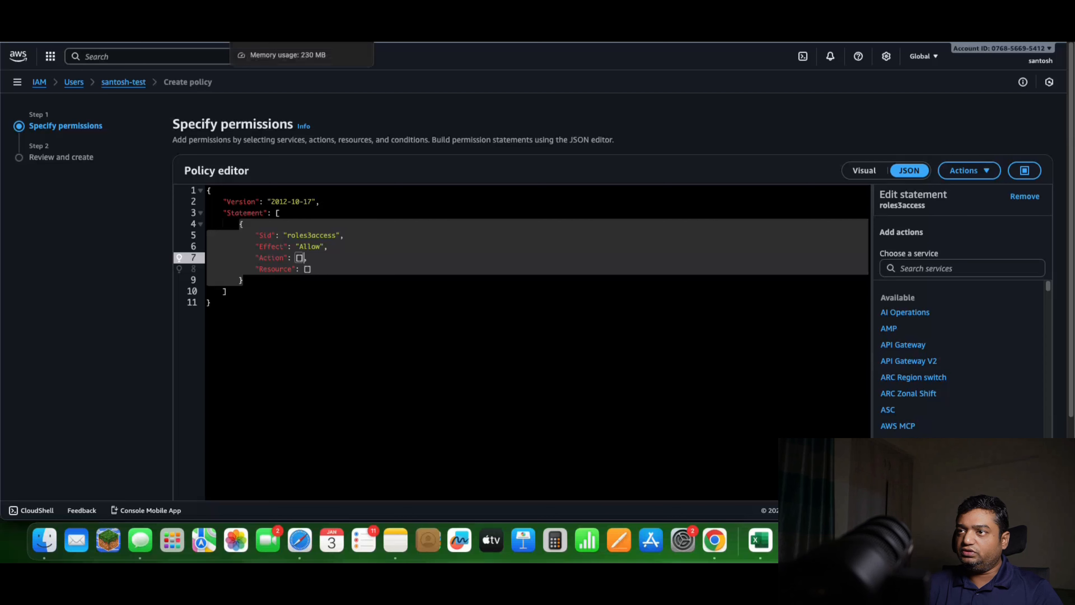
pyautogui.click(296, 17)
pyautogui.click(394, 113)
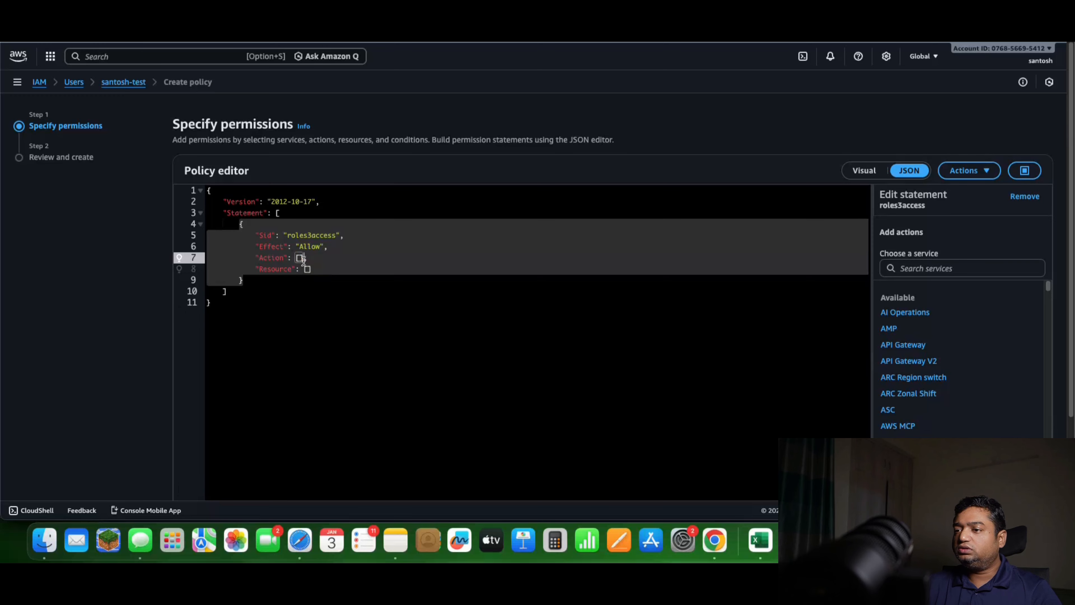
pyautogui.press('BackSpace')
pyautogui.write('"')
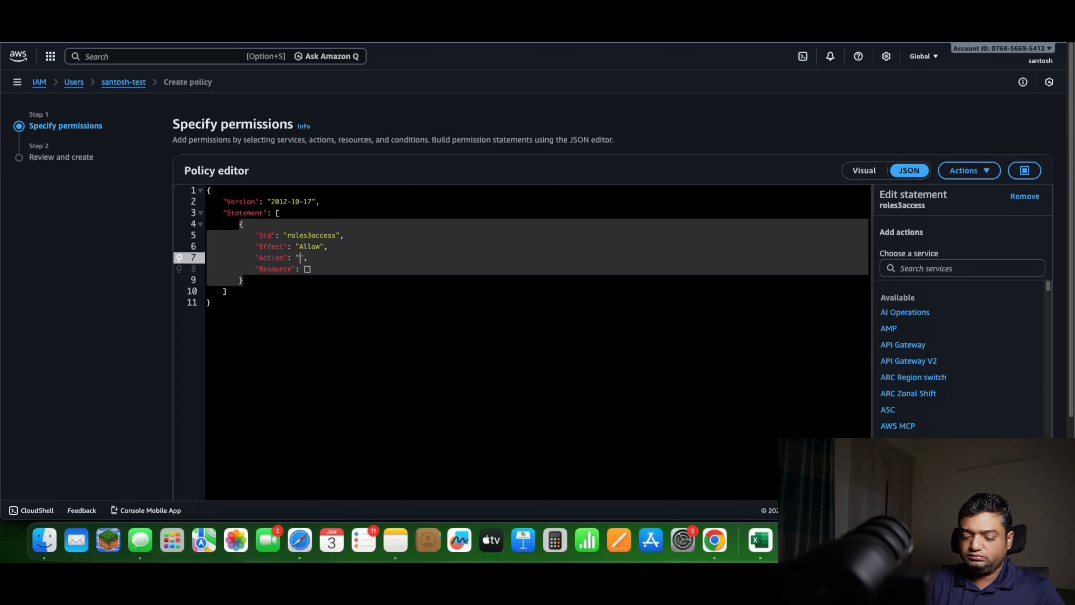
pyautogui.write('sts:assumeRole')
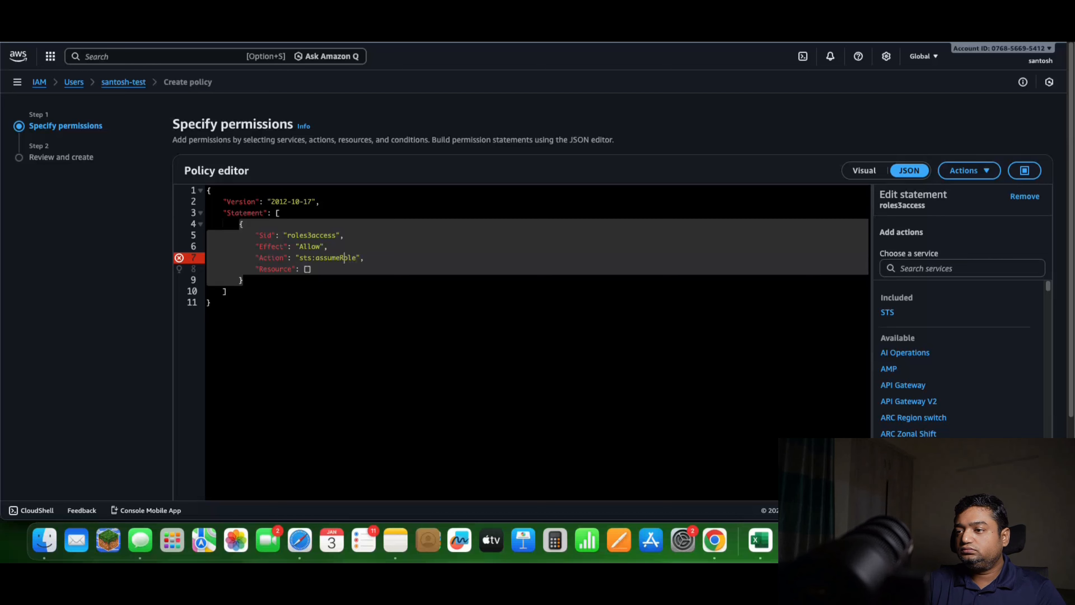
pyautogui.press('Left')
pyautogui.press('Left')
pyautogui.press('BackSpace')
pyautogui.write('A')
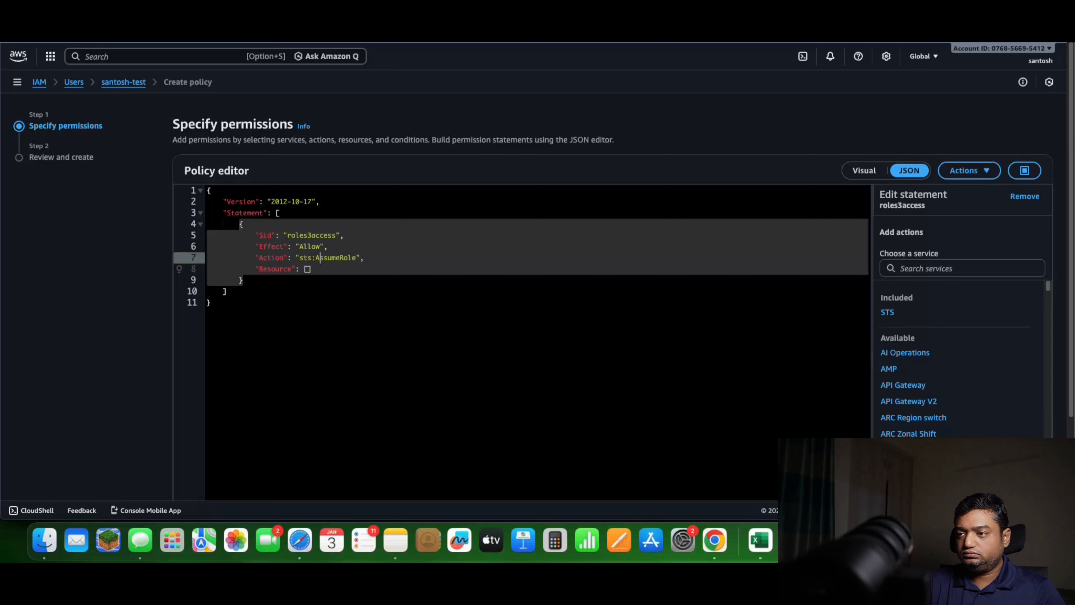
pyautogui.click(356, 322)
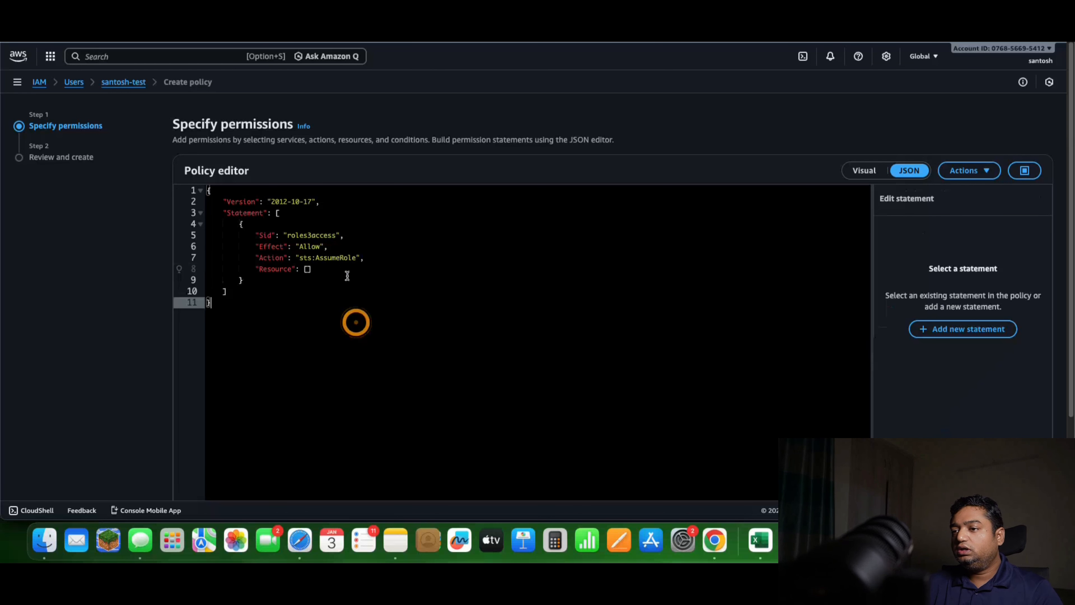
# Copy the ARN from the S3 access role's summary and set it as the Resource of the policy statement
pyautogui.click(312, 268)
pyautogui.press('BackSpace')
pyautogui.press('BackSpace')
pyautogui.write('"')
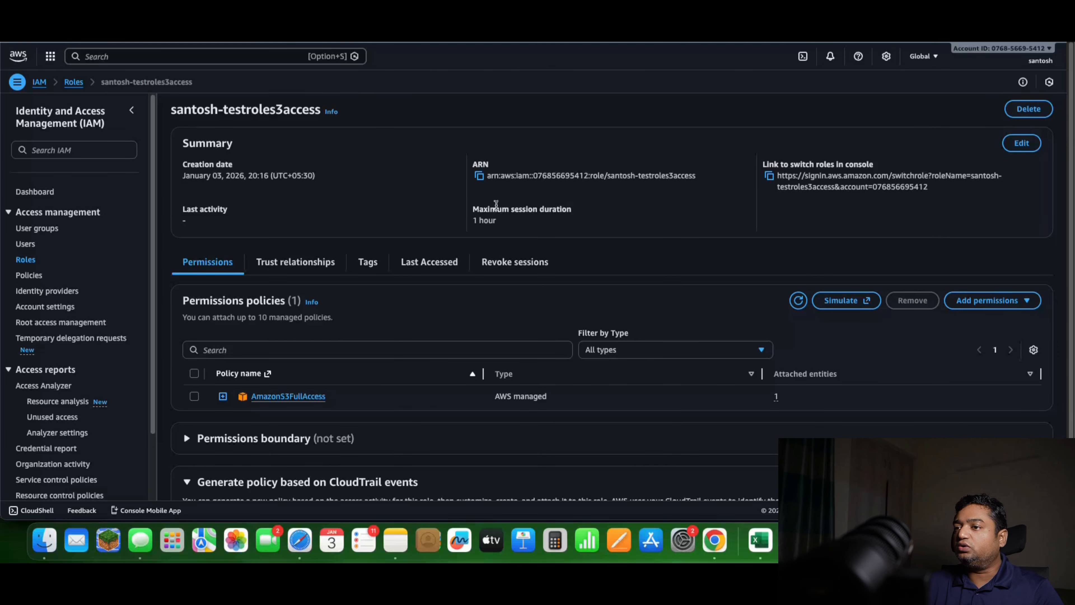
pyautogui.click(480, 176)
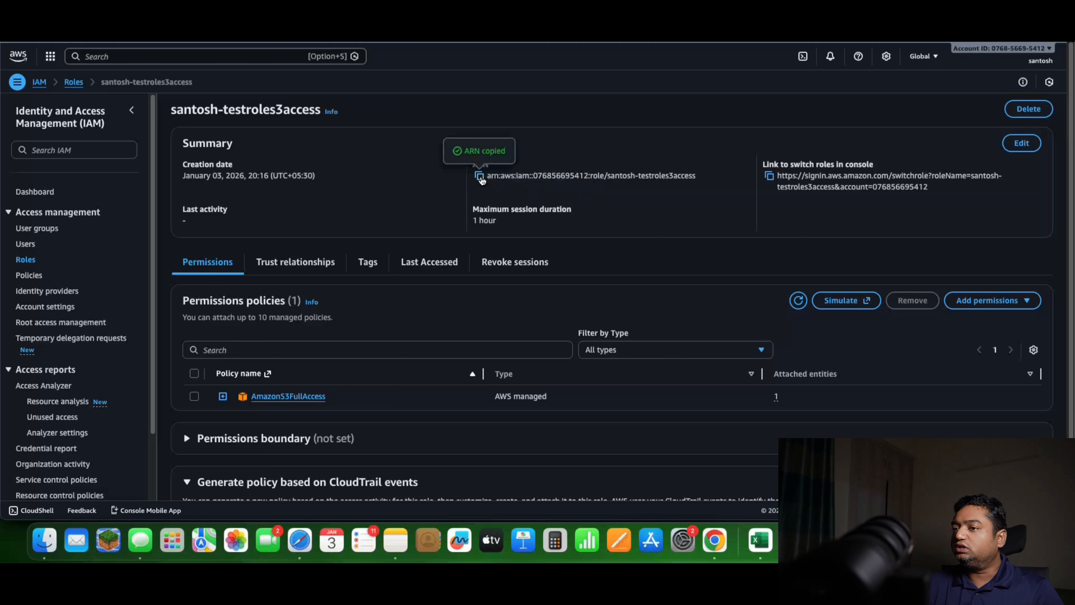
pyautogui.hotkey('ctrl', 'shift', 'Tab')
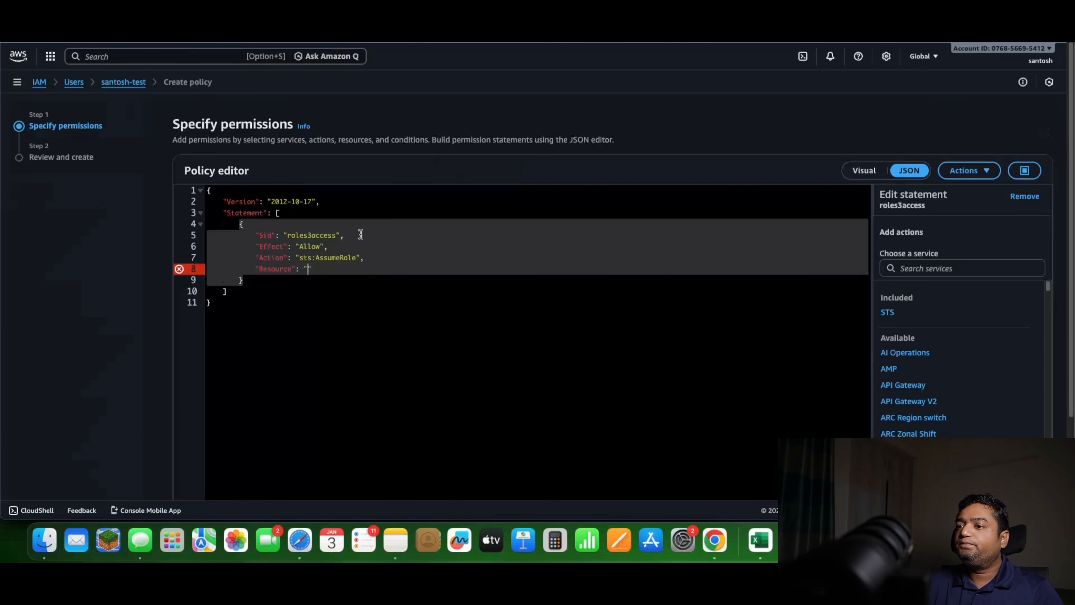
pyautogui.press('super+v')
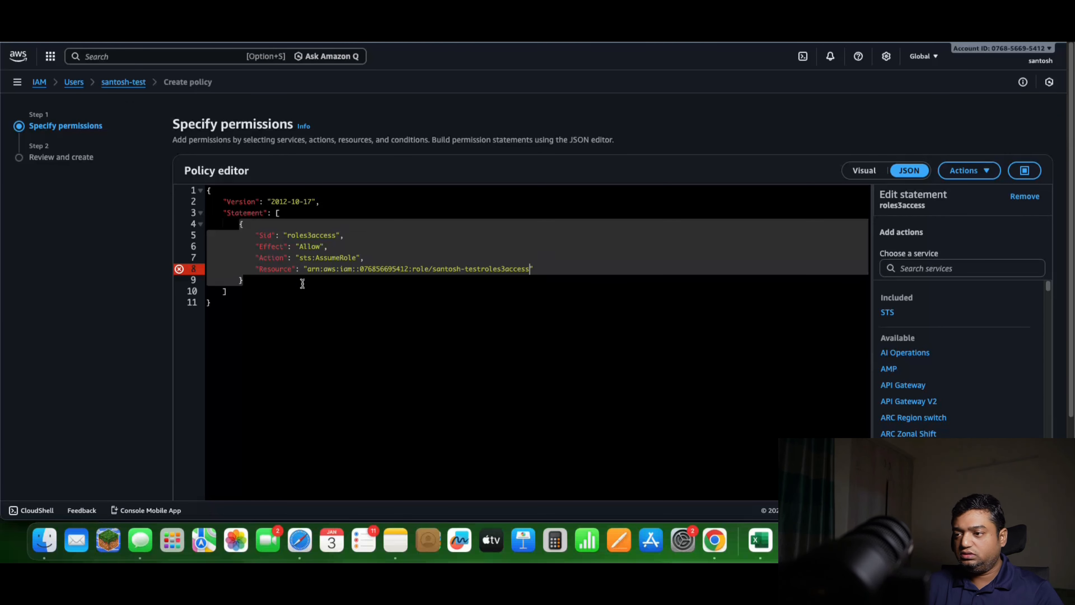
pyautogui.click(512, 316)
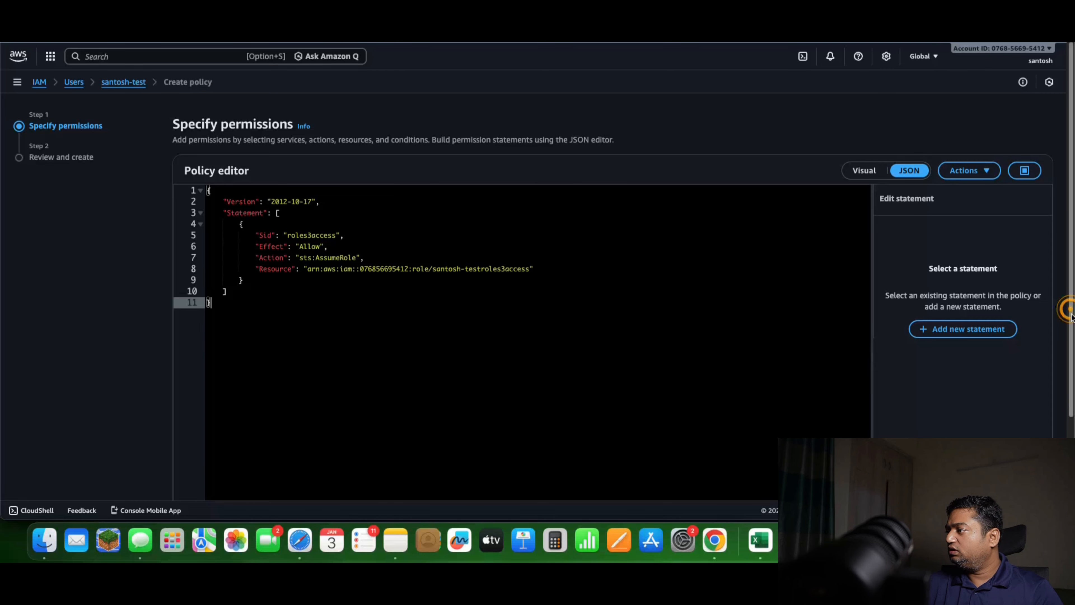
# Proceed to the policy review, name the inline policy "roles3accesspolicy" and create it
pyautogui.scroll(-3, 1064, 308)
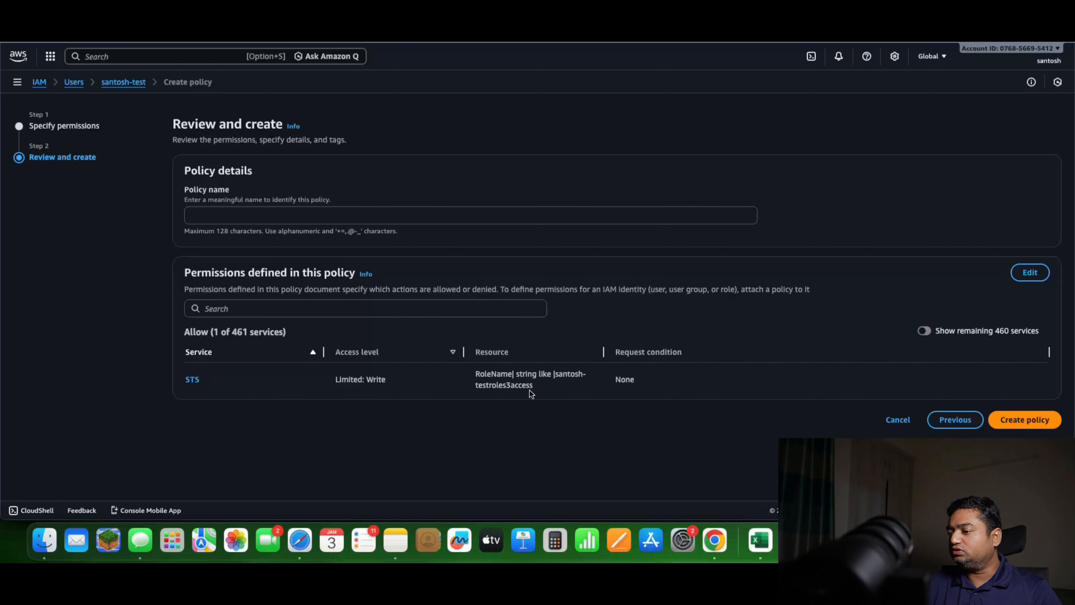
pyautogui.click(1034, 422)
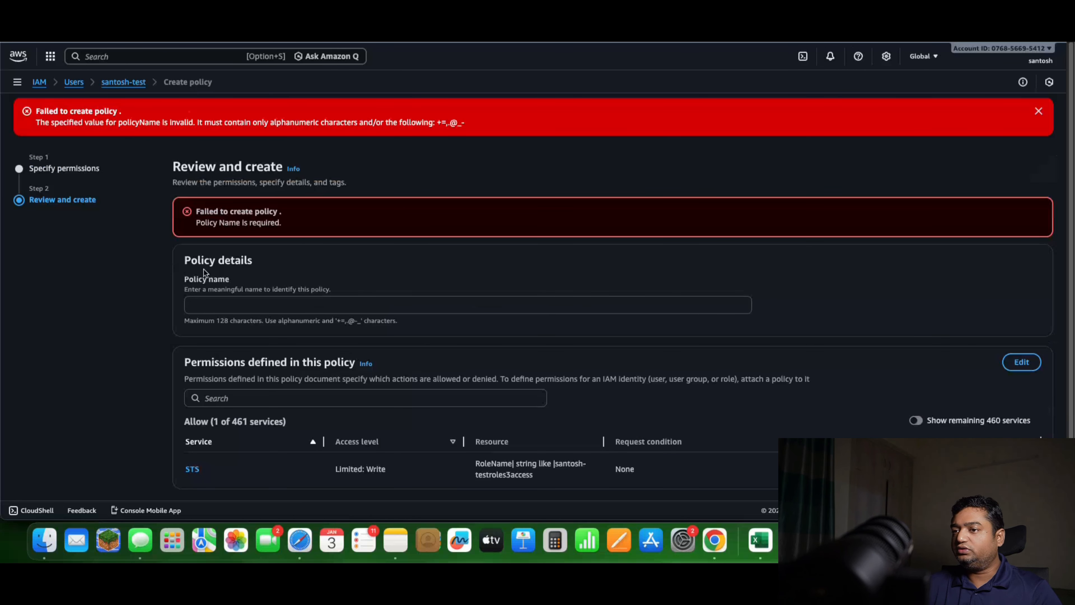
pyautogui.scroll(-1, 237, 293)
pyautogui.click(222, 266)
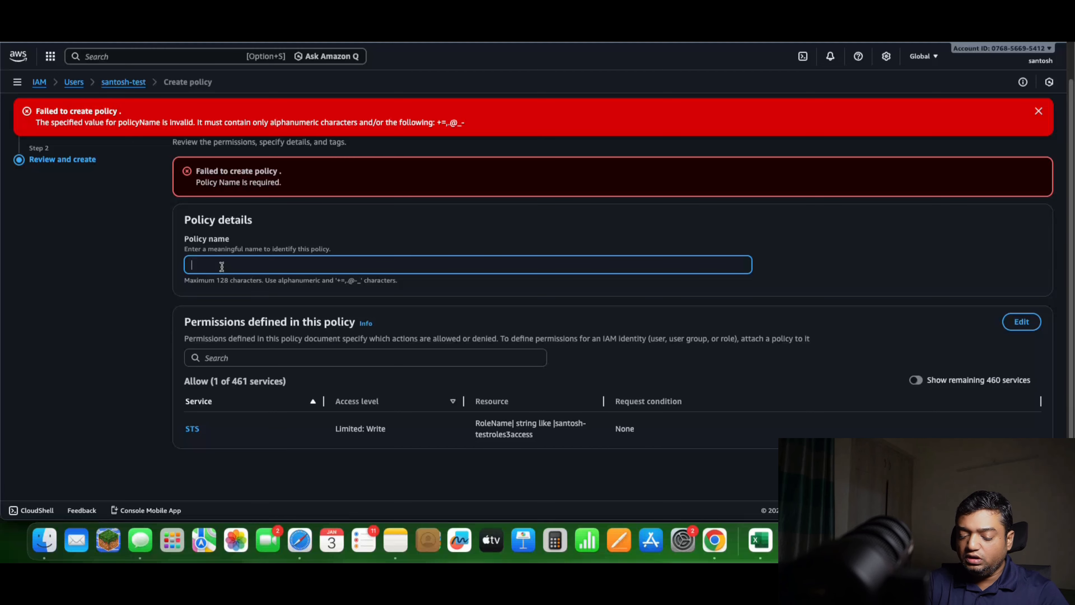
pyautogui.write('roles3accesspolicy')
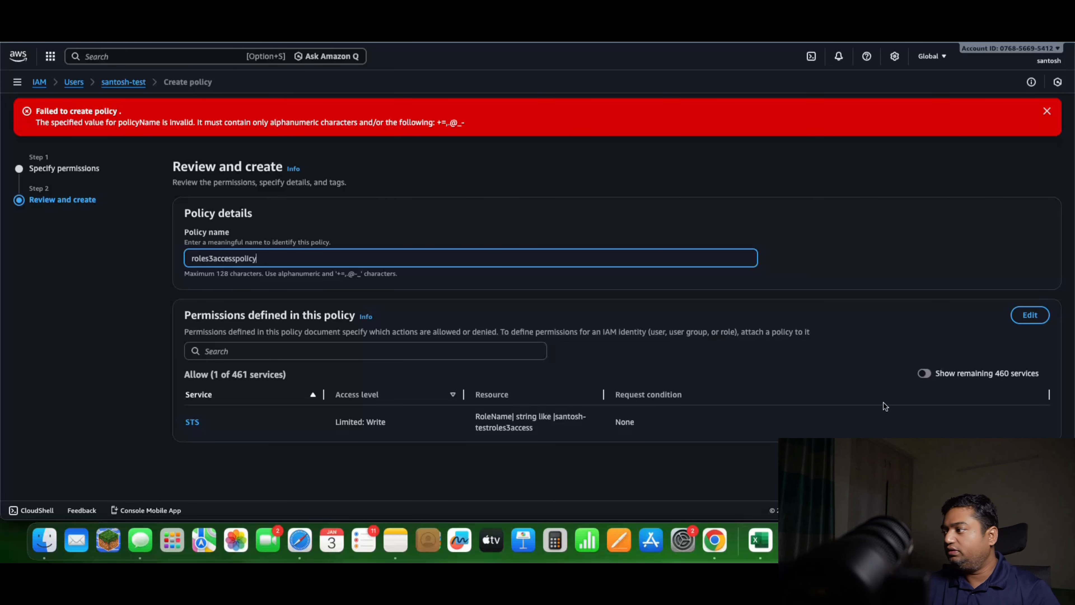
pyautogui.press('Return')
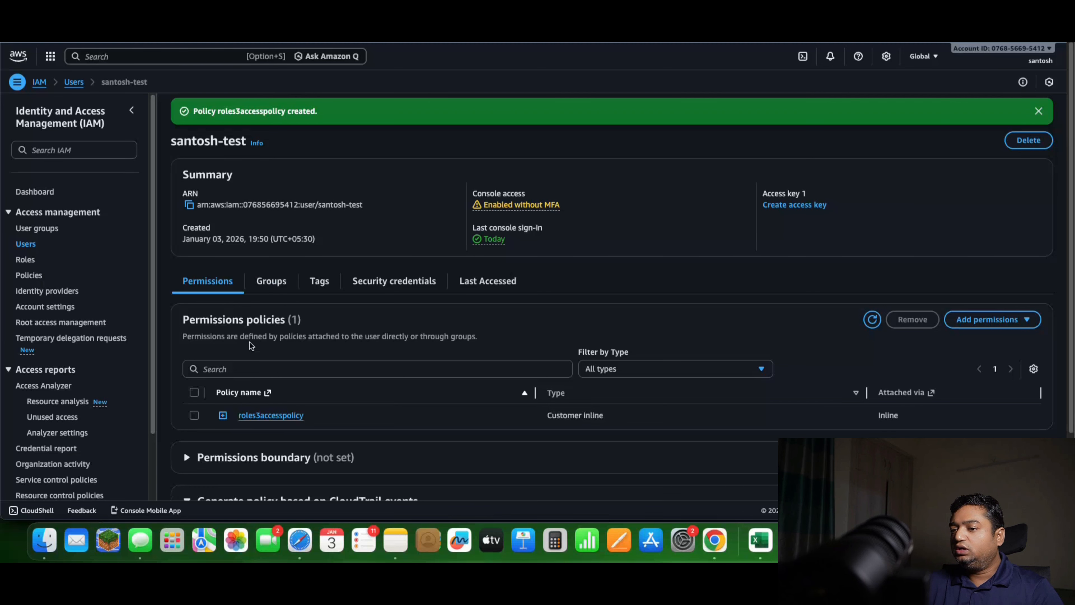
# Reopen the test user and examine the Action and Resource in the JSON of roles3accesspolicy
pyautogui.click(27, 245)
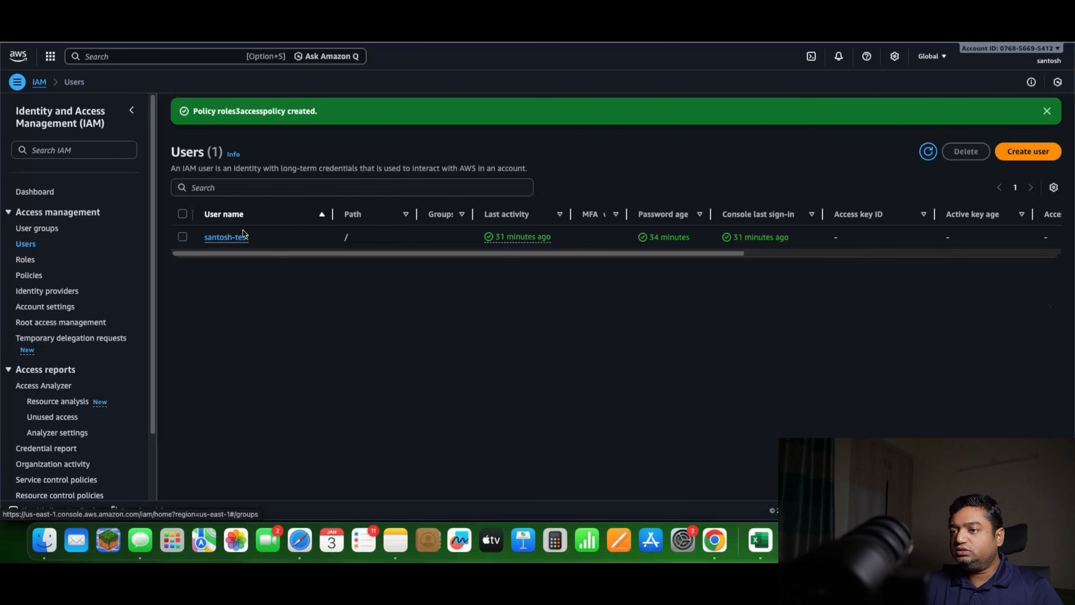
pyautogui.click(231, 236)
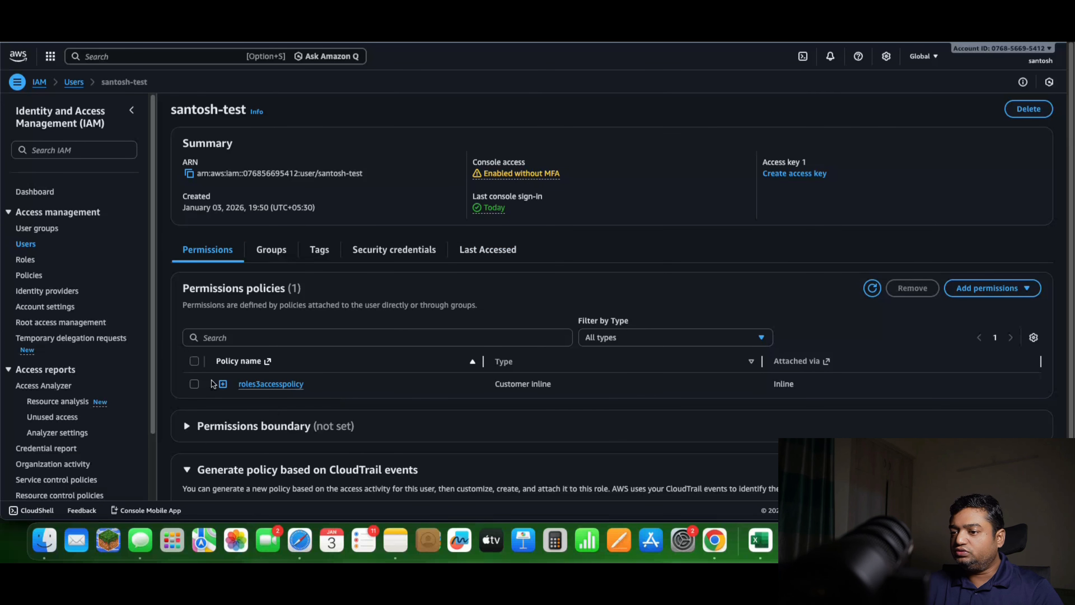
pyautogui.click(223, 384)
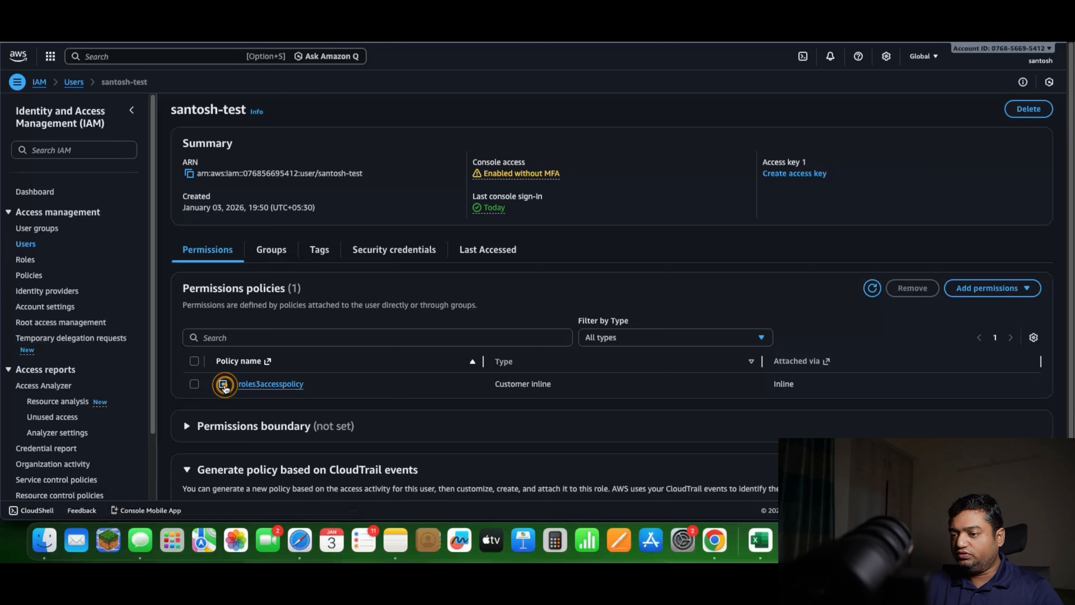
pyautogui.scroll(-5, 254, 403)
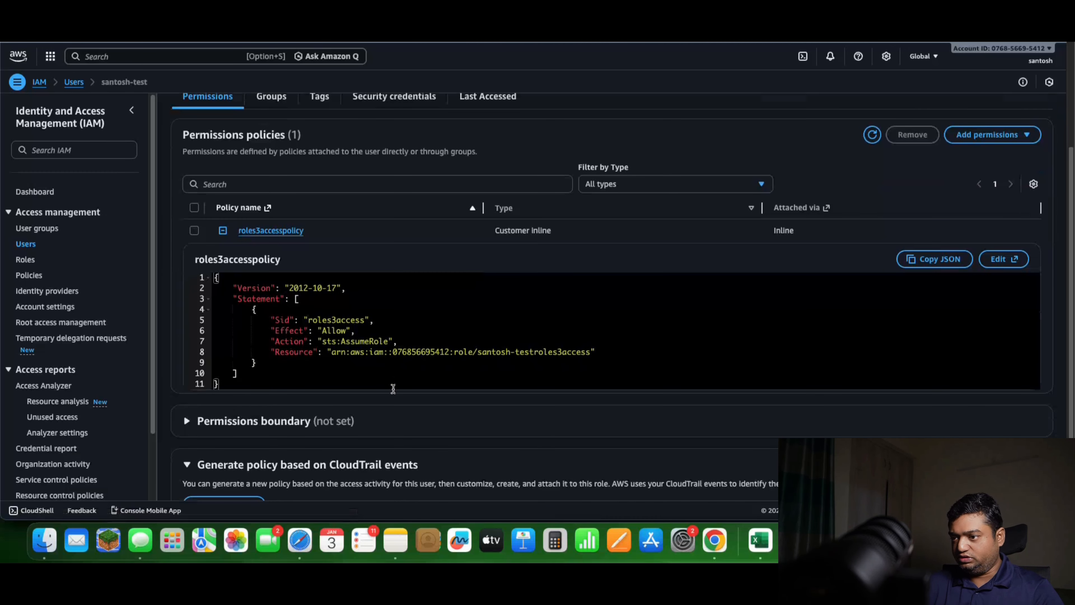
pyautogui.moveTo(318, 341); pyautogui.dragTo(615, 353)
pyautogui.click(331, 354)
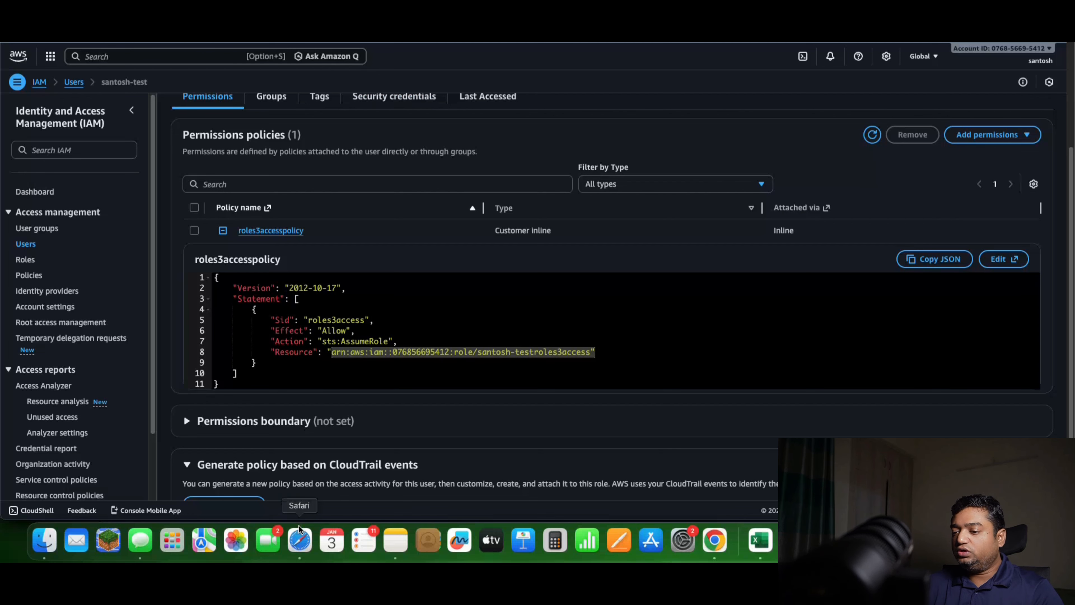
# Switch to Safari and reload the test user's S3 buckets page to check their bucket access
pyautogui.click(300, 542)
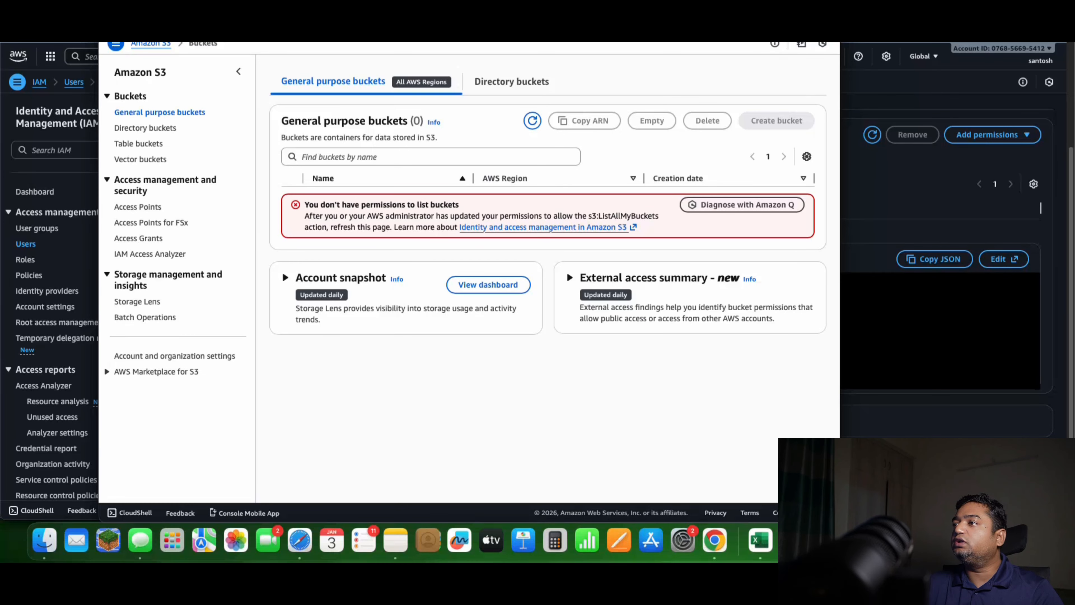
pyautogui.press('super+r')
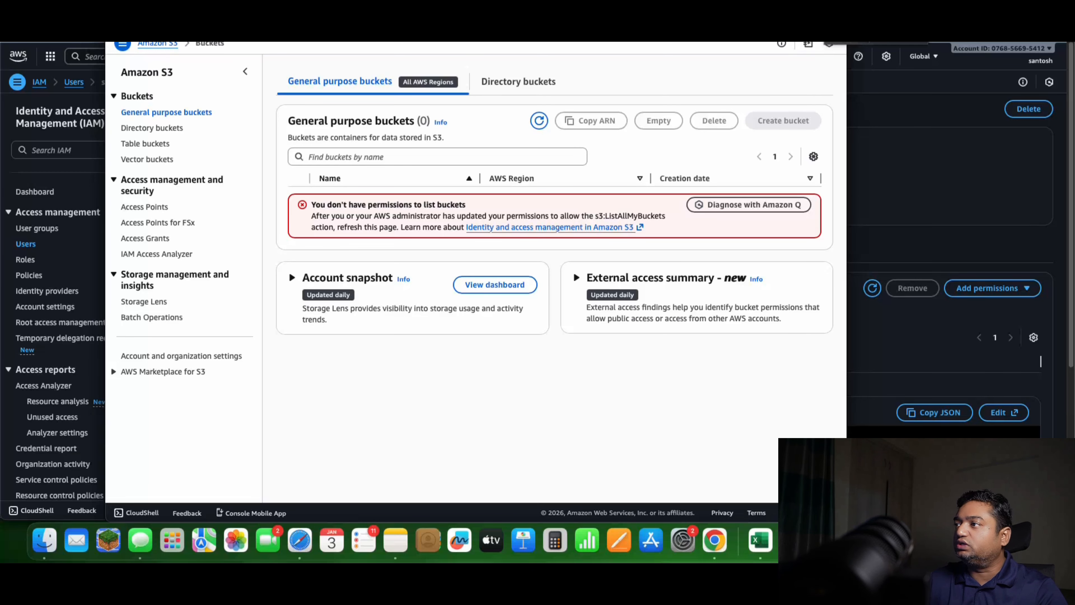
pyautogui.press('super+w')
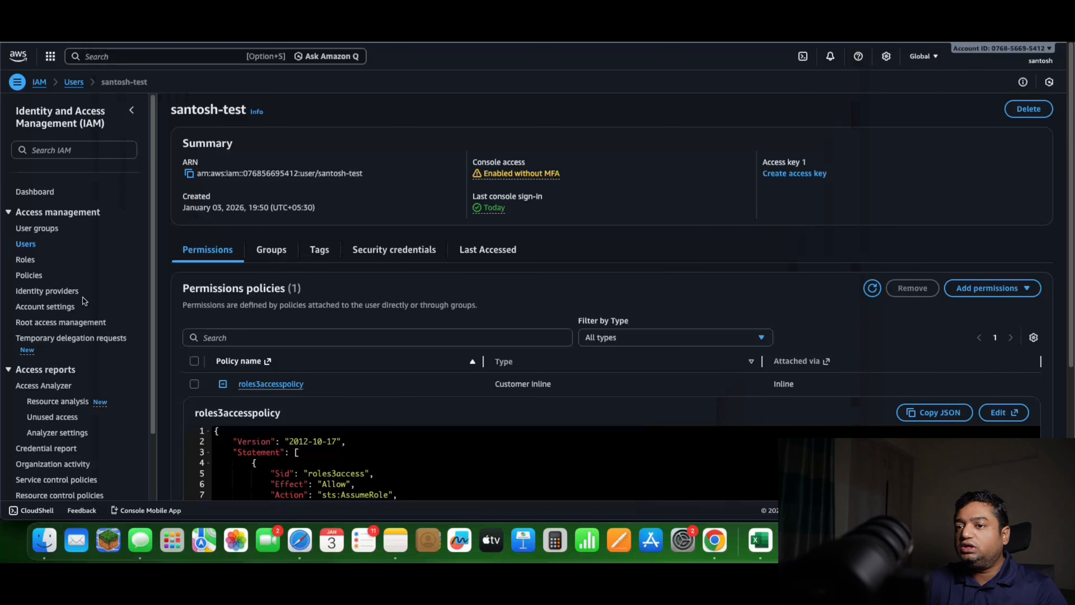
# Open the S3 access role in IAM and copy its link for switching roles in the console
pyautogui.click(26, 260)
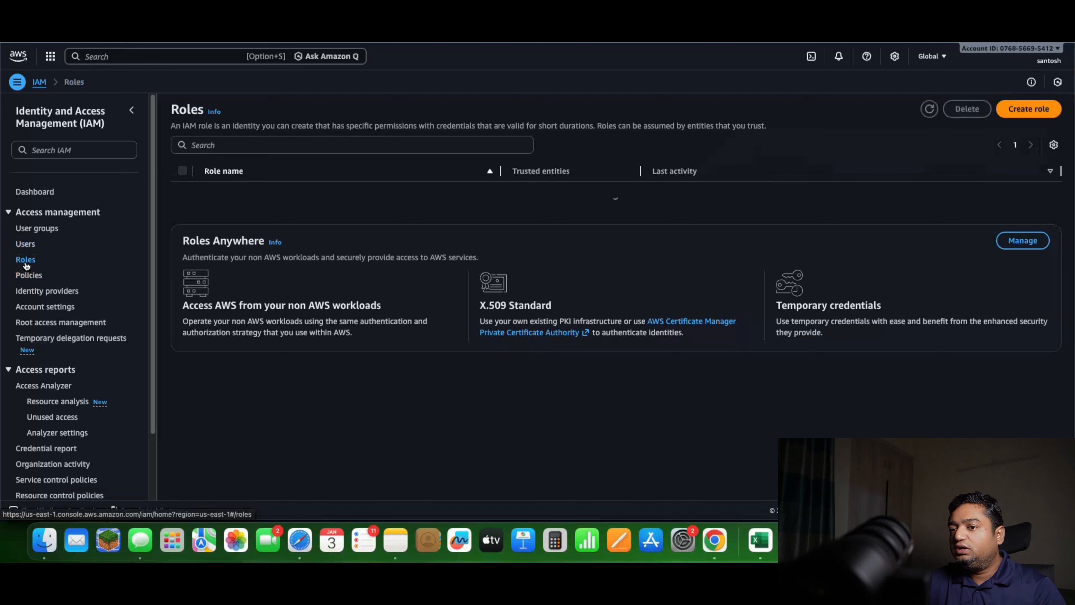
pyautogui.click(246, 257)
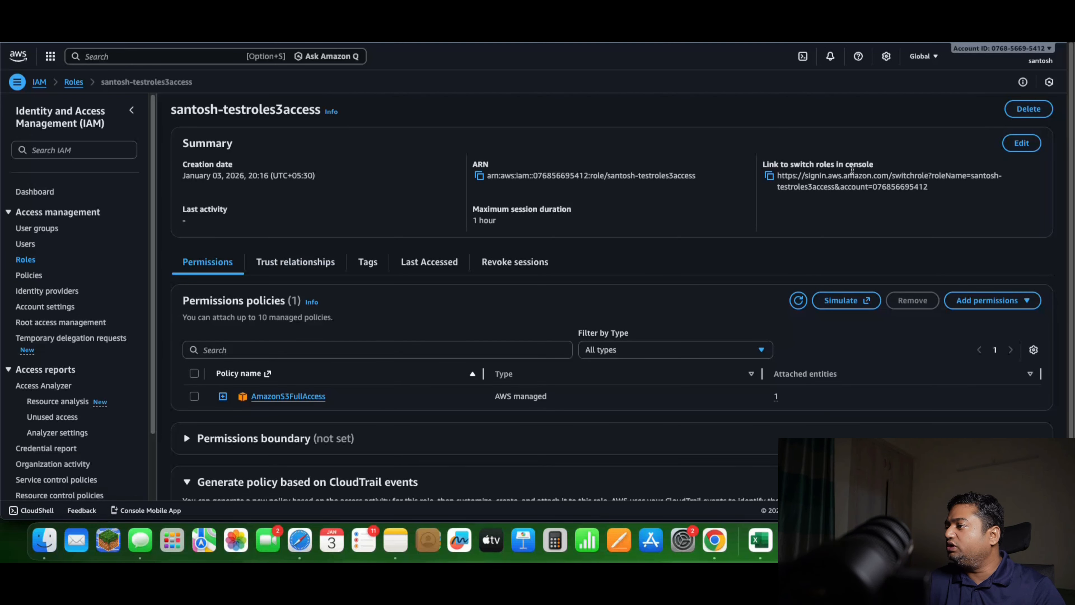
pyautogui.click(769, 175)
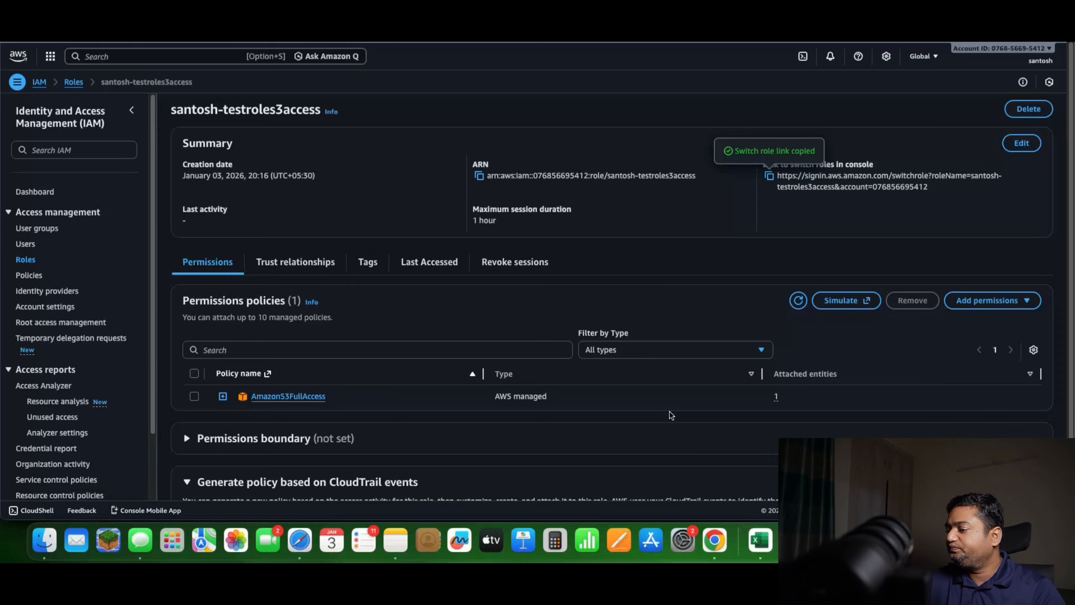
pyautogui.click(300, 537)
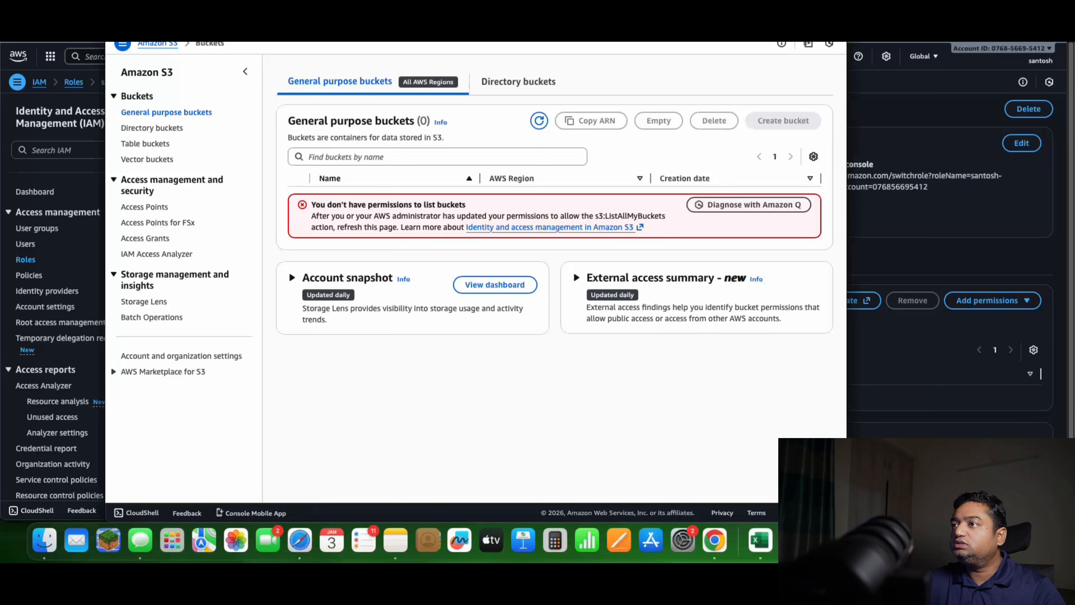
pyautogui.press('super+l')
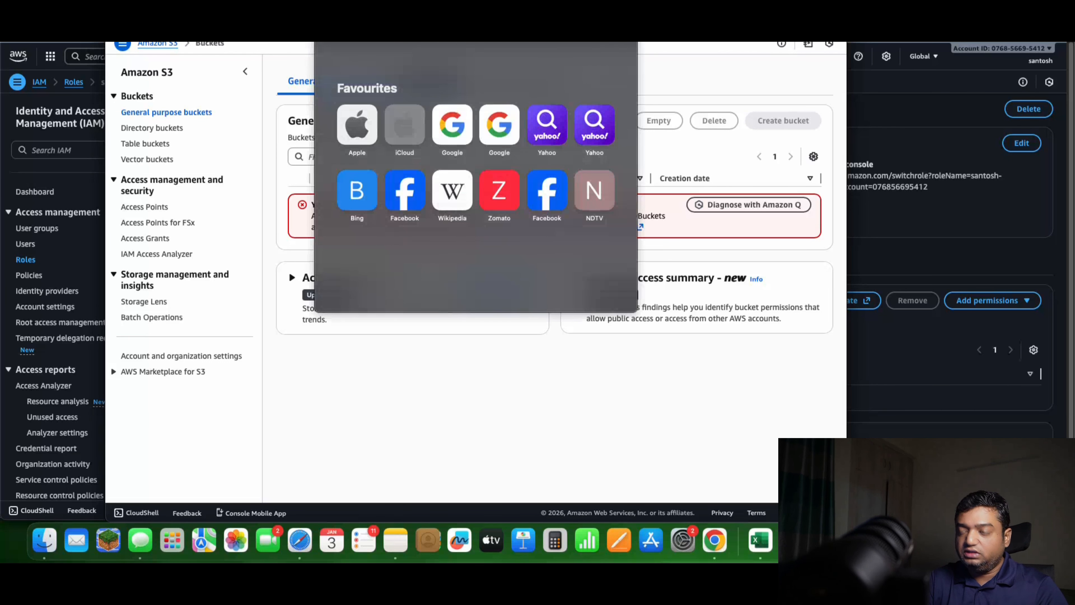
pyautogui.press('Escape')
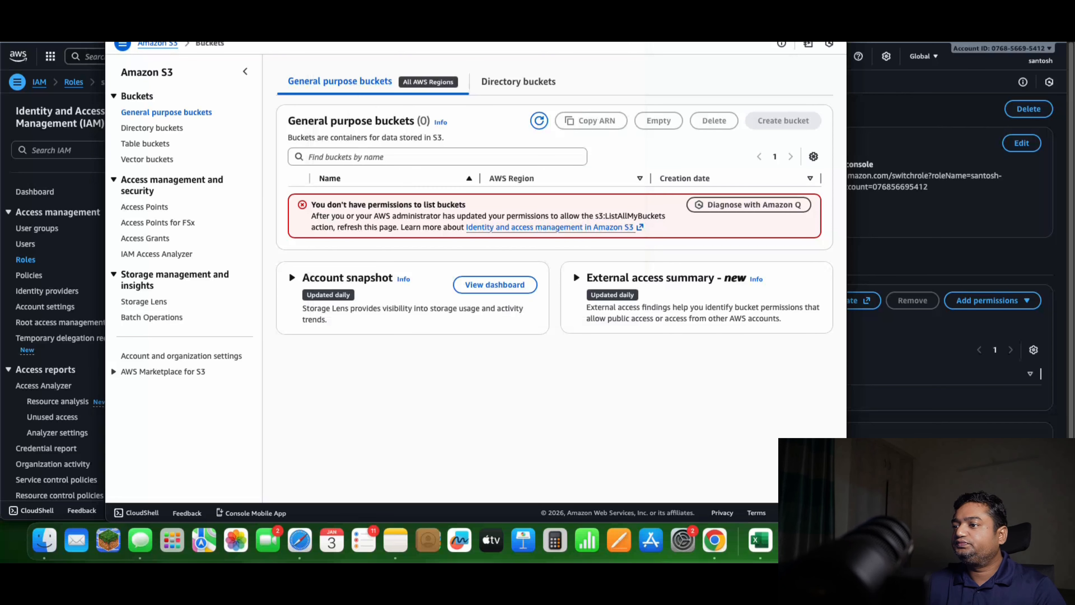
pyautogui.press('super+r')
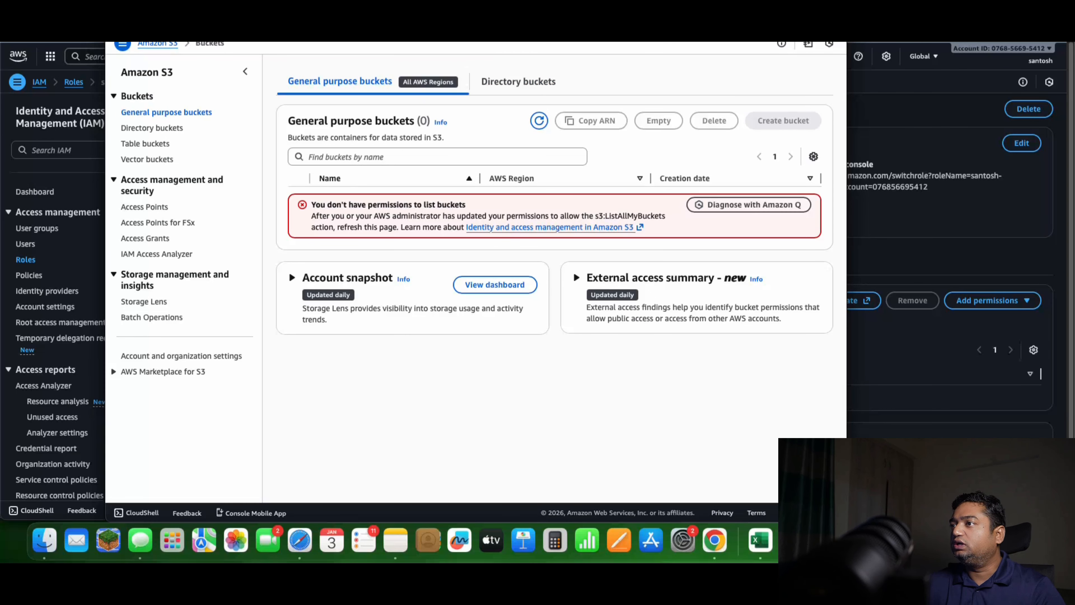
# Copy the role's console switch link again and open it in the test user's Safari session
pyautogui.click(886, 199)
pyautogui.click(770, 178)
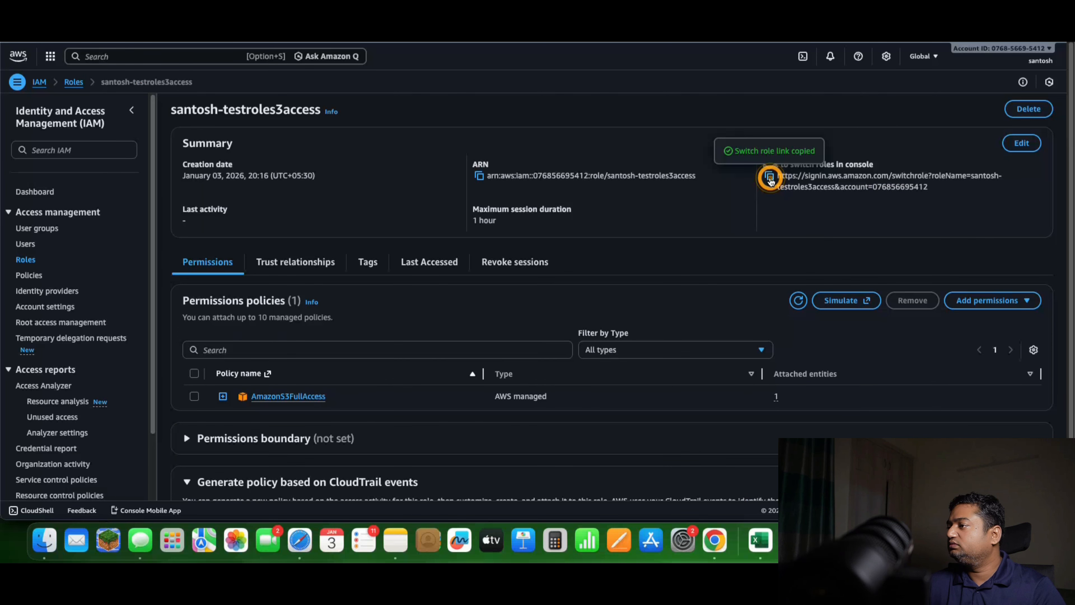
pyautogui.press('super+grave')
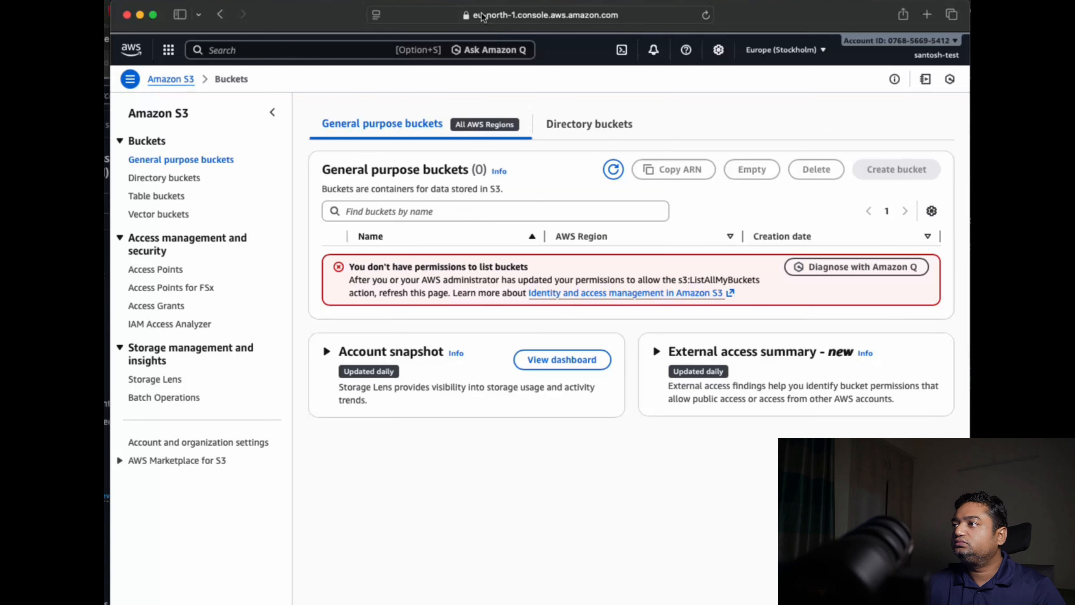
pyautogui.click(428, 21)
pyautogui.press('super+v')
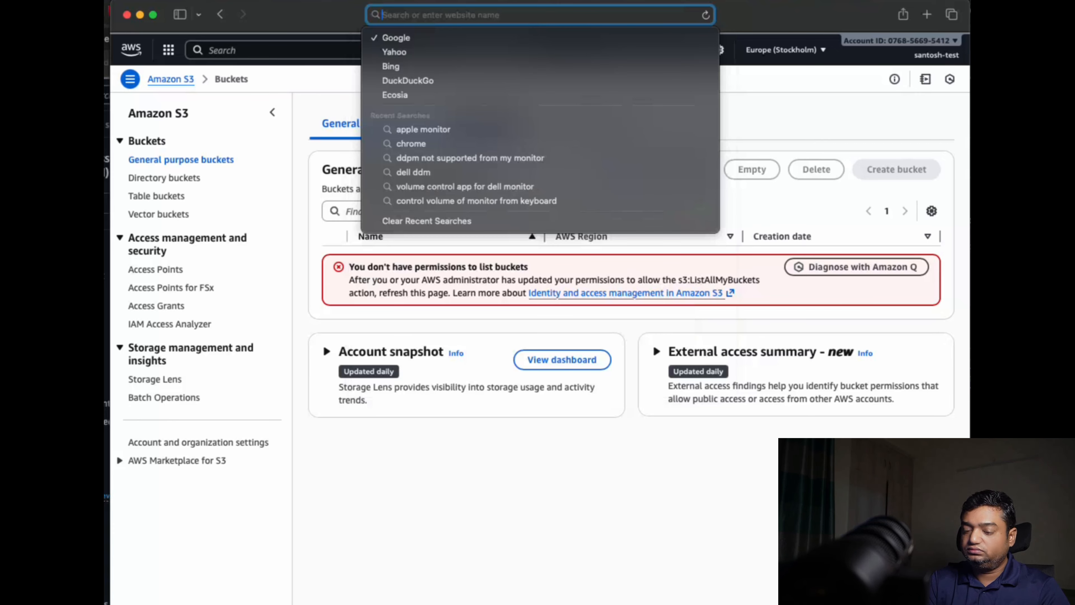
pyautogui.press('Return')
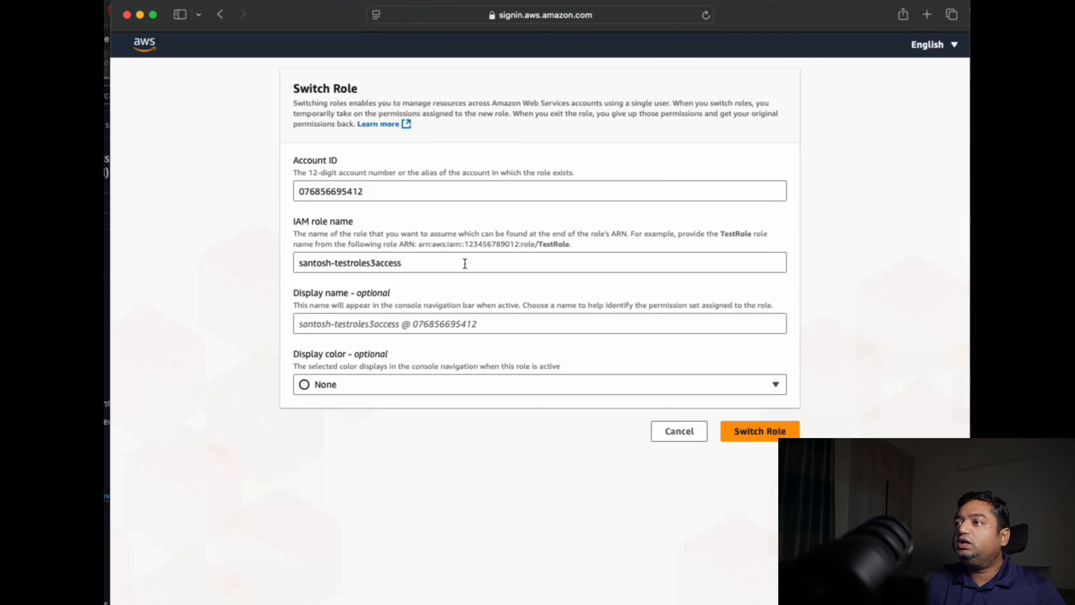
# Set the display color to Blue for the S3 access role and switch the test user's session to that role
pyautogui.click(325, 191)
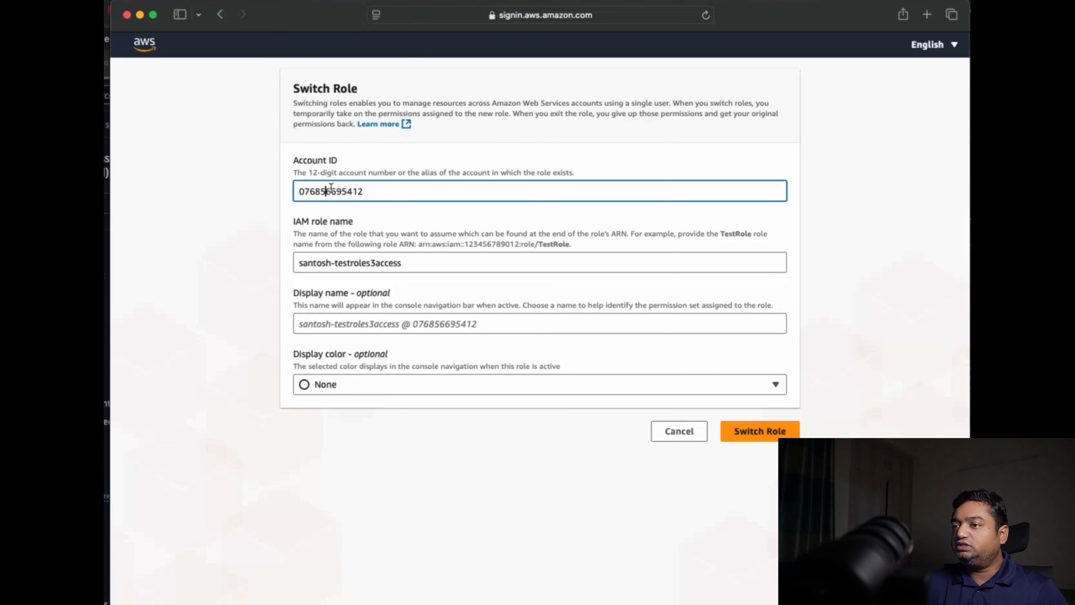
pyautogui.click(406, 264)
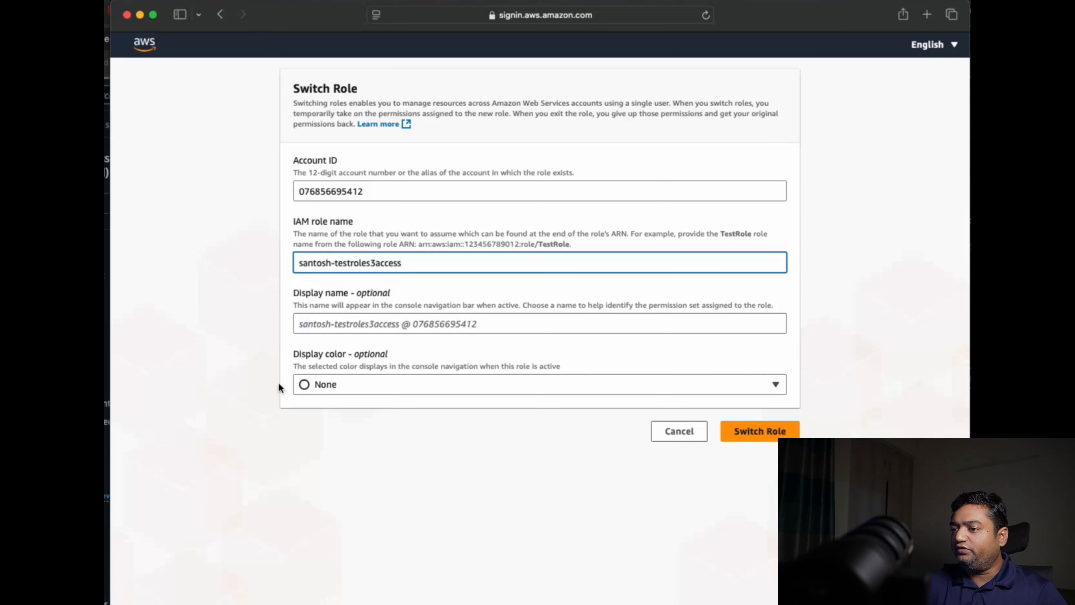
pyautogui.click(303, 386)
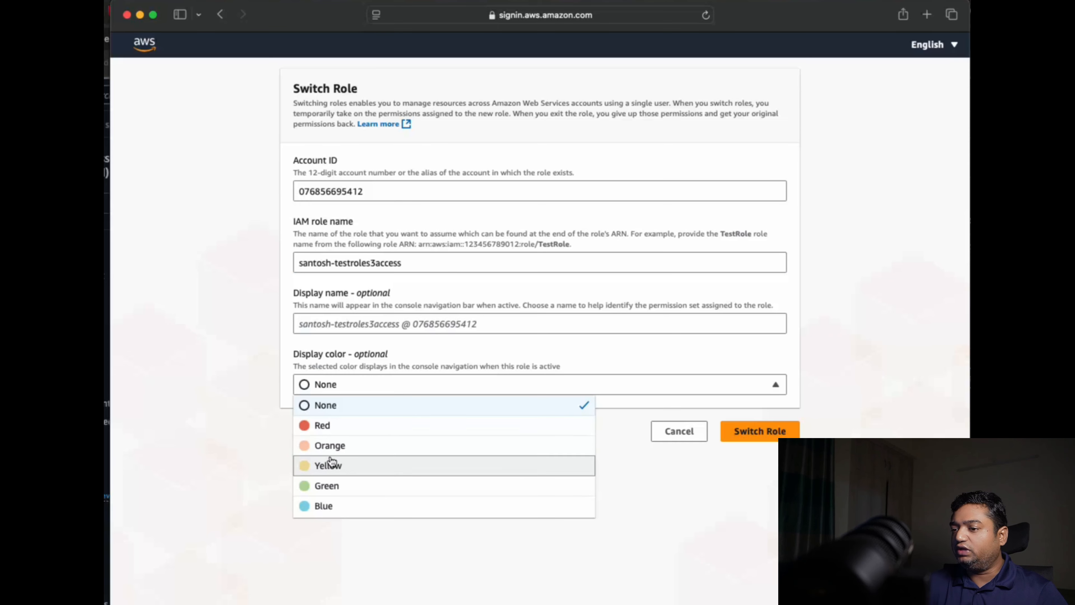
pyautogui.click(321, 506)
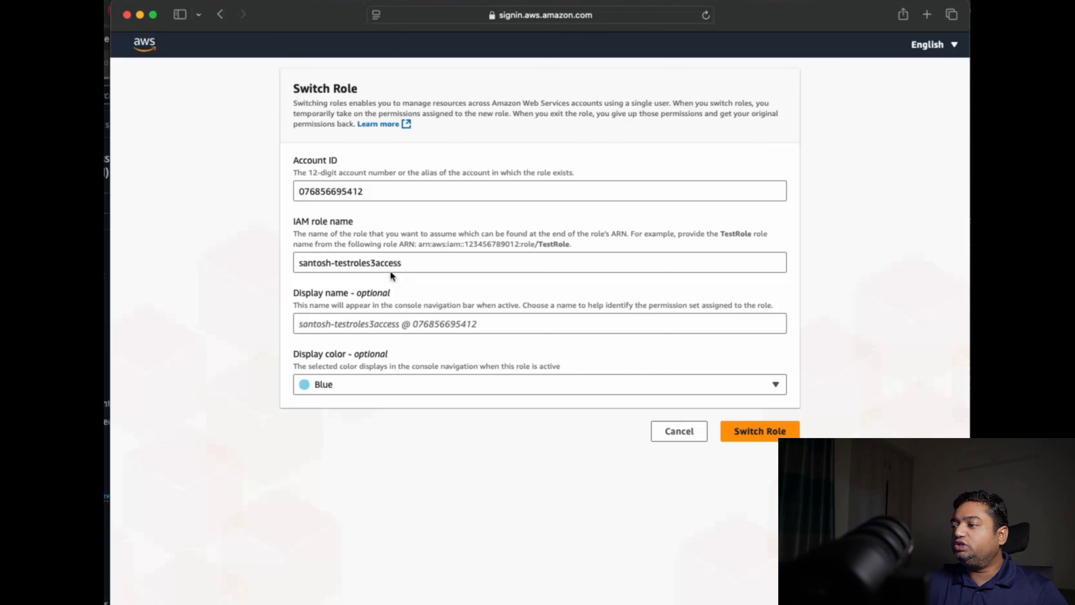
pyautogui.click(752, 433)
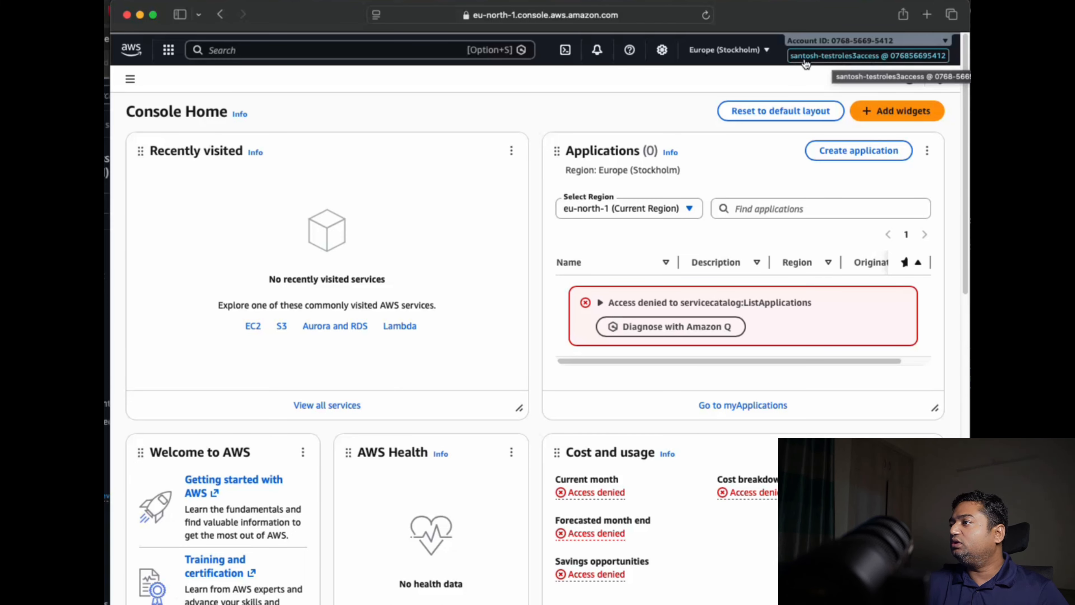
# Examine the account details for the currently active role and the signed-in user
pyautogui.click(872, 56)
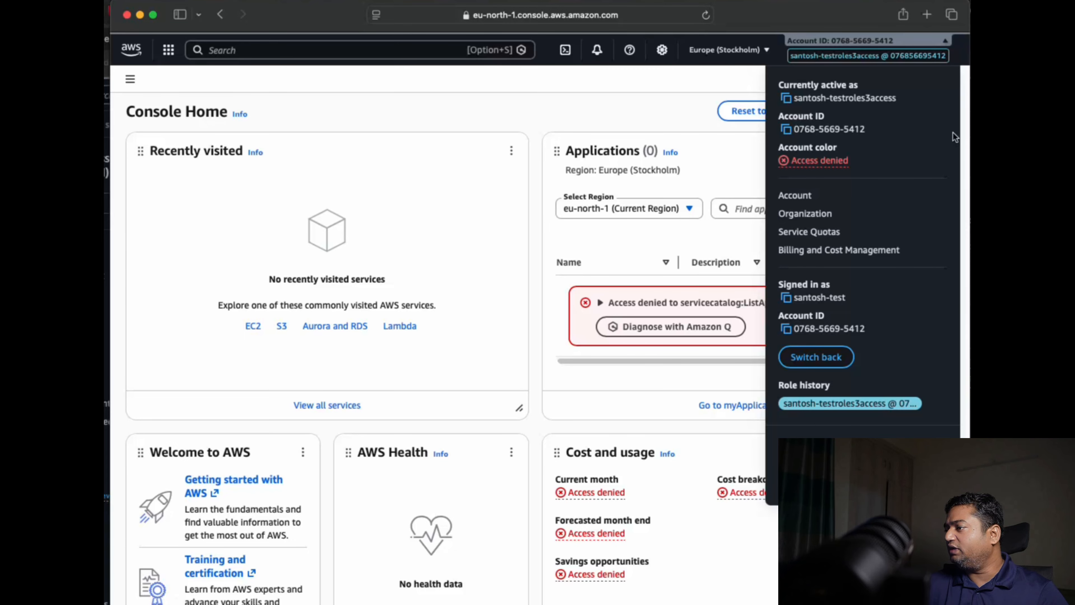
pyautogui.moveTo(795, 298); pyautogui.dragTo(846, 294)
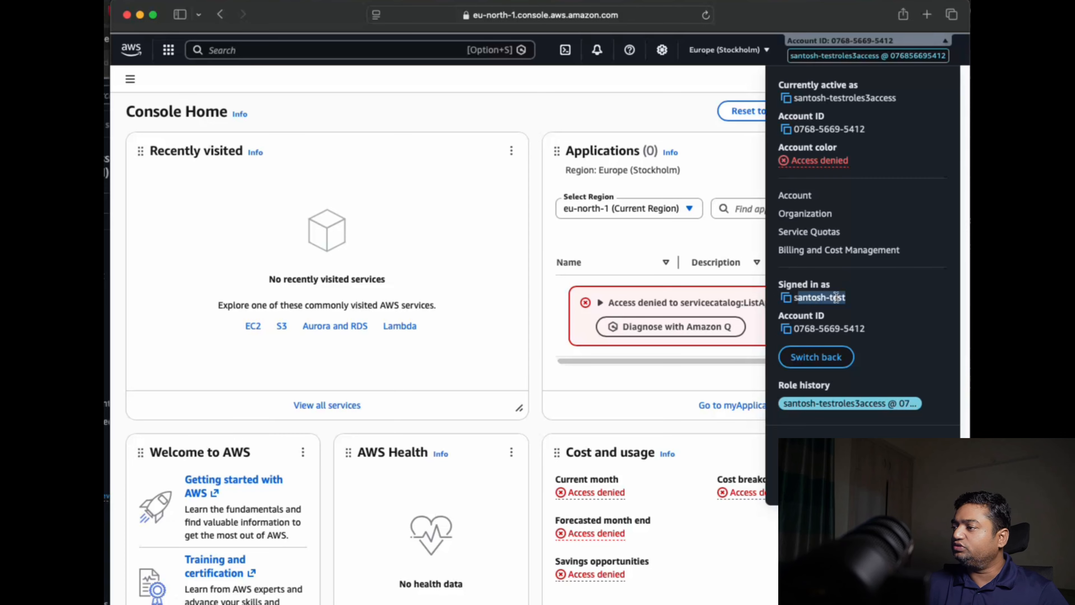
pyautogui.click(794, 299)
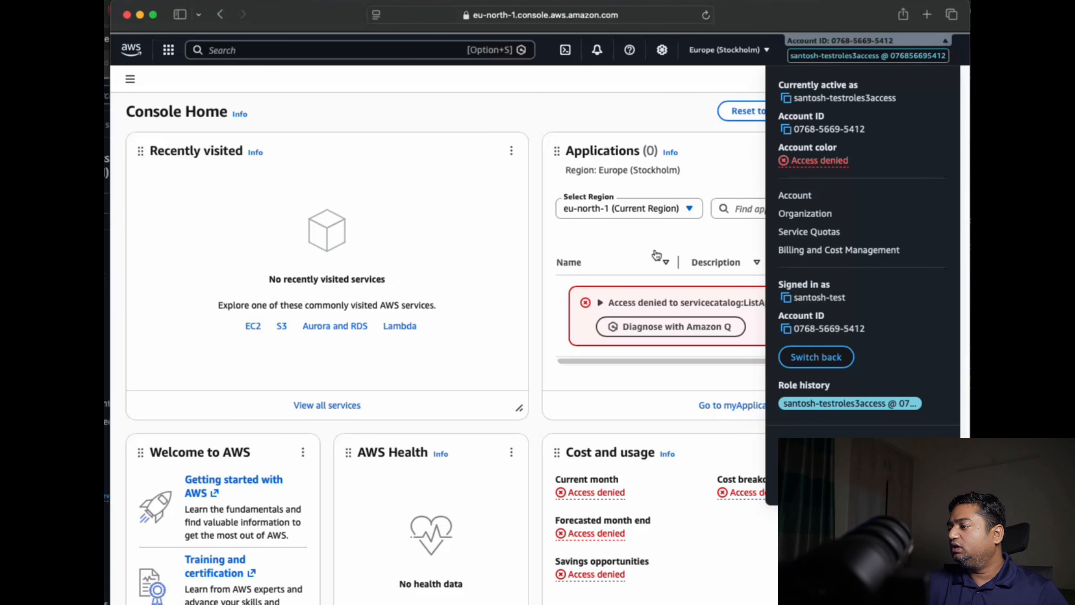
# Open S3 from Console Home and check access to the general purpose buckets under the assumed role
pyautogui.click(307, 262)
pyautogui.click(279, 327)
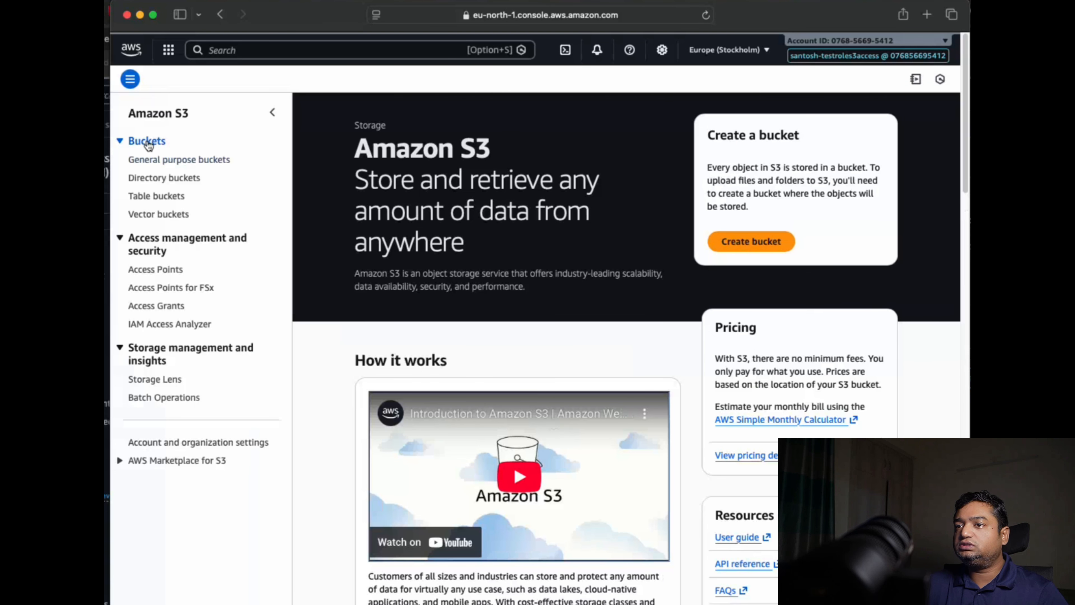
pyautogui.click(150, 159)
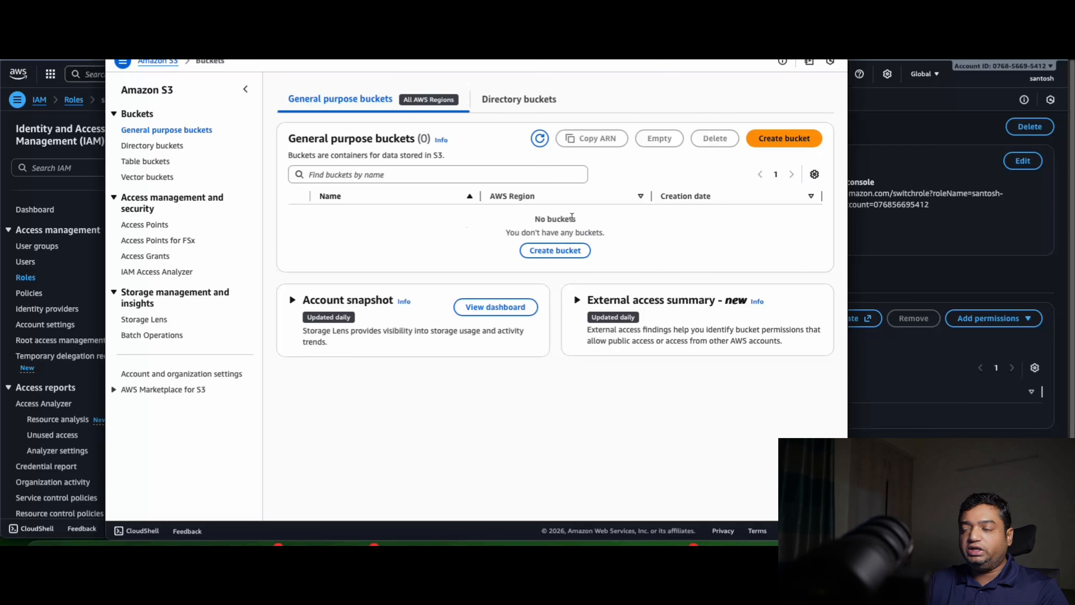
# Copy the role's console switch link in IAM, then switch the Safari session back from the role to the test user
pyautogui.click(888, 242)
pyautogui.click(770, 193)
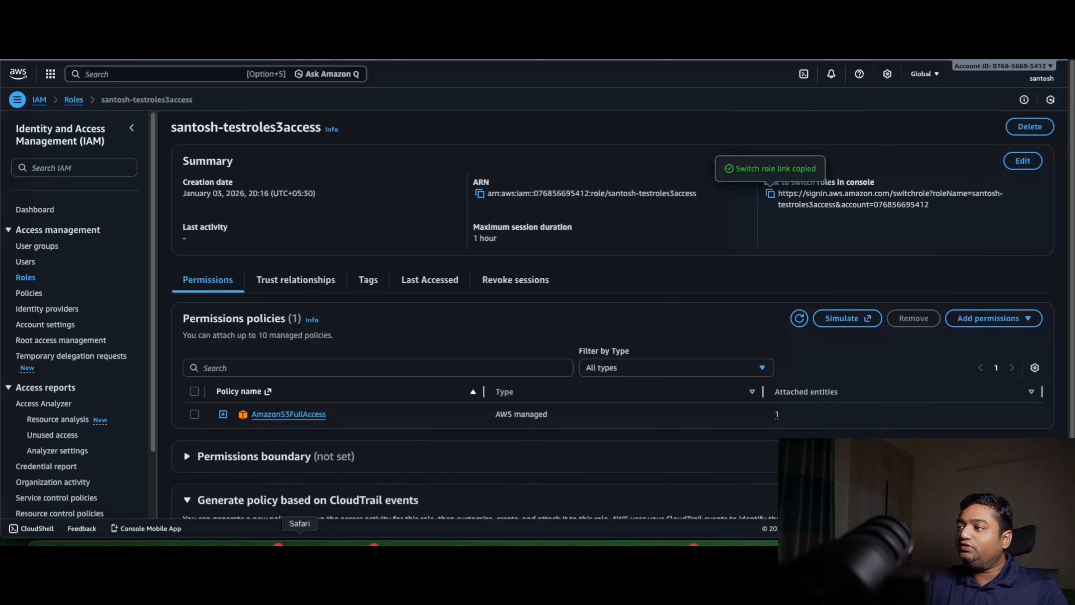
pyautogui.click(299, 542)
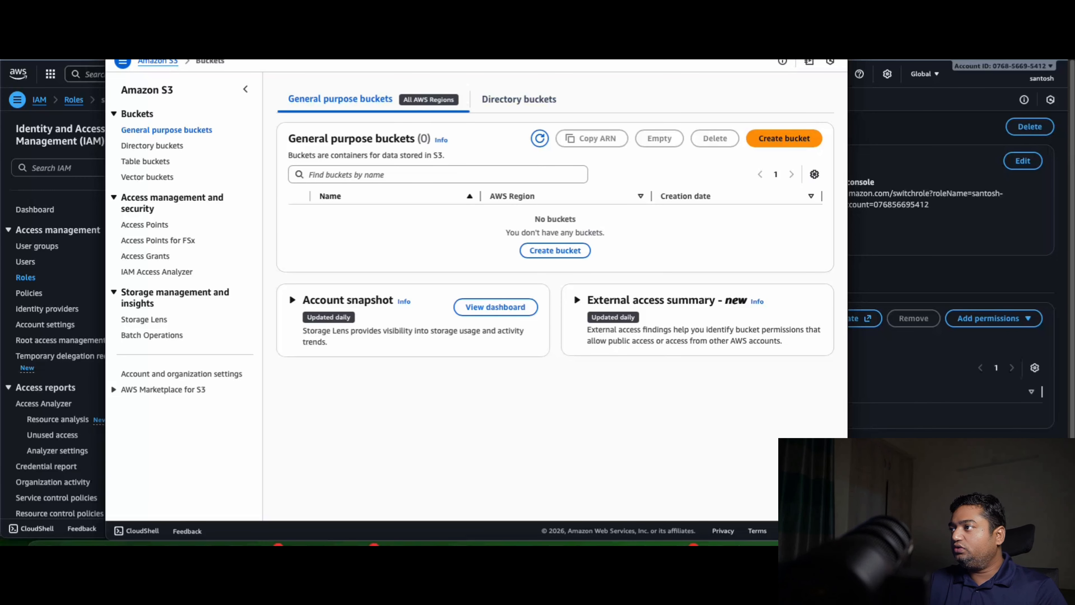
pyautogui.click(833, 61)
pyautogui.click(724, 301)
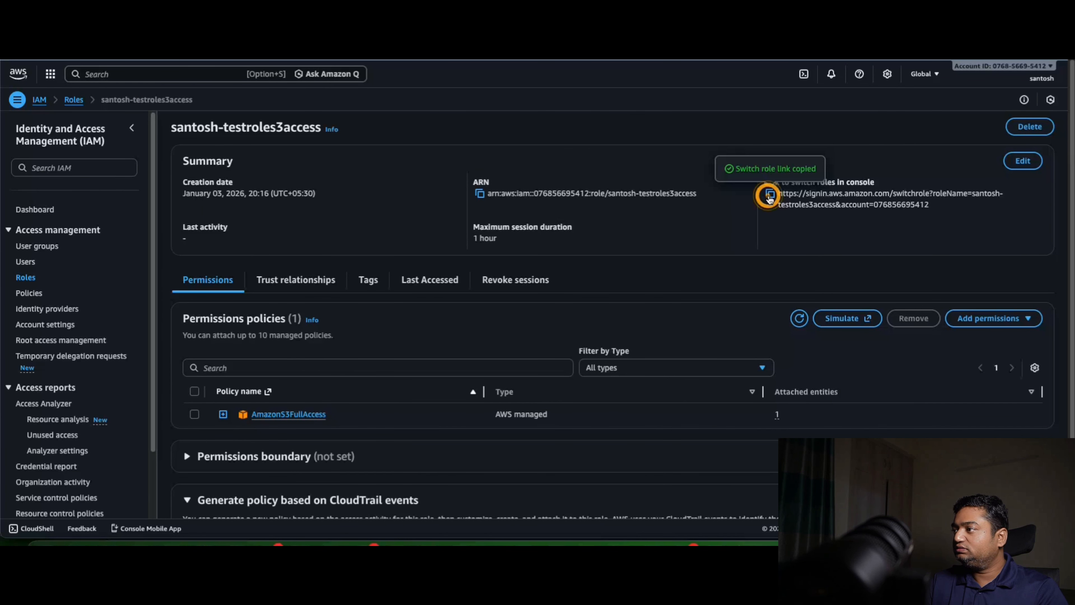
# Open the copied switch link in the test user's Safari session and switch to the S3 access role with display color None
pyautogui.click(300, 541)
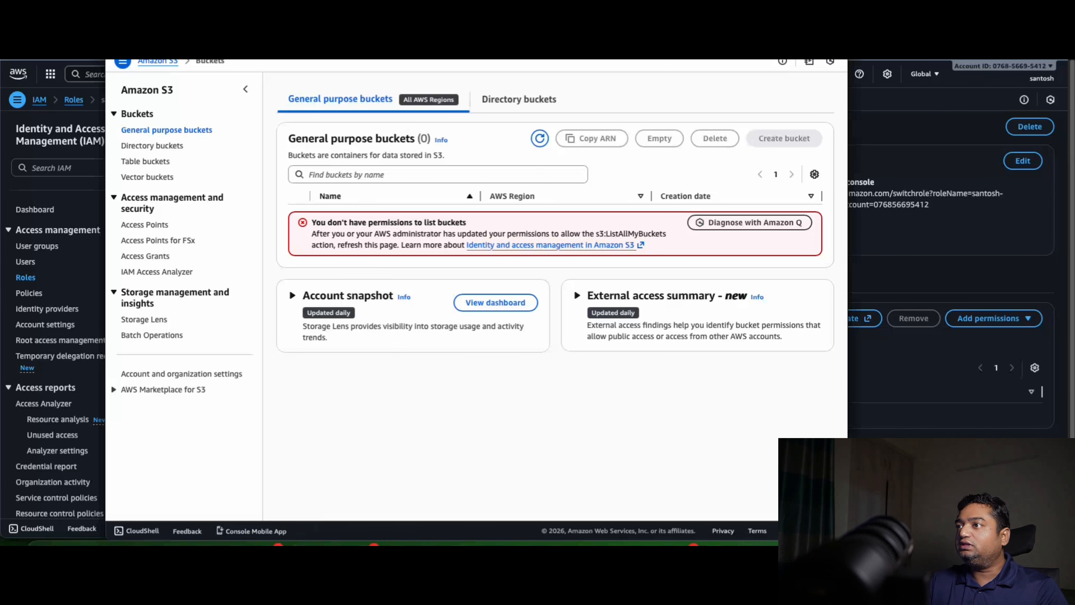
pyautogui.press('super+l')
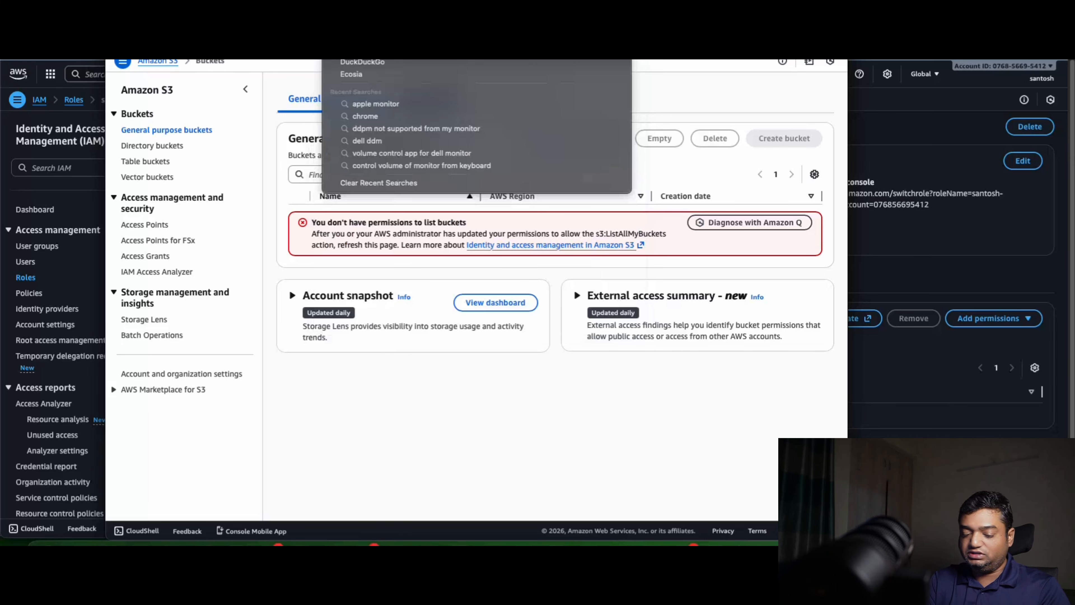
pyautogui.press('Escape')
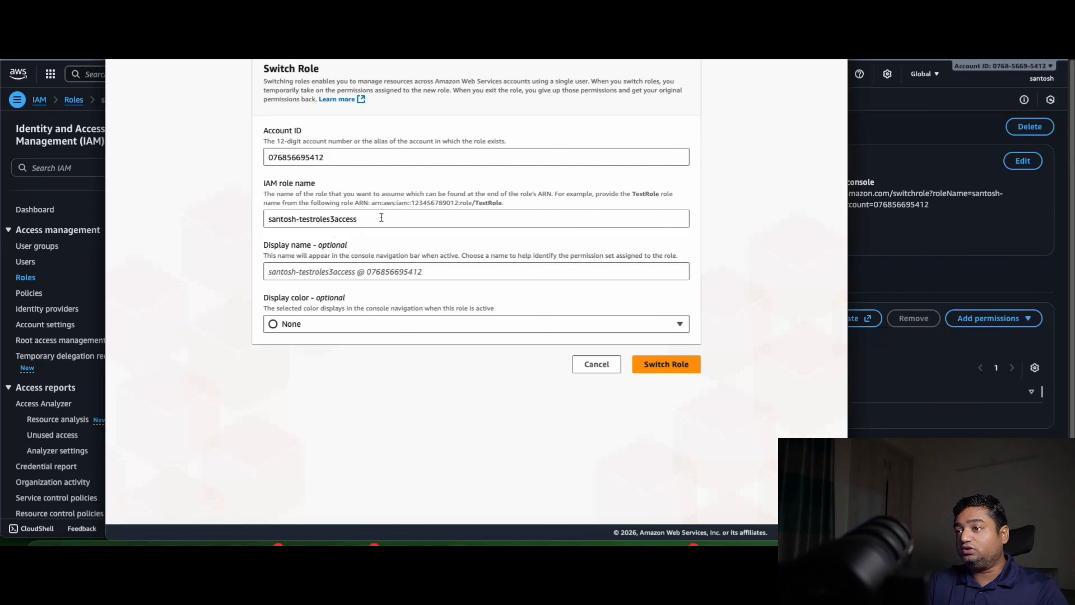
pyautogui.click(678, 365)
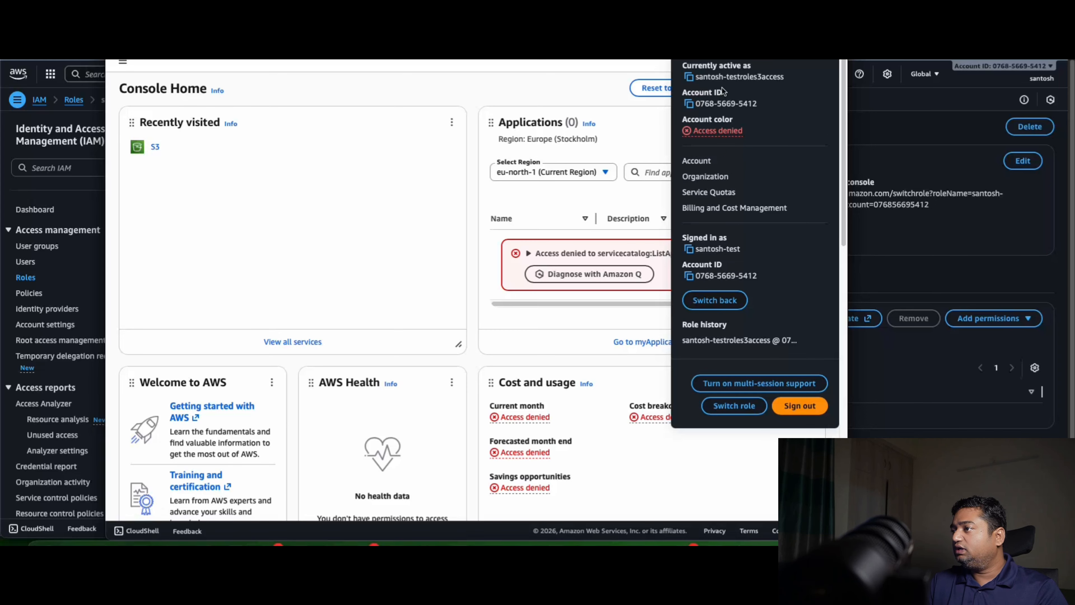
# Open S3 from the recently visited services and check the general purpose buckets page again under the role
pyautogui.click(296, 173)
pyautogui.click(156, 146)
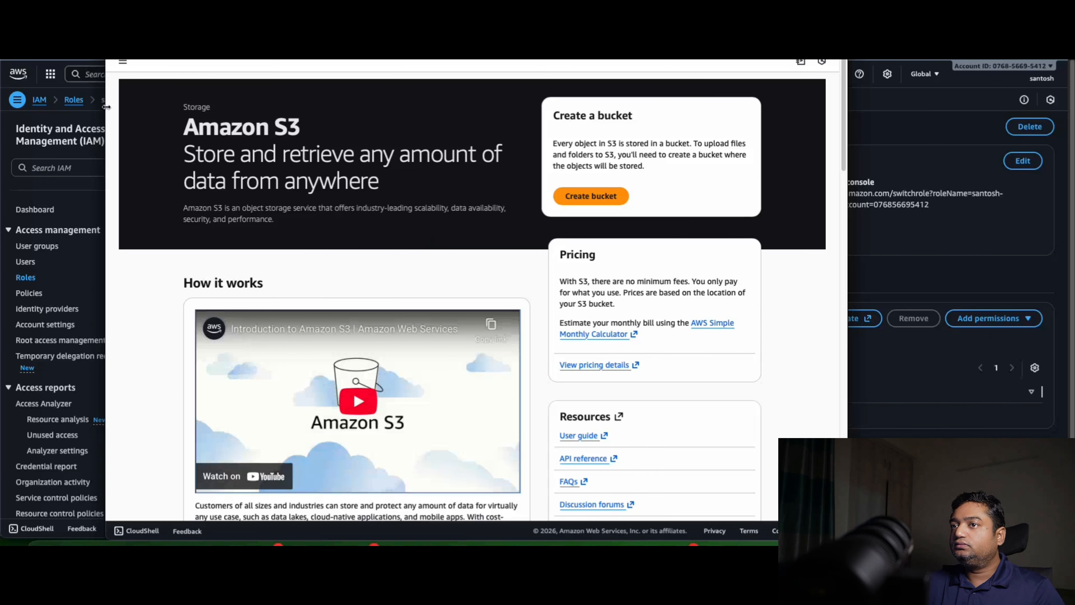
pyautogui.click(123, 63)
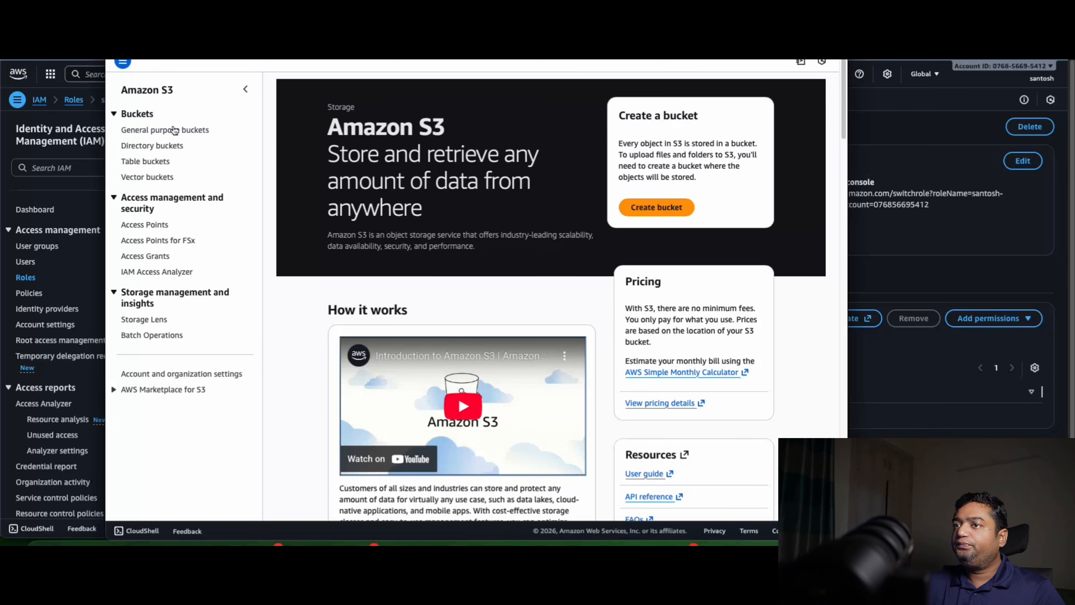
pyautogui.click(152, 132)
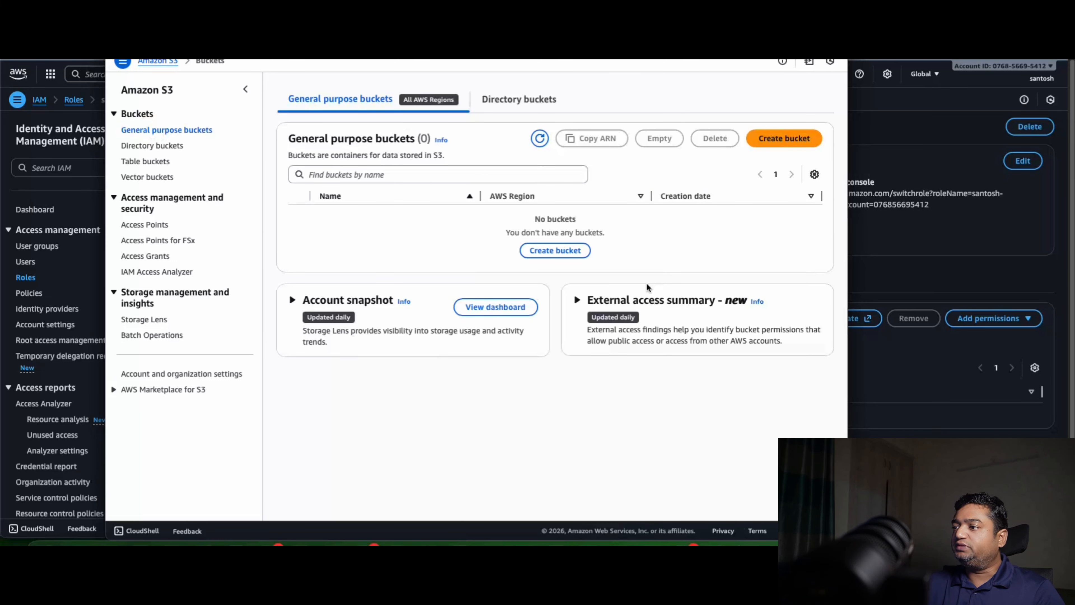
# Return to the IAM console and reopen the S3 access role from the roles list to review its permissions
pyautogui.click(914, 230)
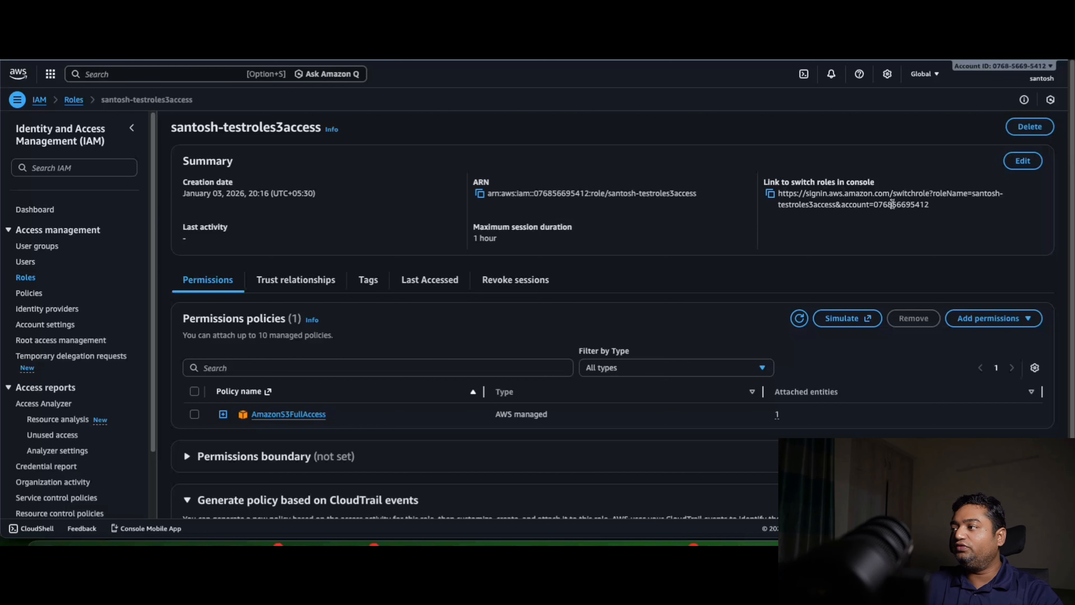
pyautogui.click(38, 280)
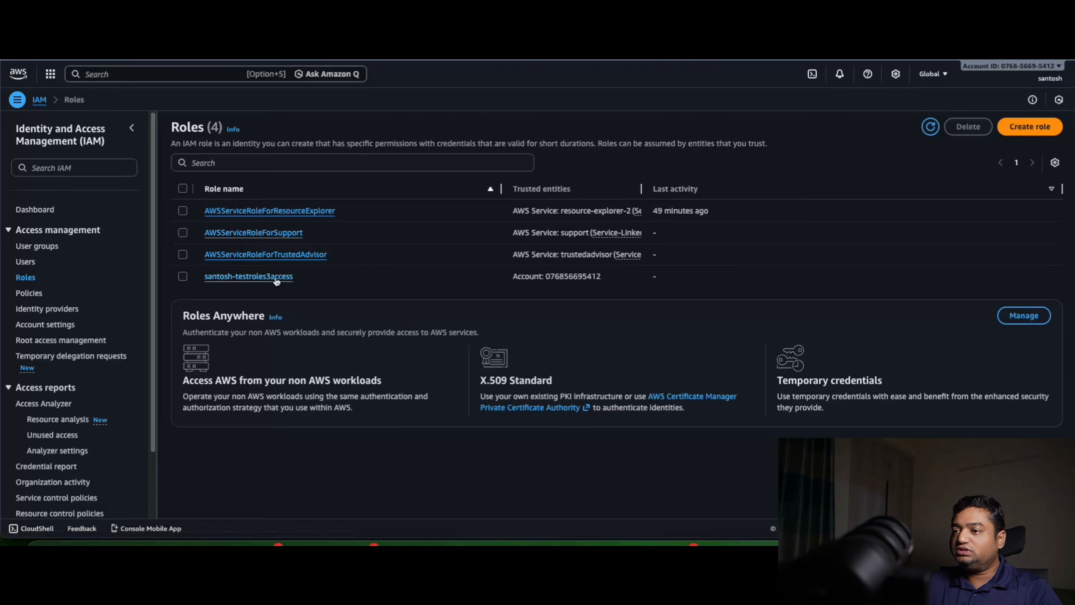
pyautogui.click(276, 277)
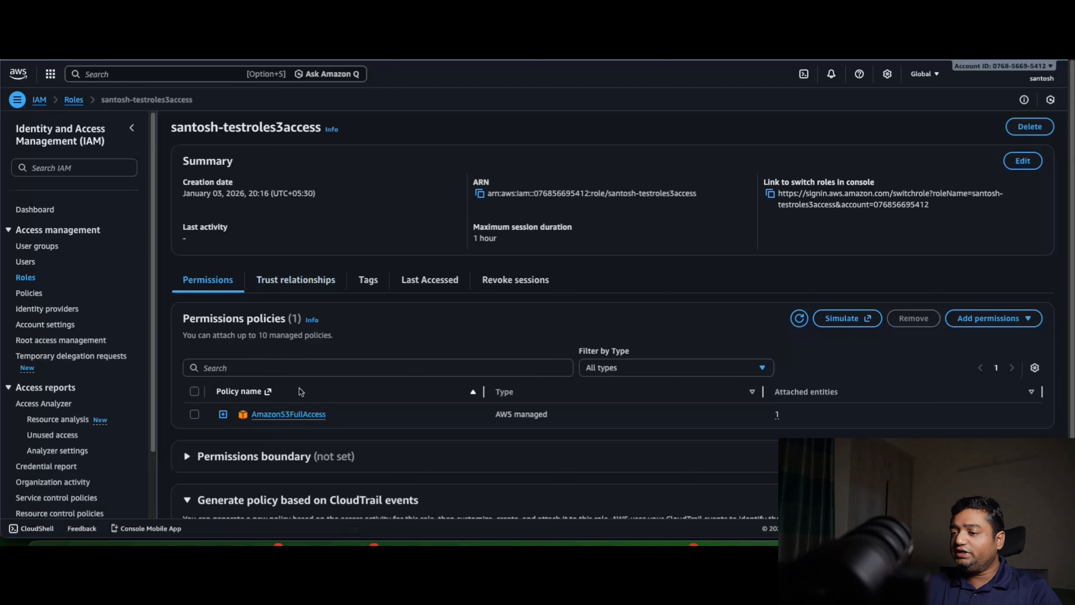
# Open the test user in IAM, expand the roles3accesspolicy JSON and examine the role ARN in its Resource line
pyautogui.click(23, 261)
pyautogui.click(231, 224)
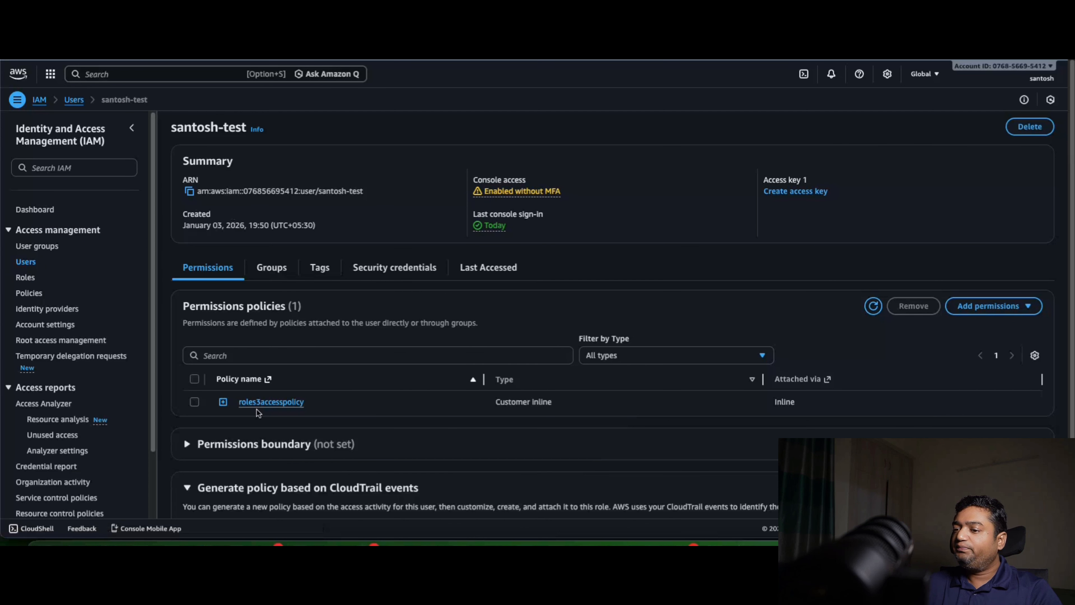
pyautogui.click(223, 401)
pyautogui.scroll(-2, 315, 441)
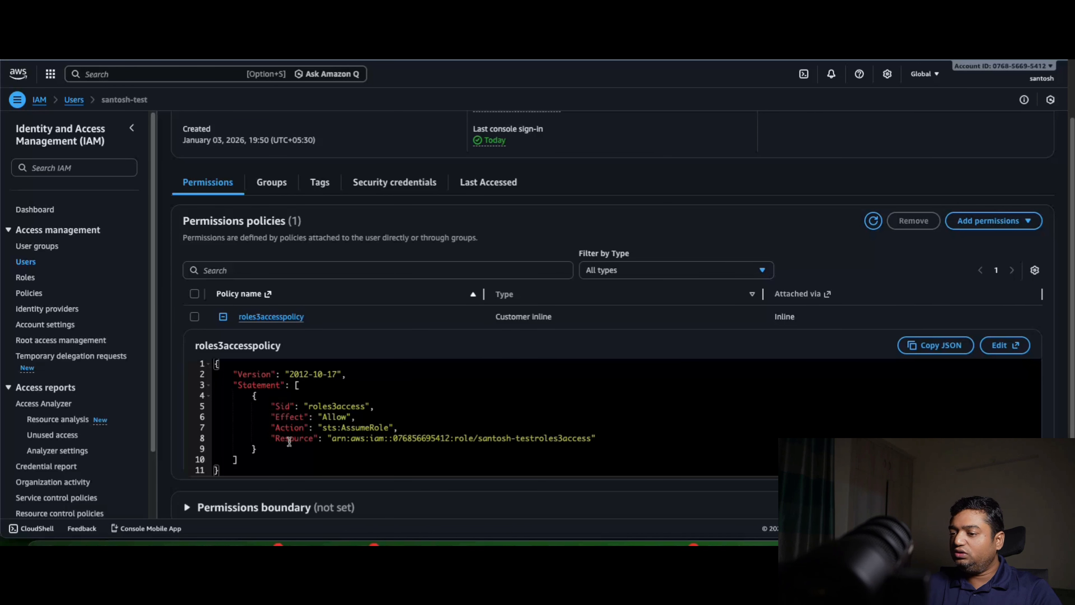
pyautogui.click(333, 439)
pyautogui.moveTo(347, 440); pyautogui.dragTo(593, 438)
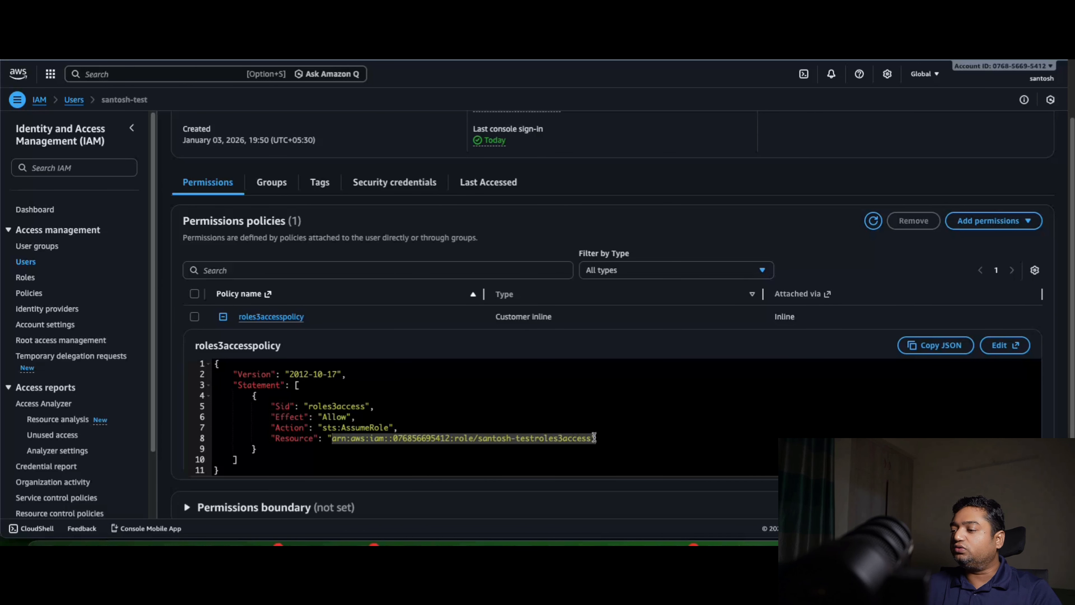
pyautogui.click(481, 455)
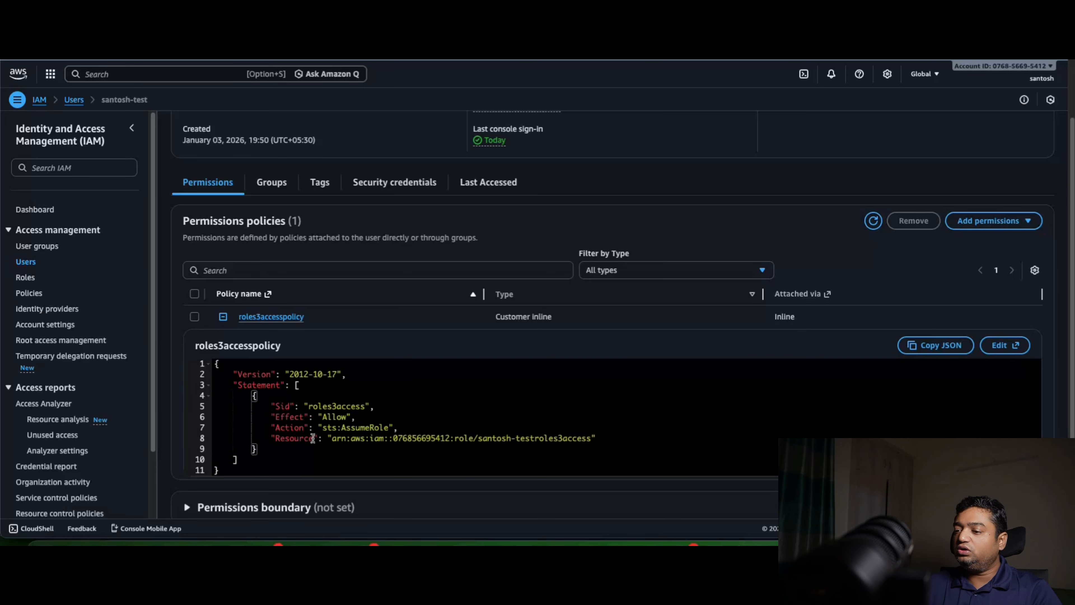